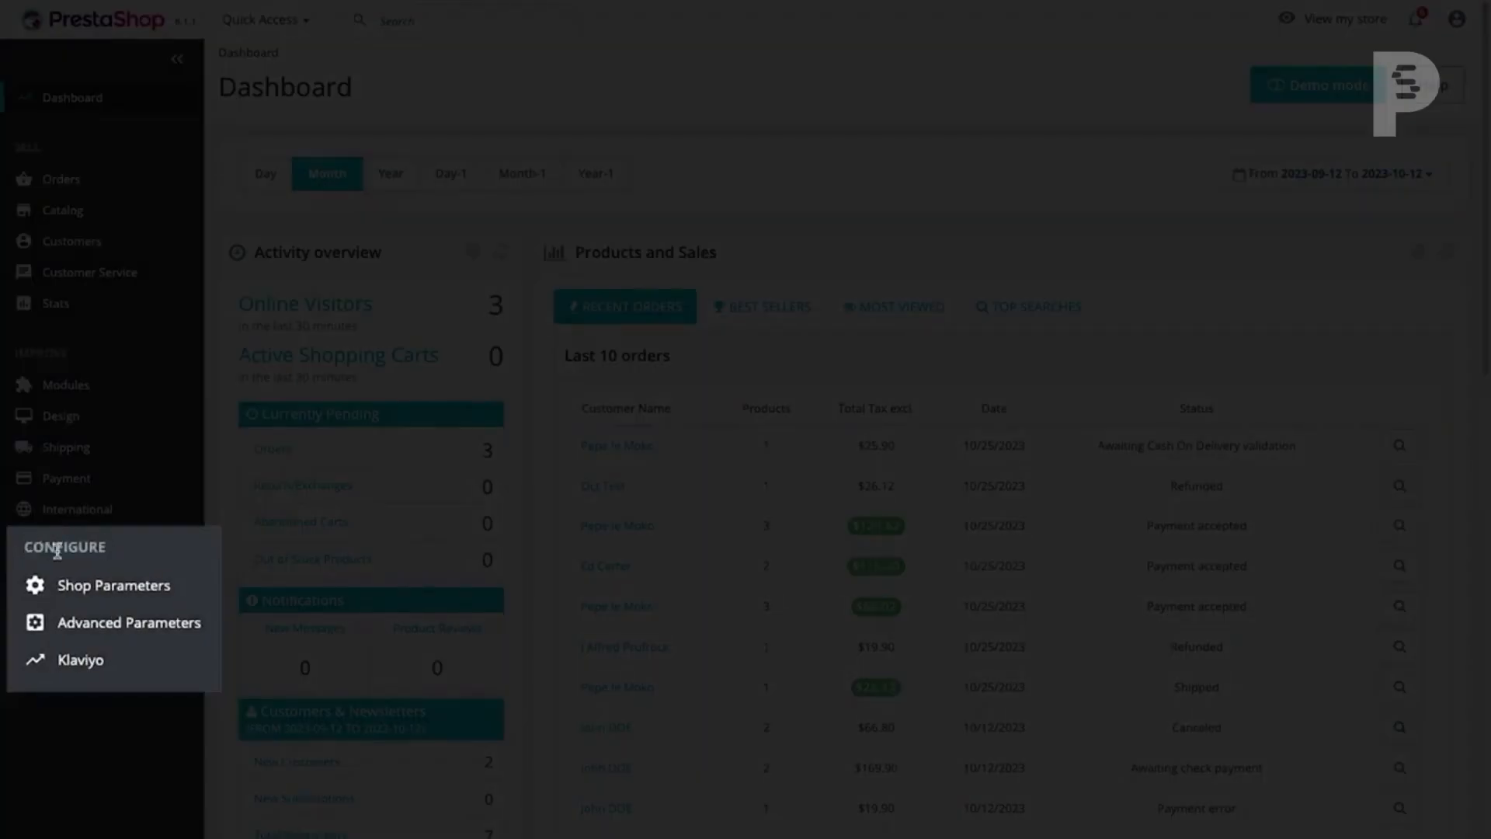
Open the Klaviyo module settings from the CONFIGURE sidebar section.
left_click(92, 673)
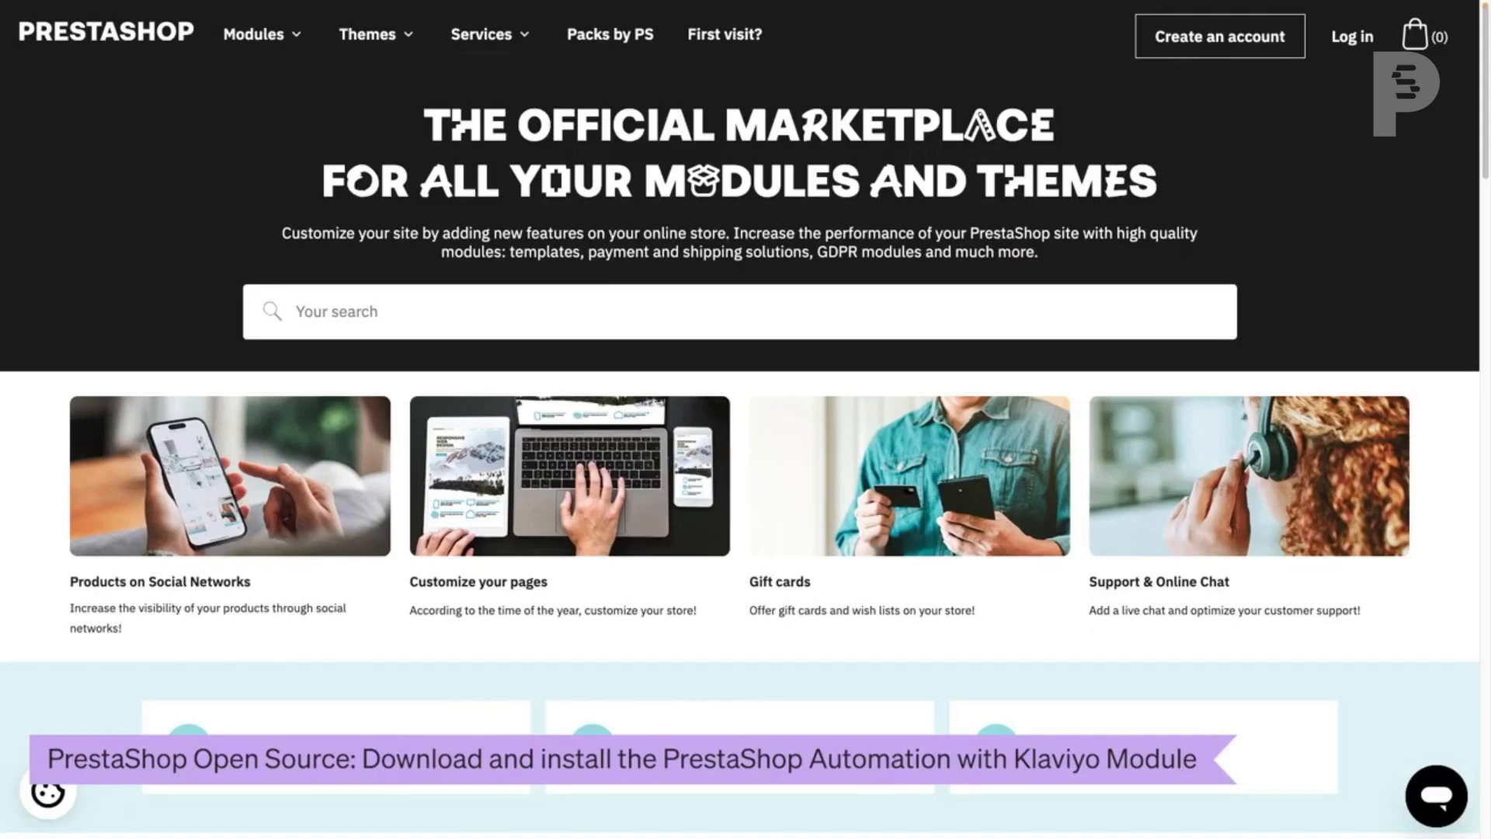
left_click(347, 311)
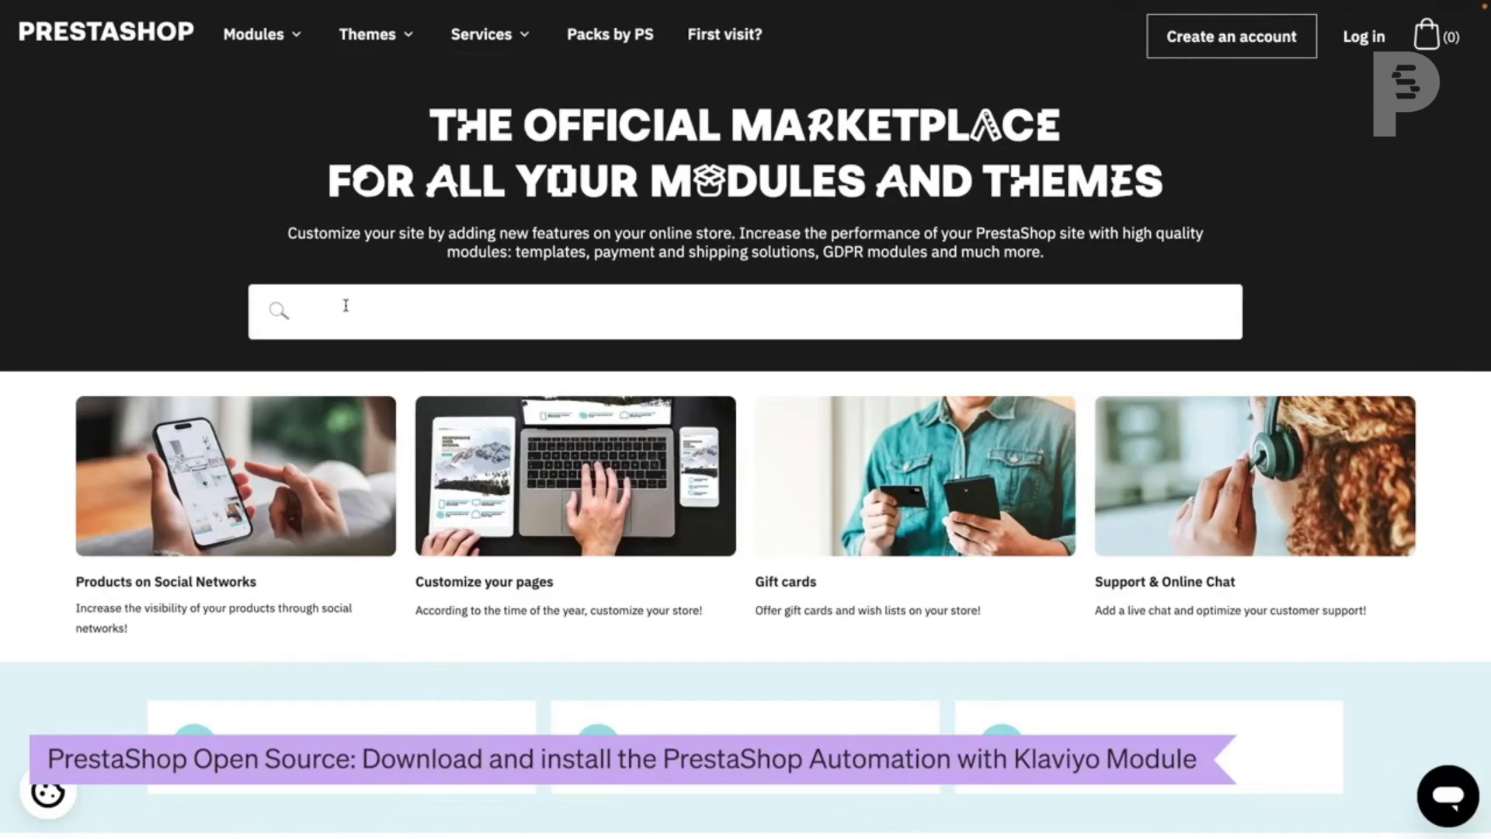
type("prestashop automation with klaviyo")
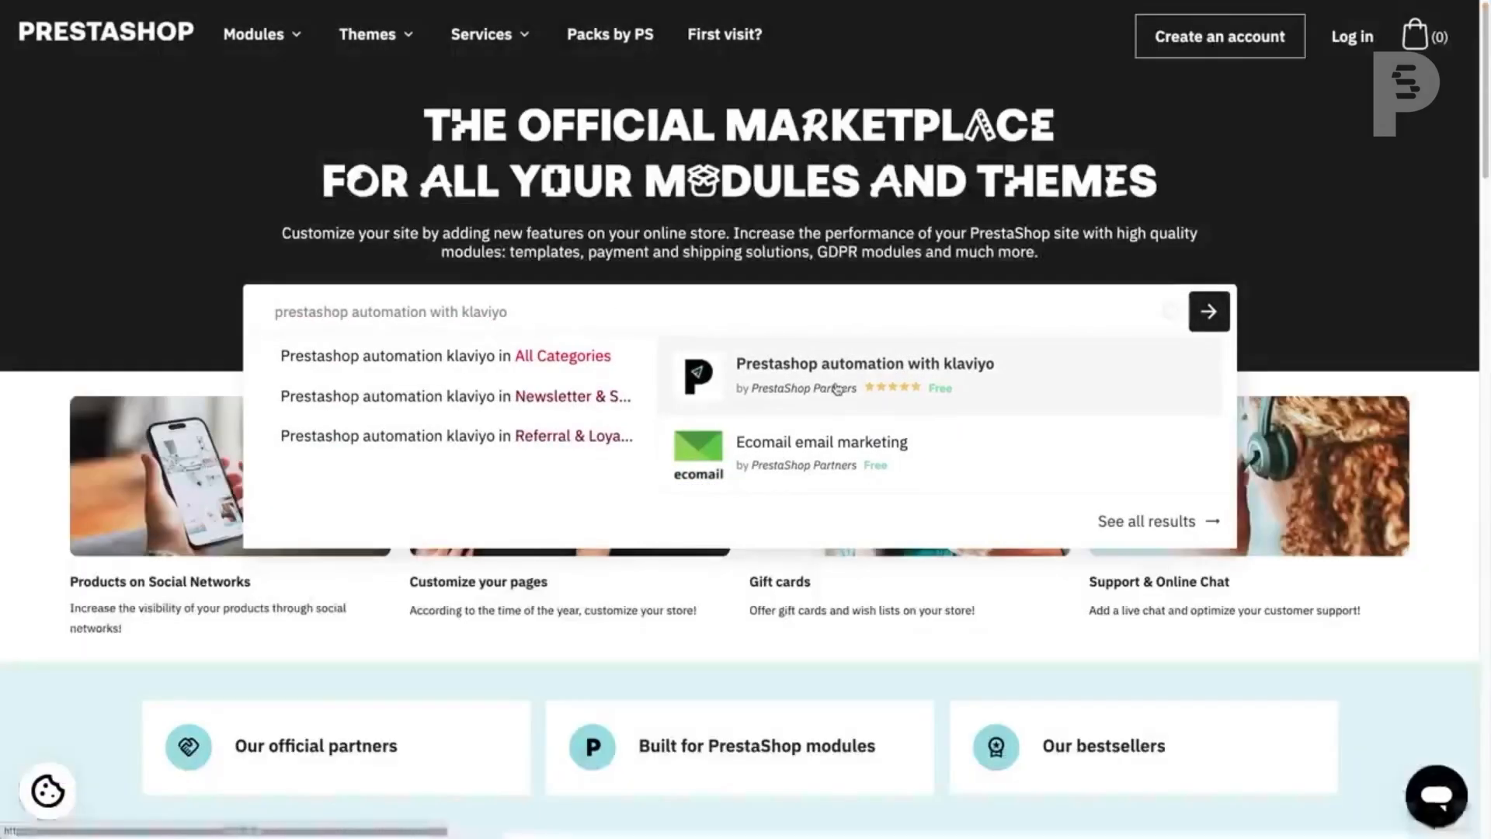
left_click(837, 388)
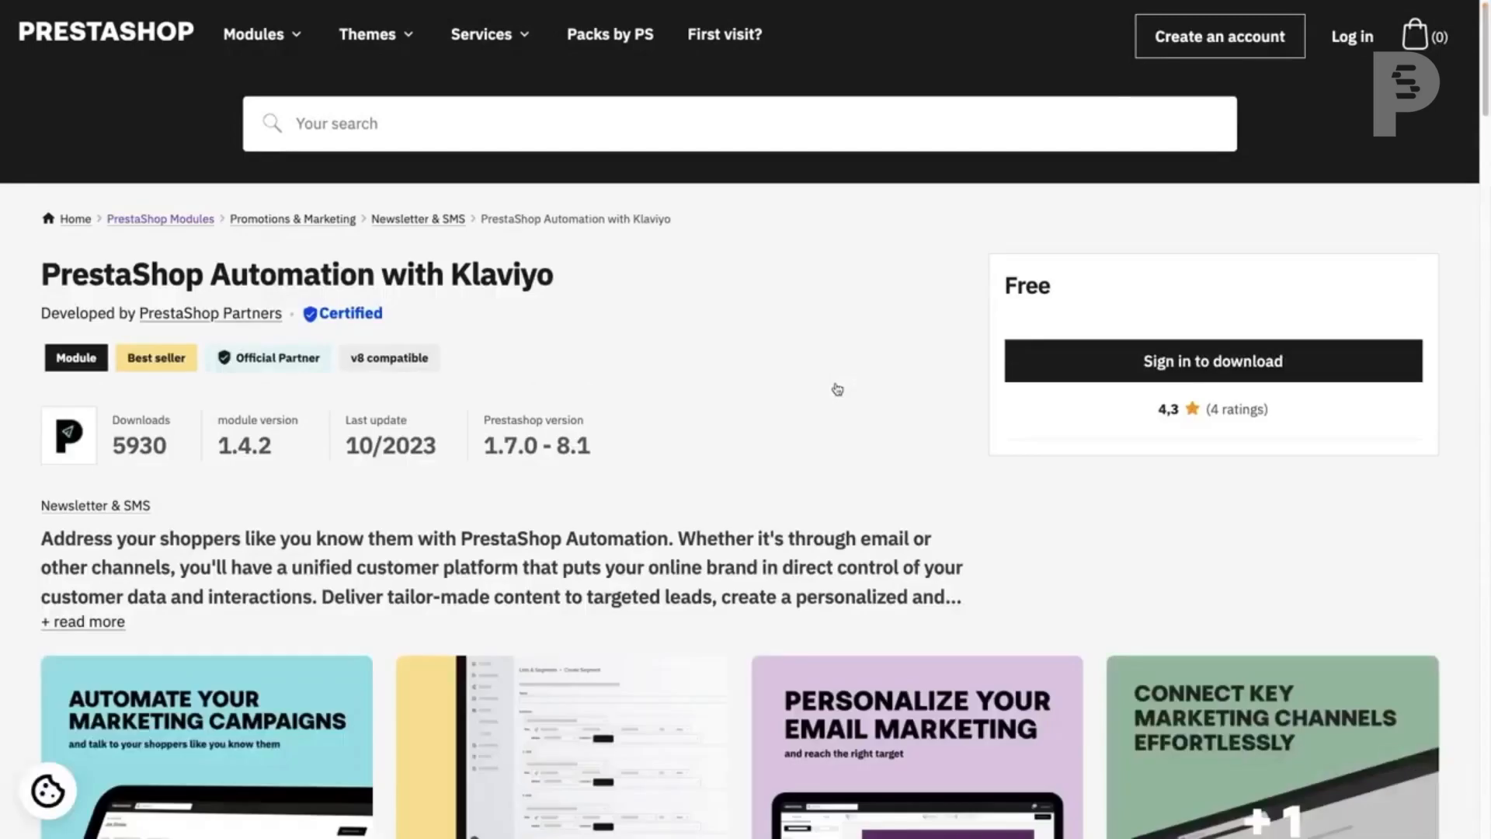
scroll(836, 387, "down", 2)
scroll(837, 389, "down", 2)
scroll(837, 388, "down", 3)
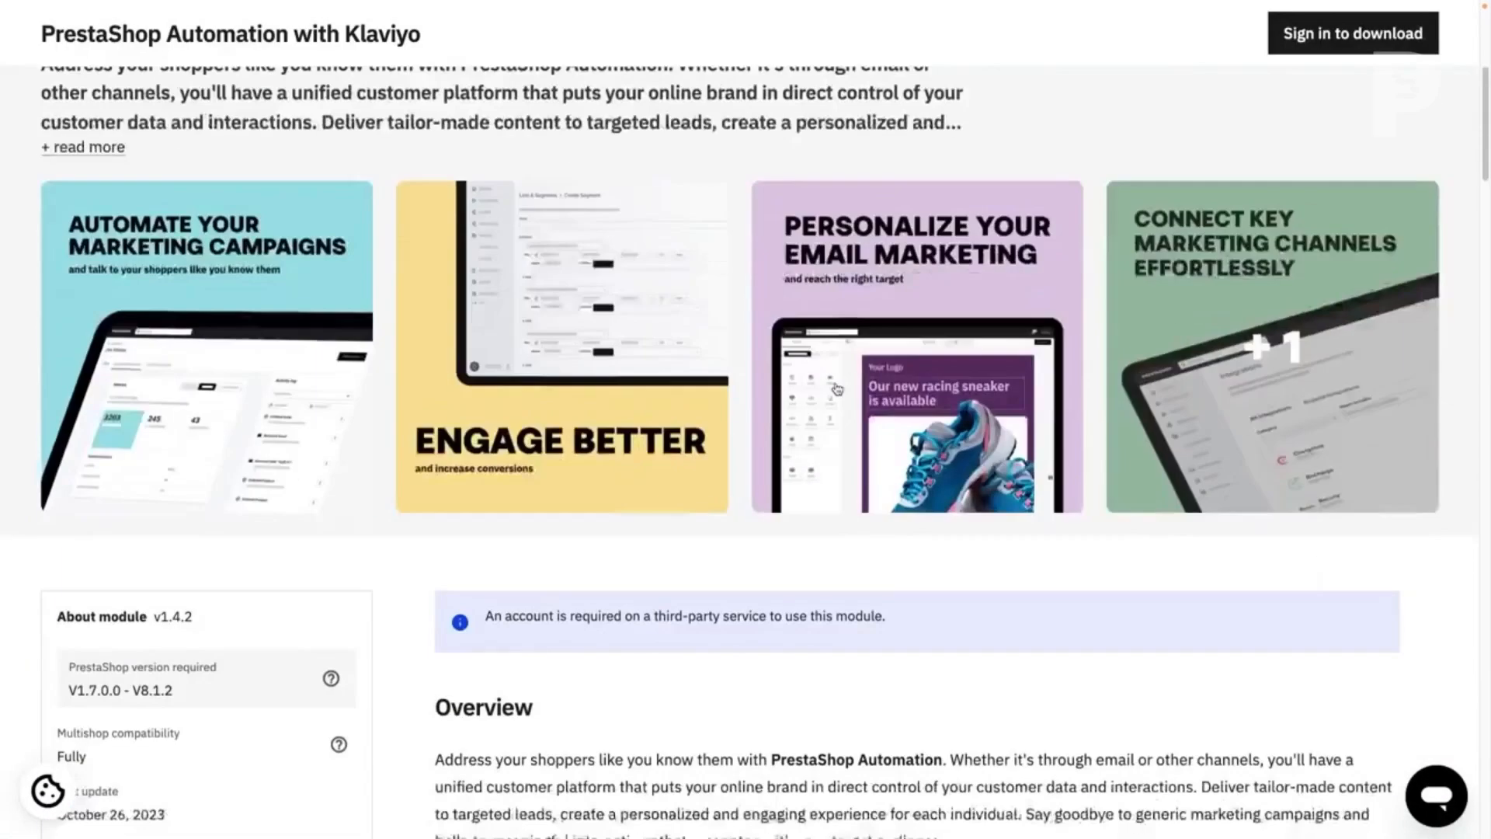
scroll(837, 388, "down", 2)
scroll(837, 389, "down", 4)
scroll(837, 388, "down", 3)
scroll(837, 387, "down", 3)
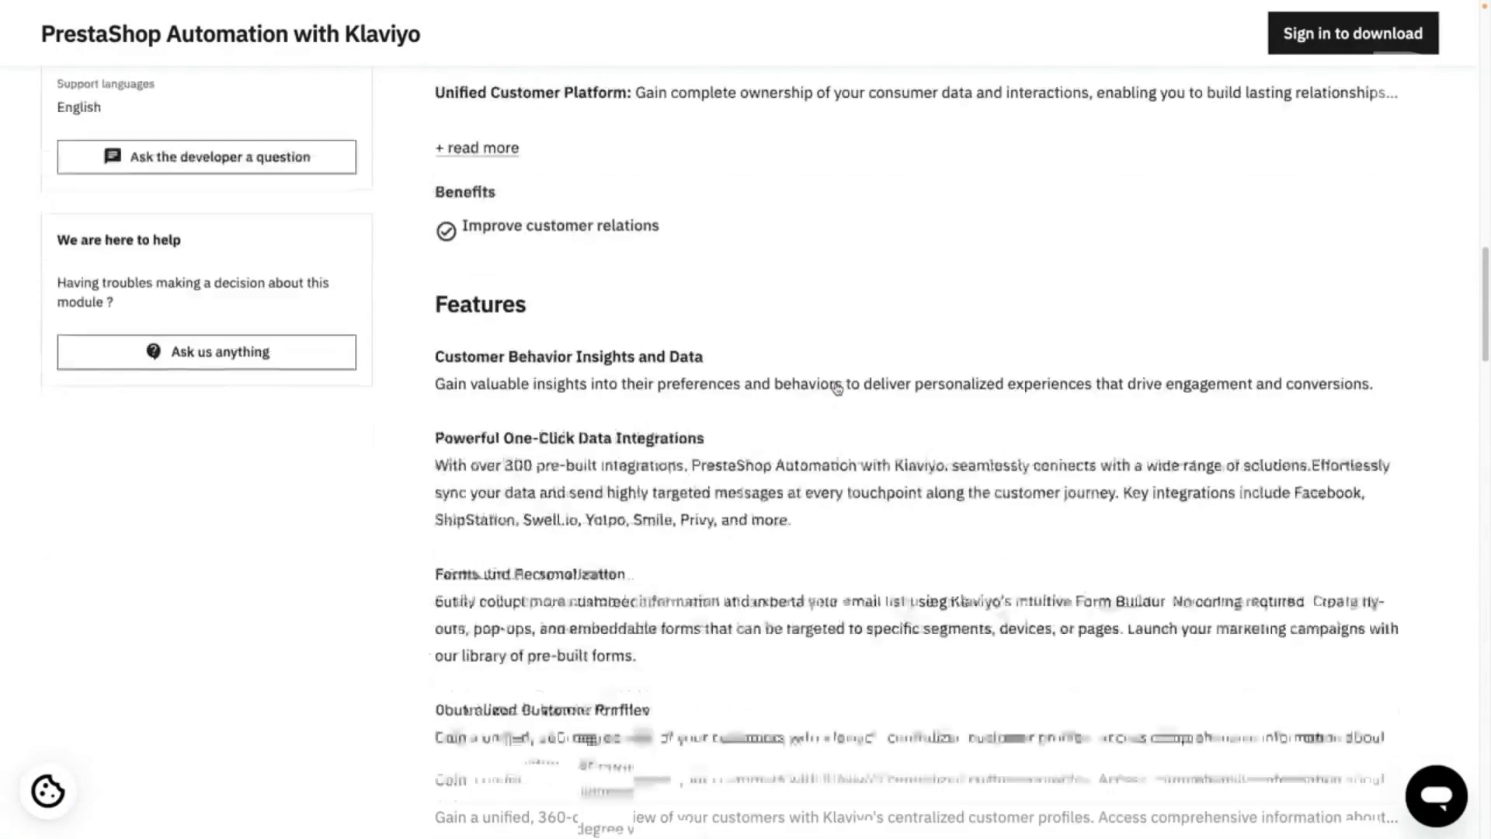
scroll(837, 388, "up", 1)
scroll(837, 389, "up", 3)
scroll(837, 389, "up", 2)
scroll(837, 389, "up", 3)
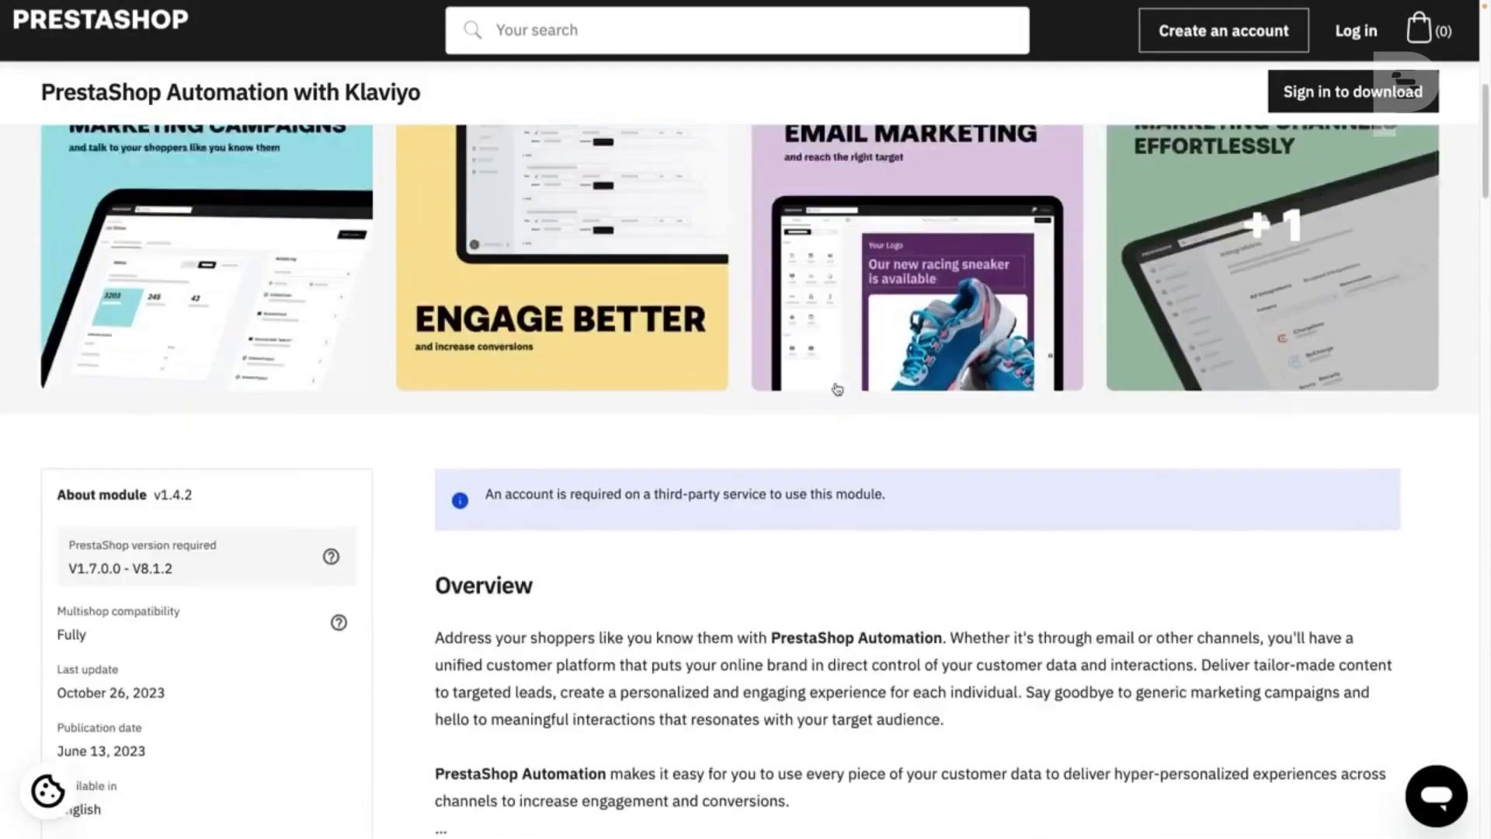
scroll(837, 388, "up", 3)
scroll(837, 388, "up", 1)
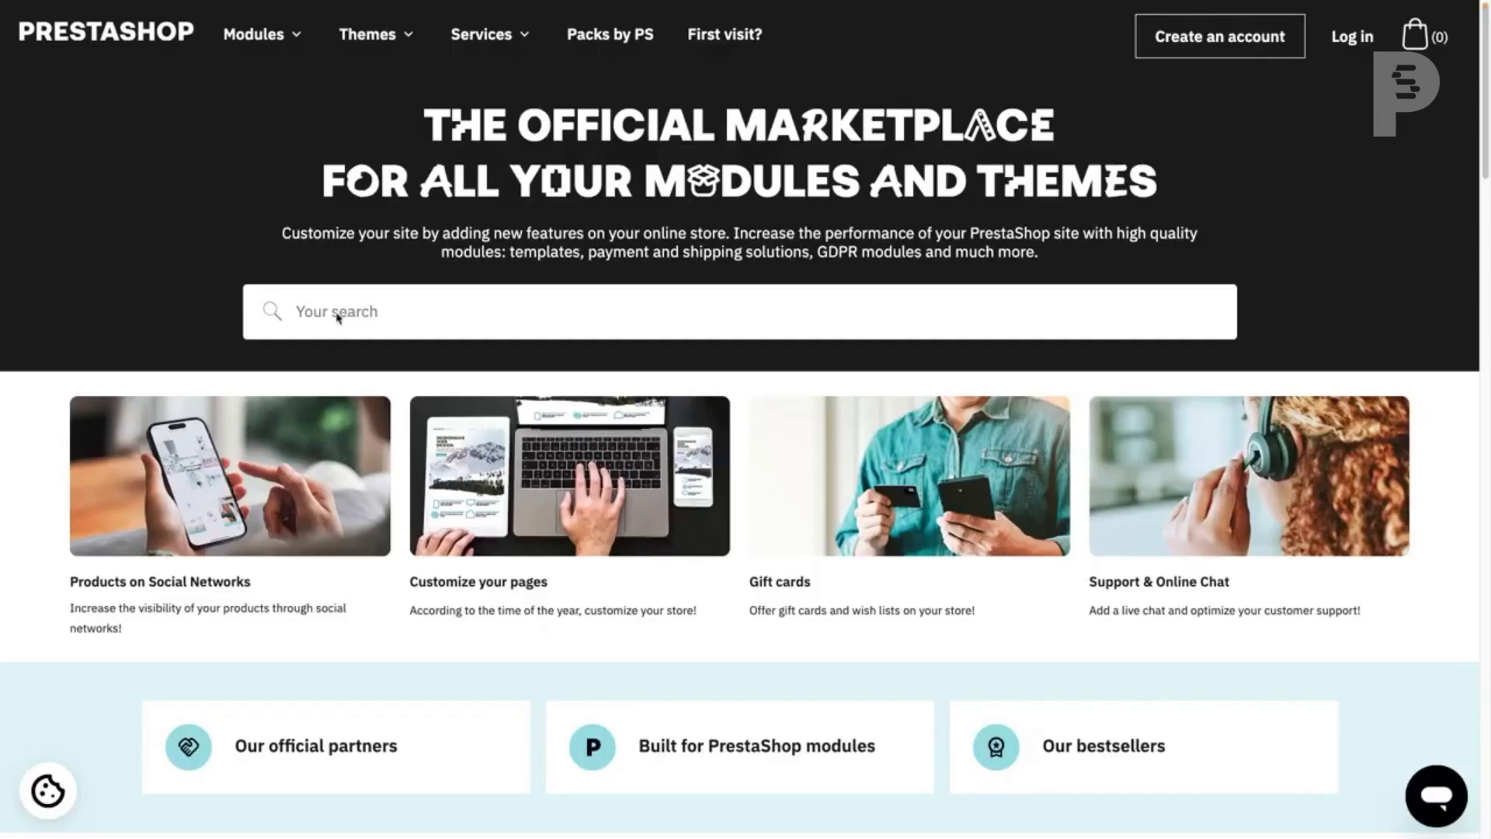
Search the marketplace for 'klaviyo' and open the Klaviyo module's product page.
left_click(337, 313)
type("klaviyo")
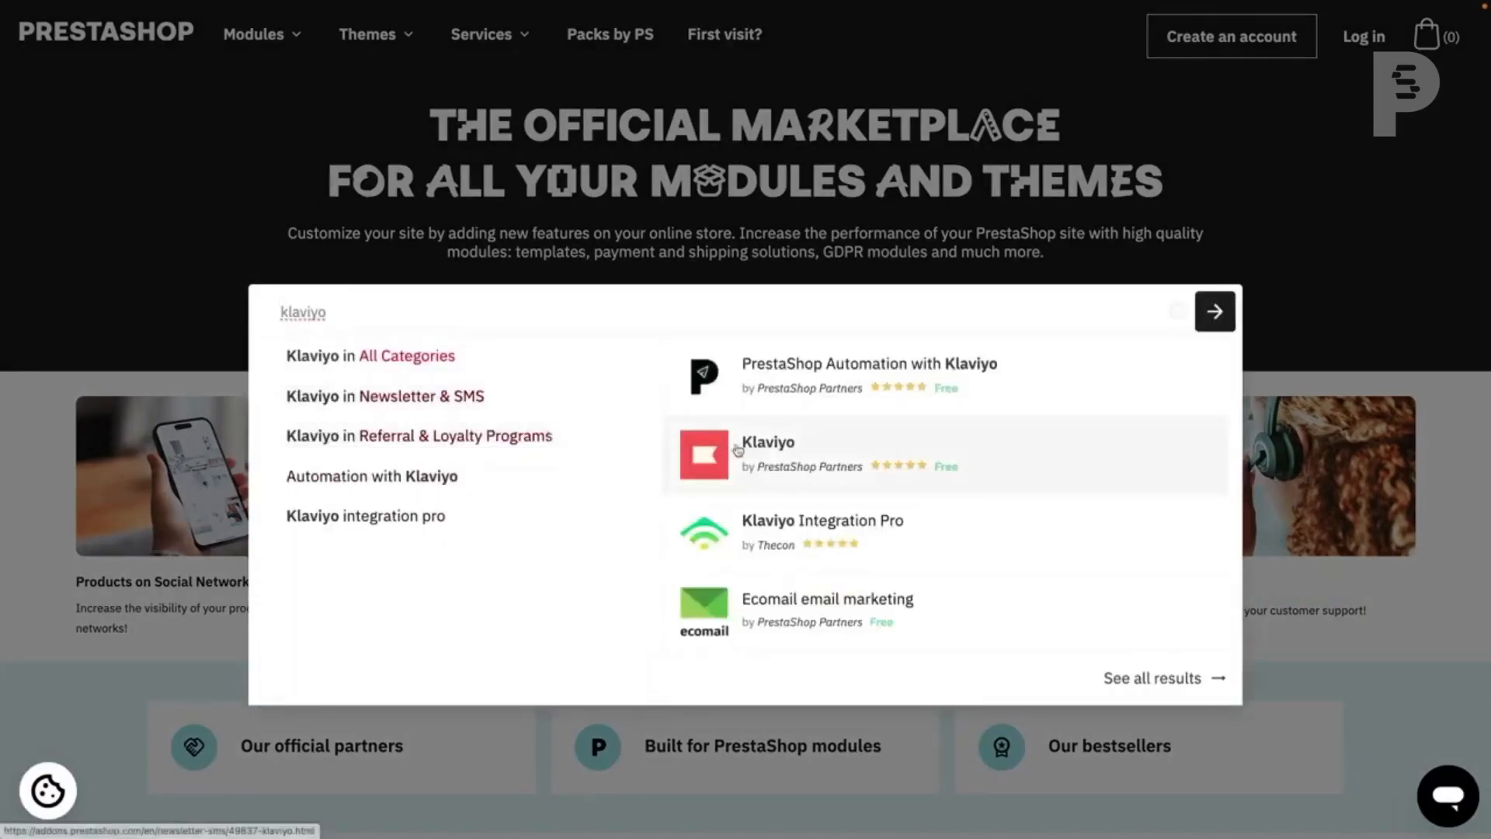
left_click(832, 470)
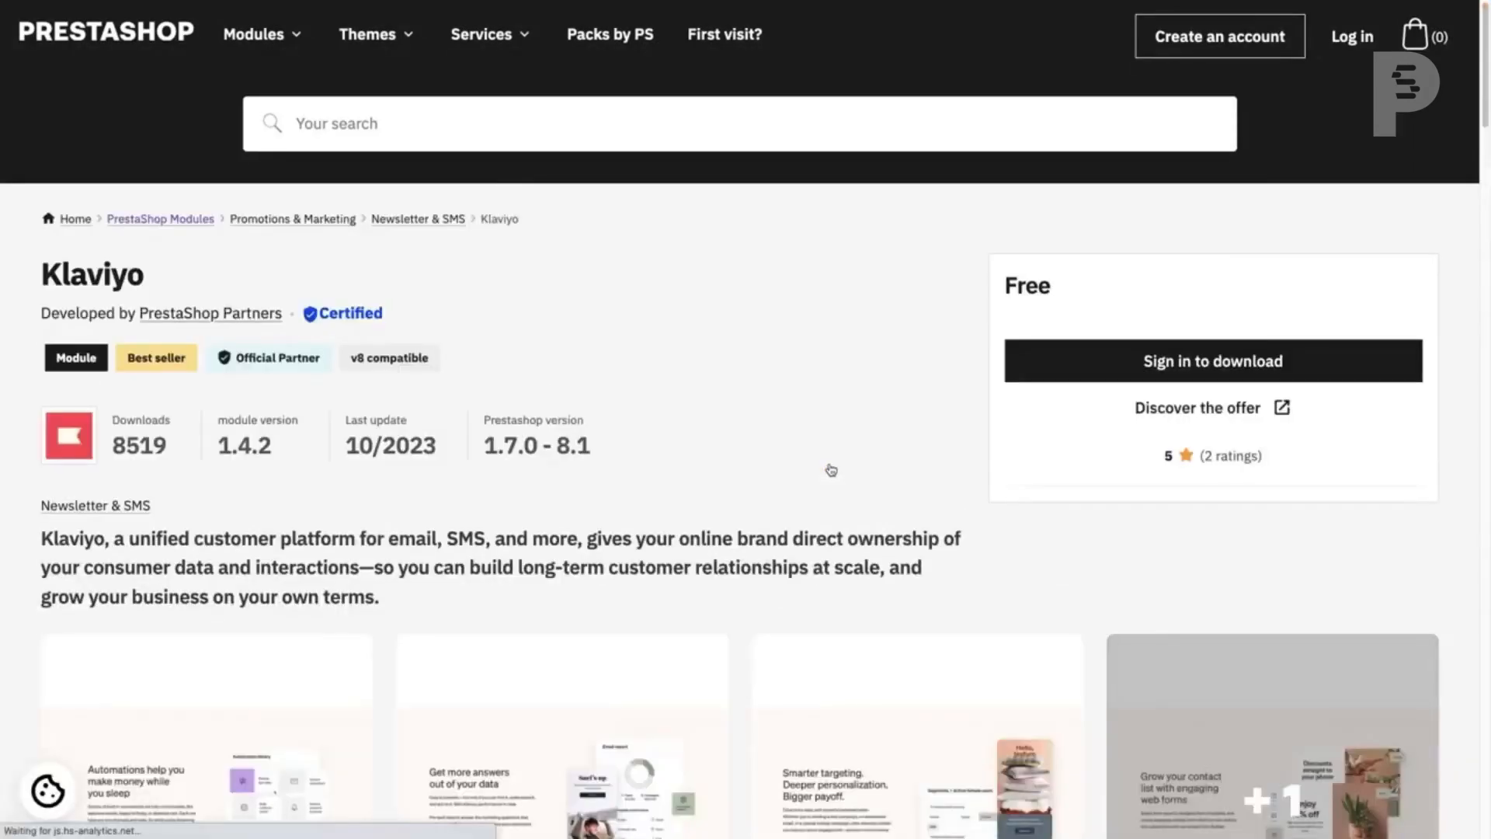
scroll(831, 469, "down", 1)
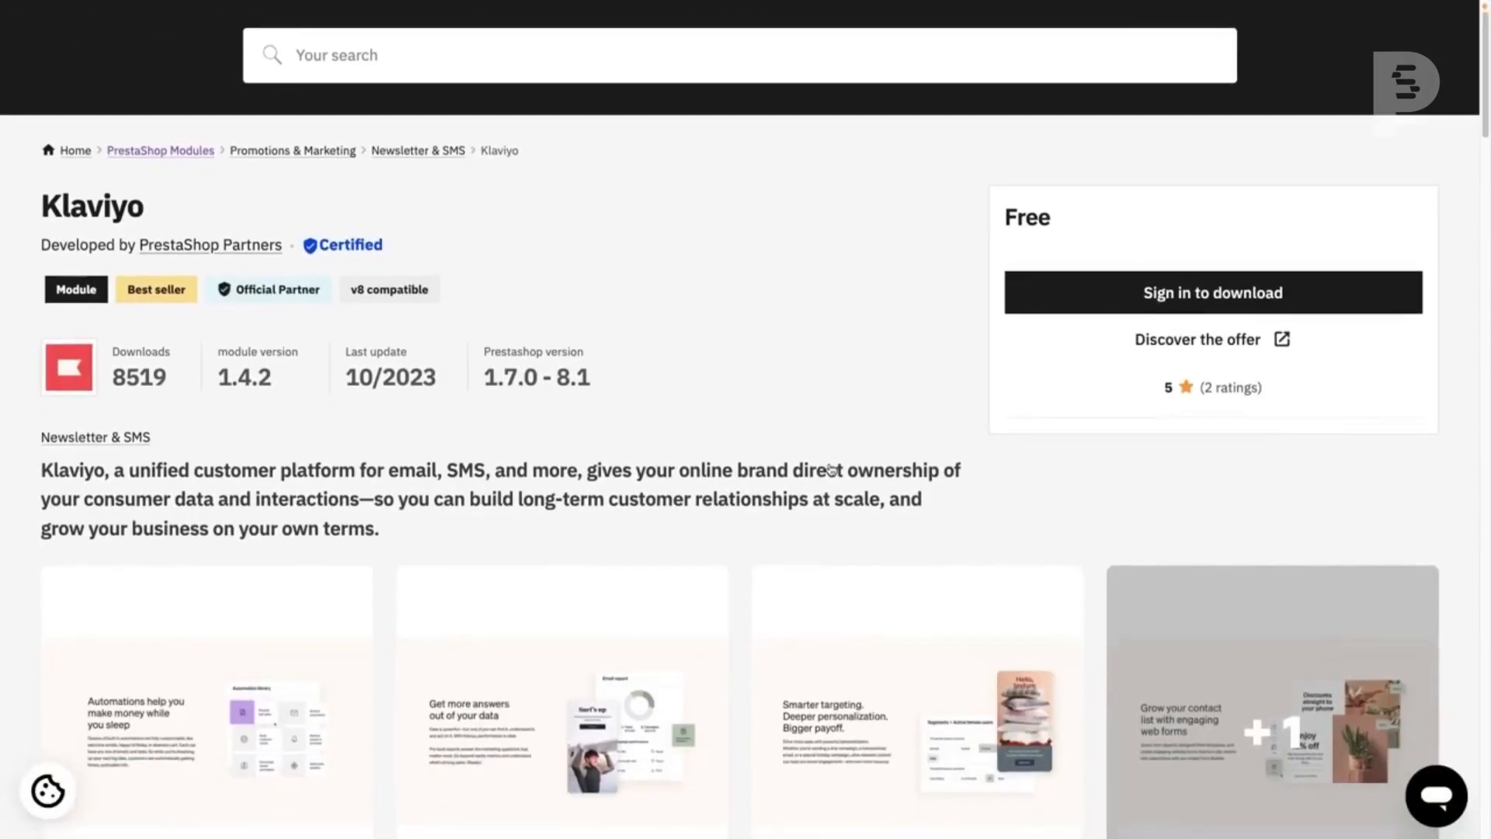
scroll(831, 470, "down", 2)
scroll(831, 470, "down", 2)
scroll(832, 470, "down", 1)
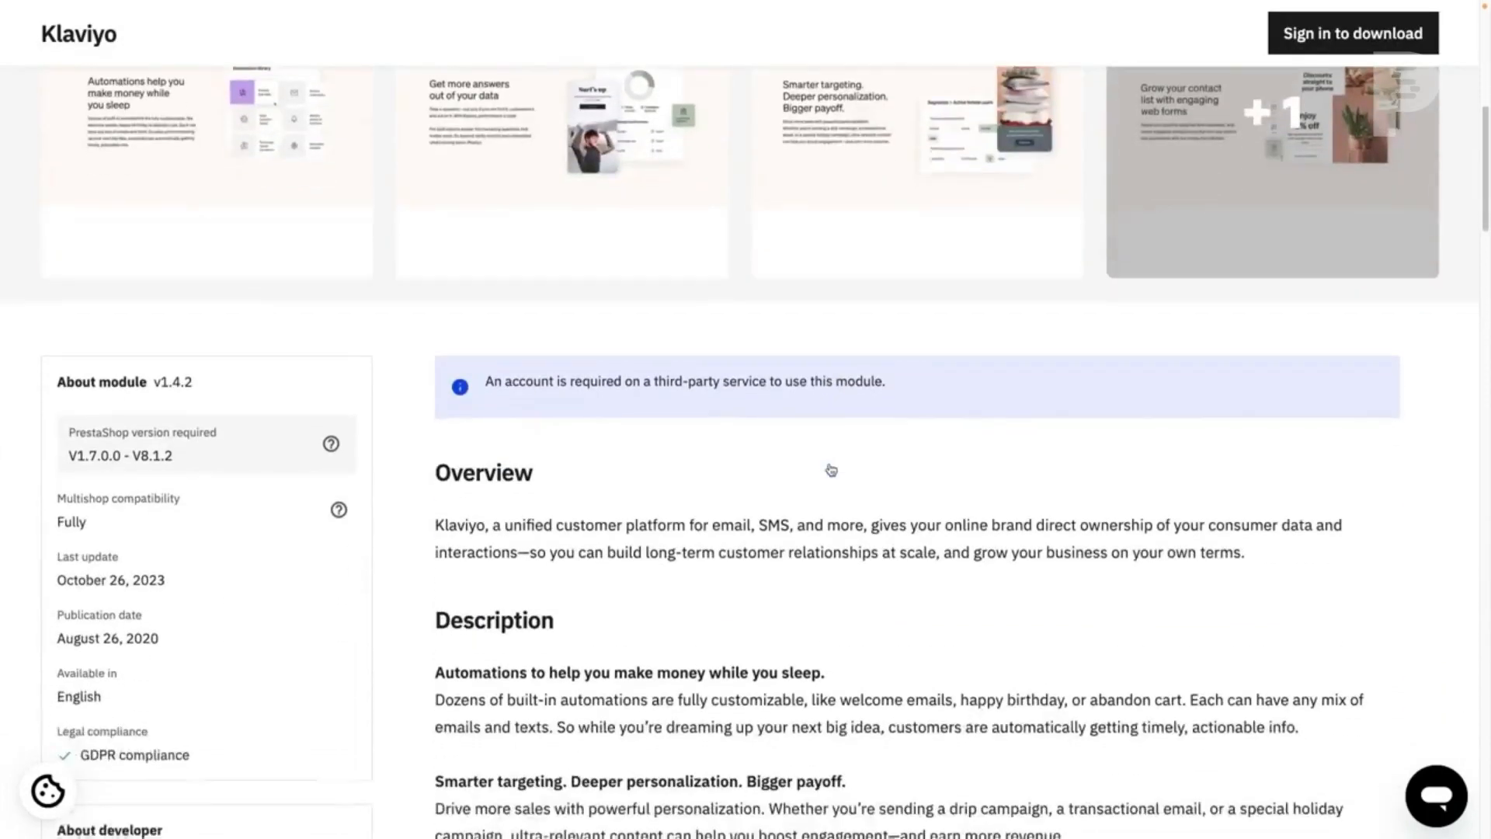
scroll(831, 470, "down", 2)
scroll(832, 469, "down", 2)
scroll(831, 469, "down", 2)
scroll(831, 470, "down", 1)
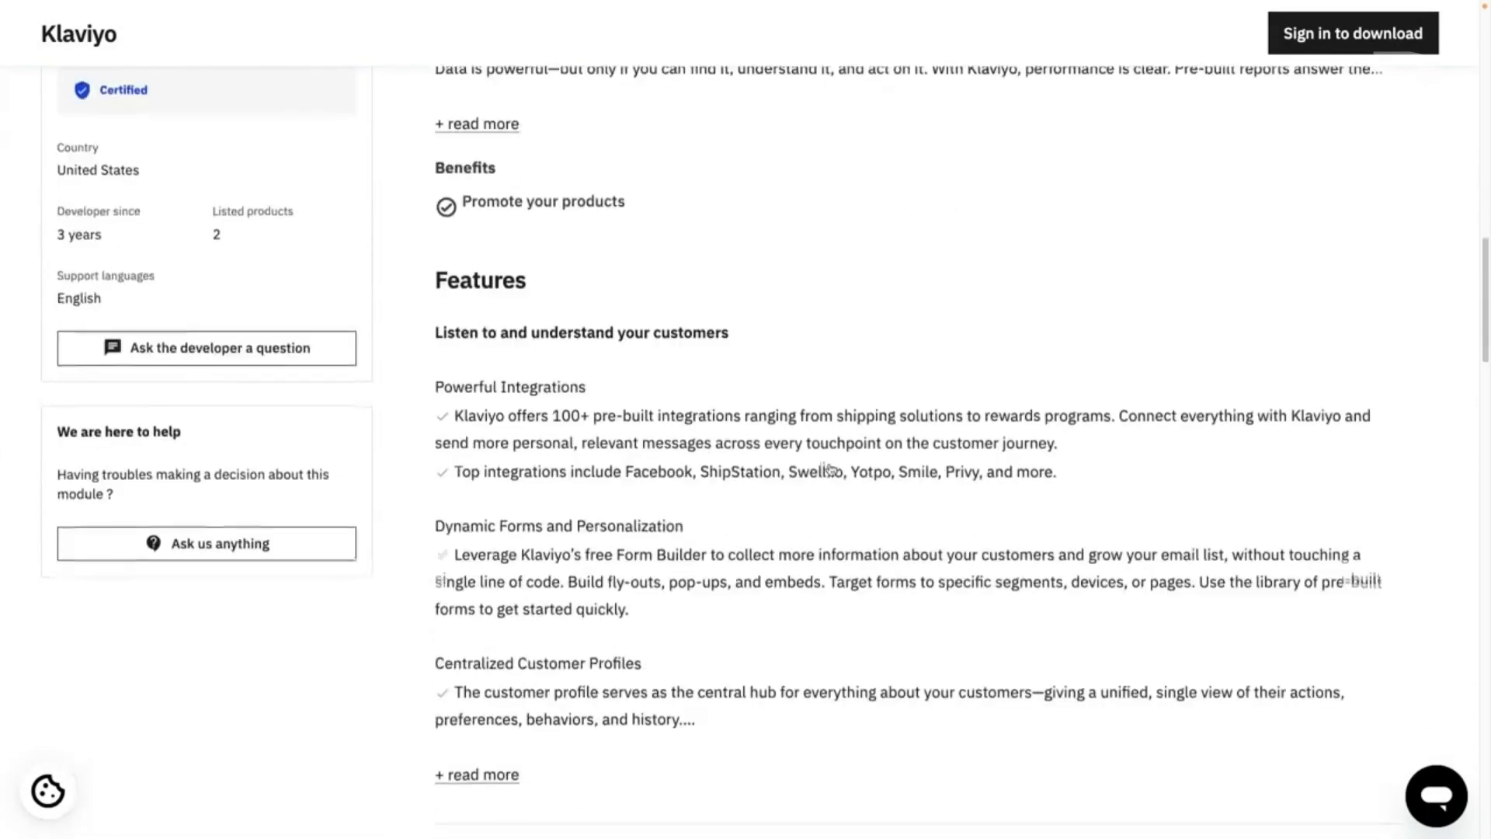
scroll(831, 469, "down", 1)
scroll(831, 469, "up", 2)
scroll(831, 470, "up", 1)
scroll(830, 470, "up", 2)
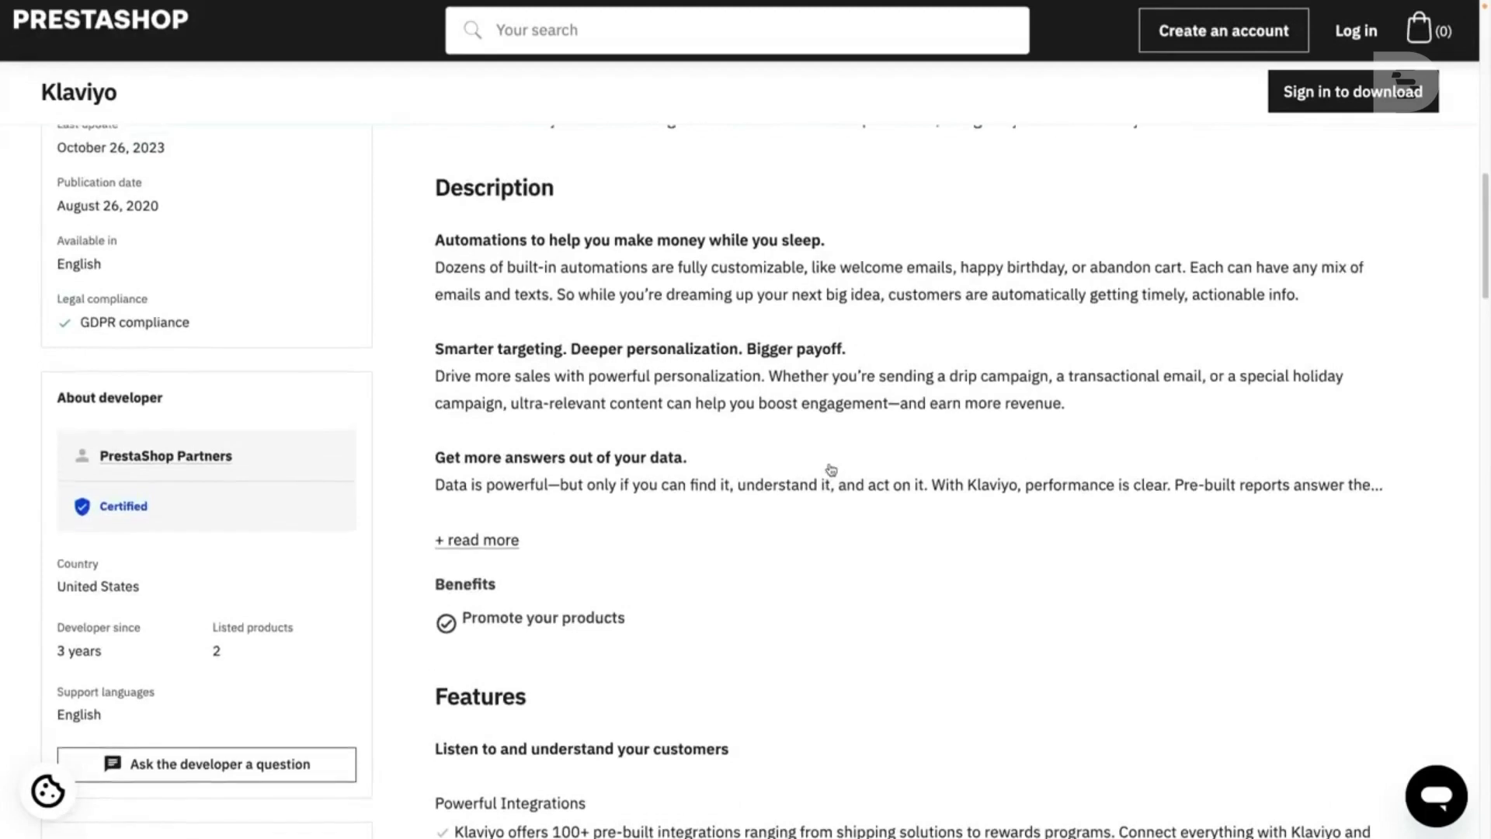
scroll(831, 470, "up", 1)
scroll(831, 470, "up", 1)
scroll(831, 470, "up", 3)
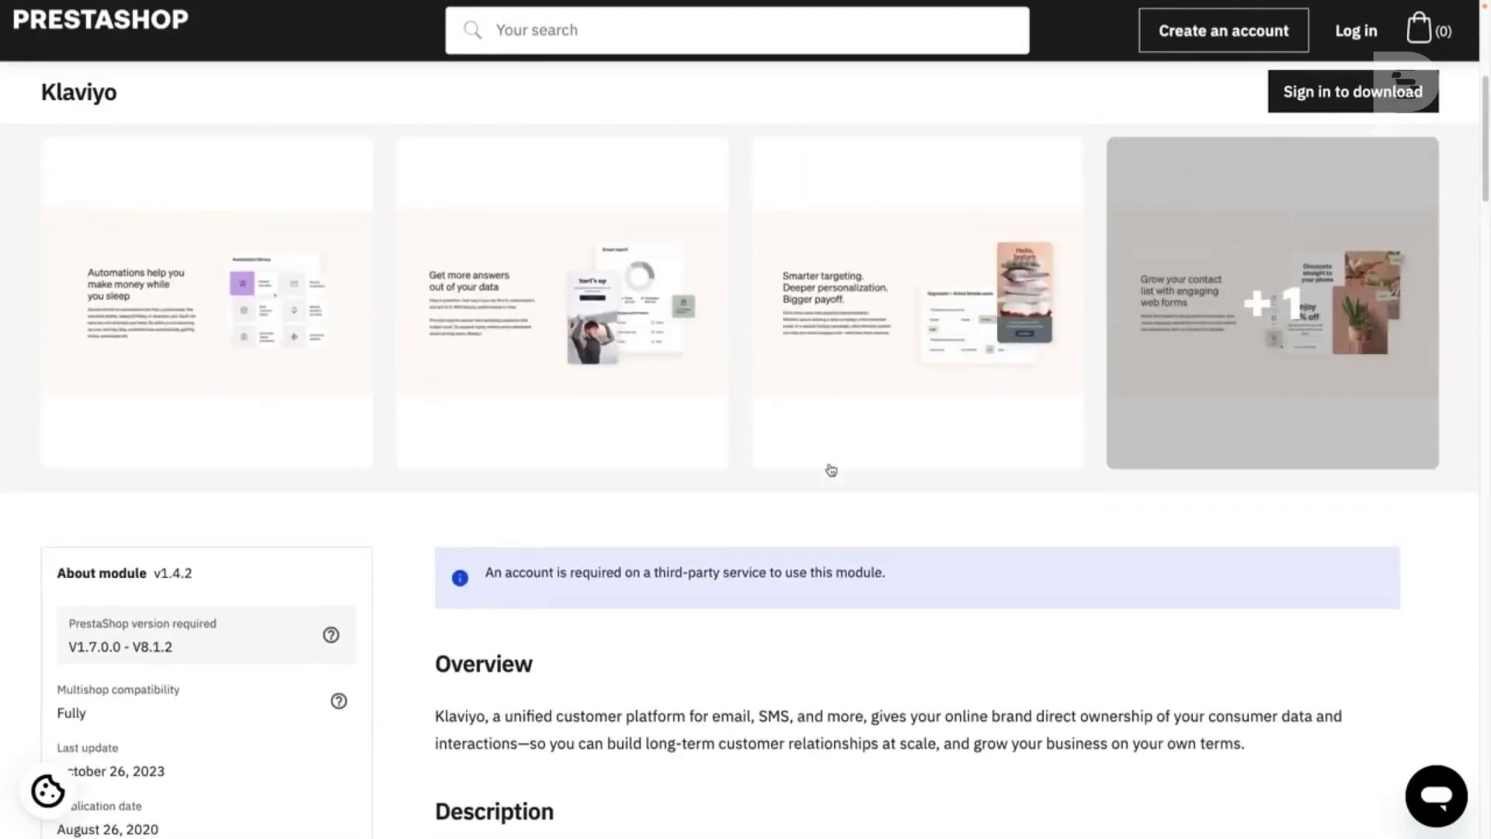
scroll(831, 469, "up", 2)
scroll(830, 470, "up", 1)
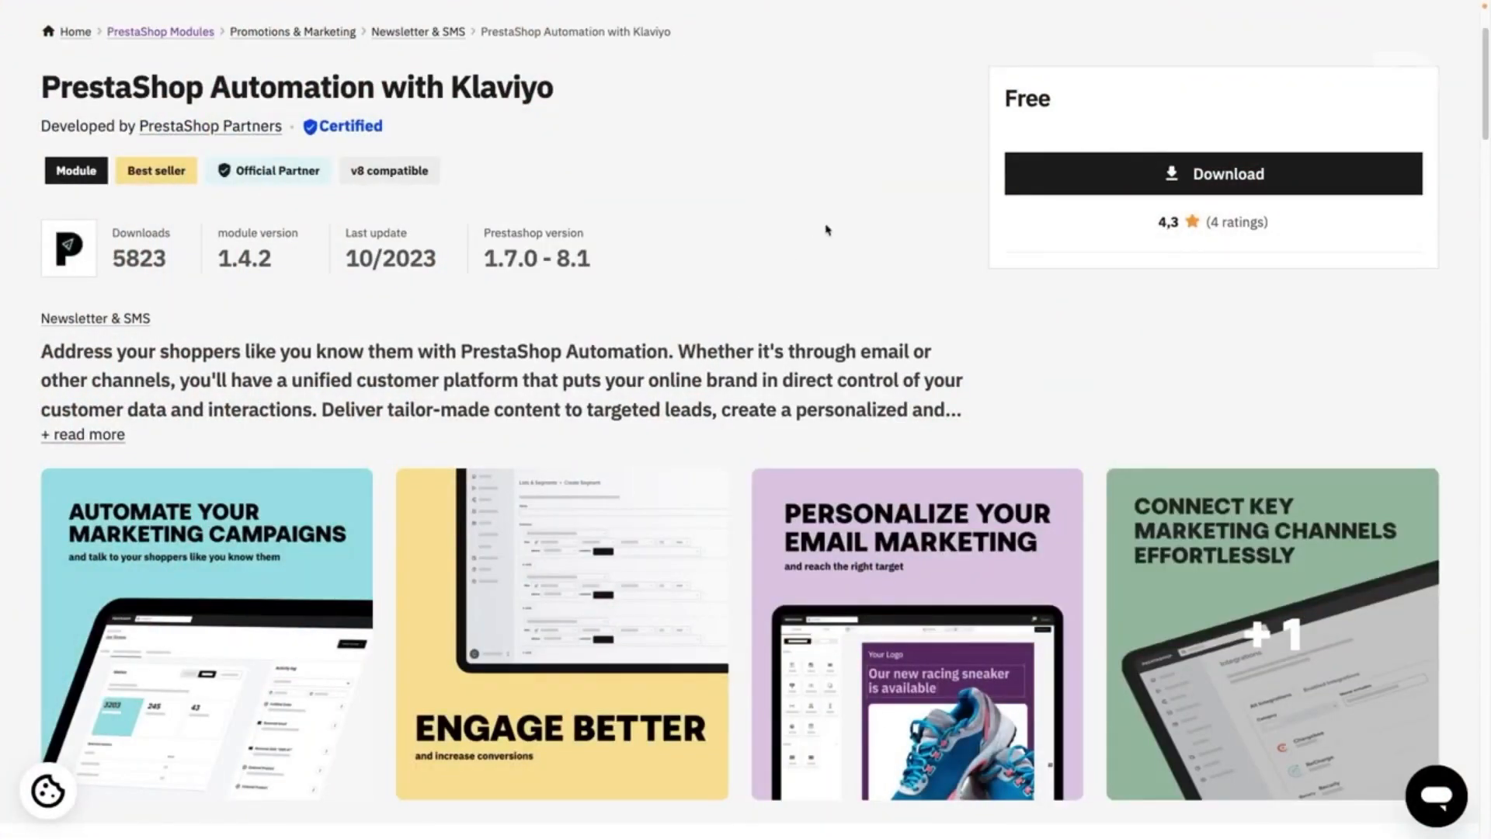
Download the module for PrestaShop v1.7.8, confirming the version choice.
left_click(1227, 173)
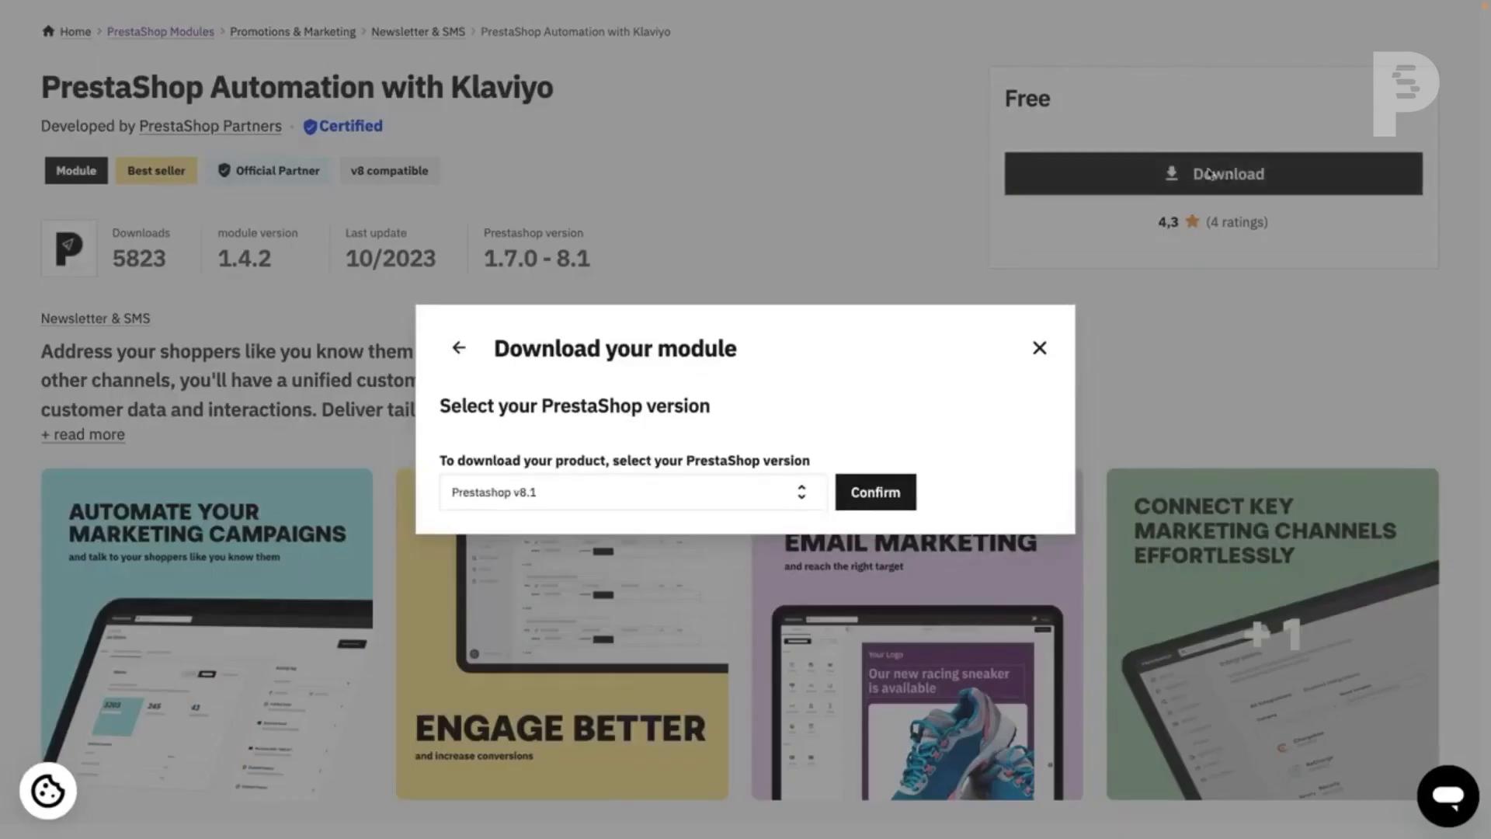
left_click(635, 494)
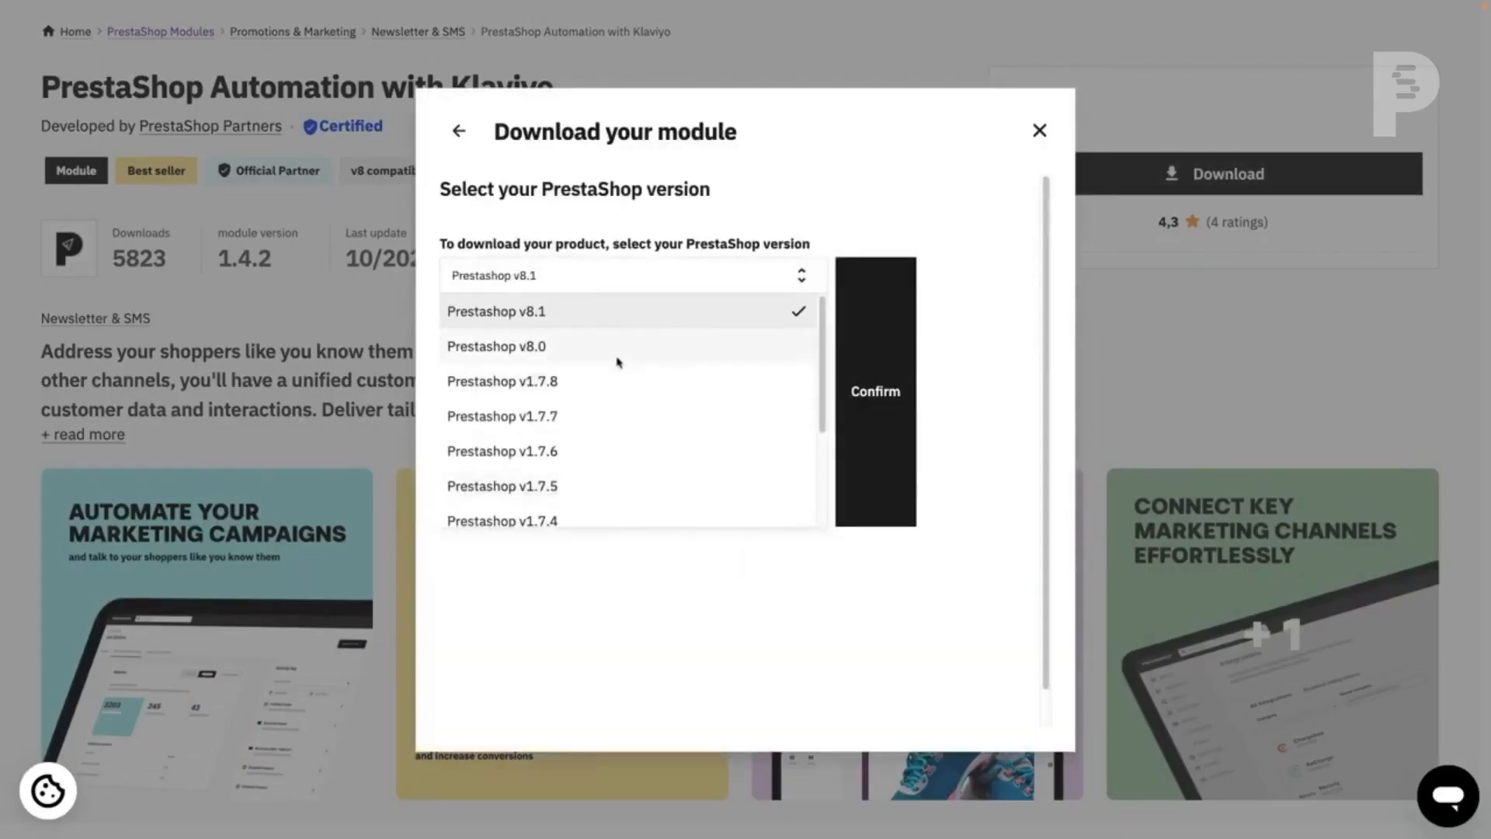
left_click(609, 383)
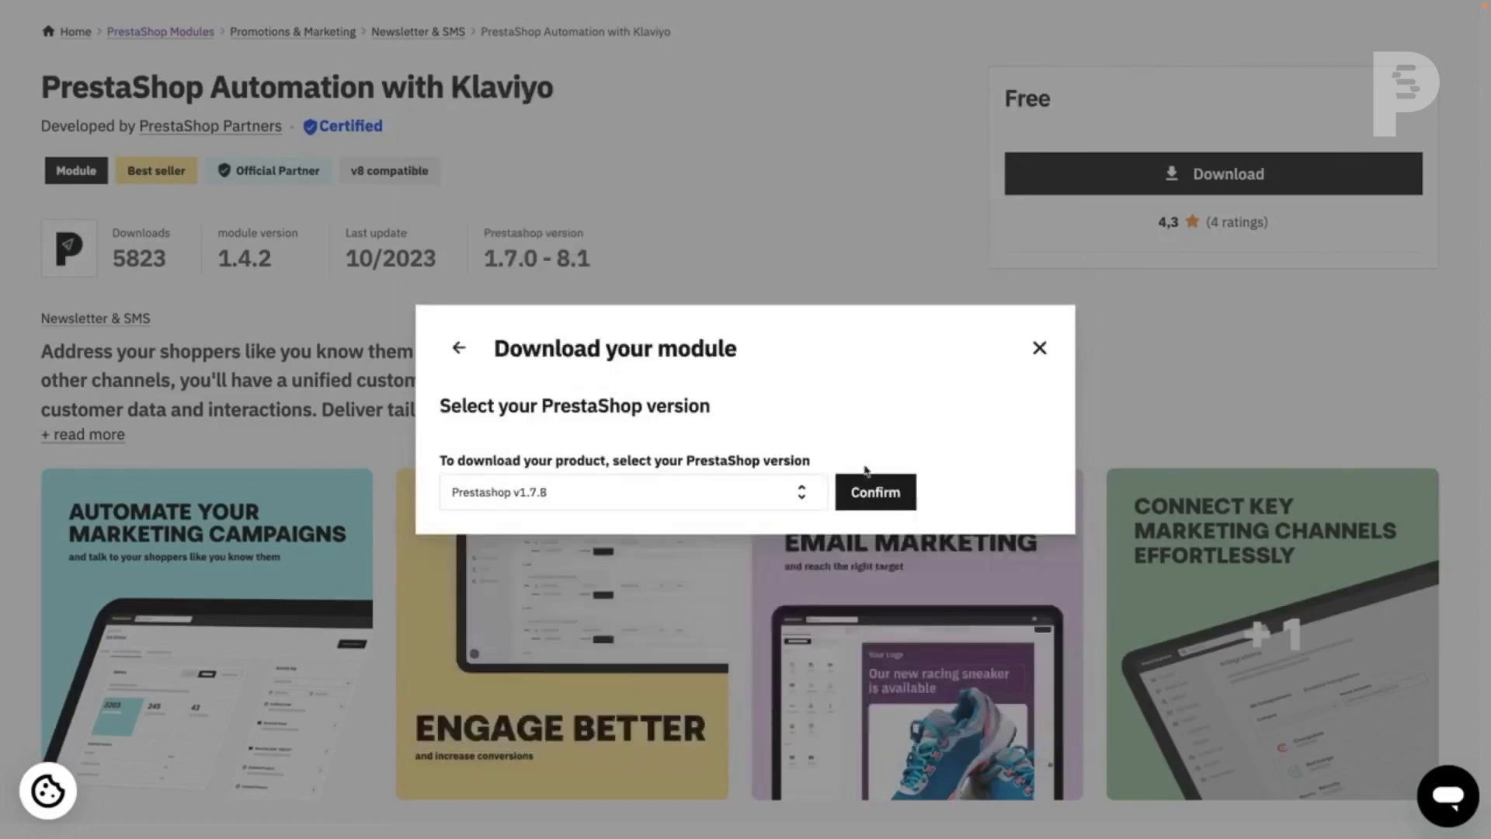
left_click(867, 506)
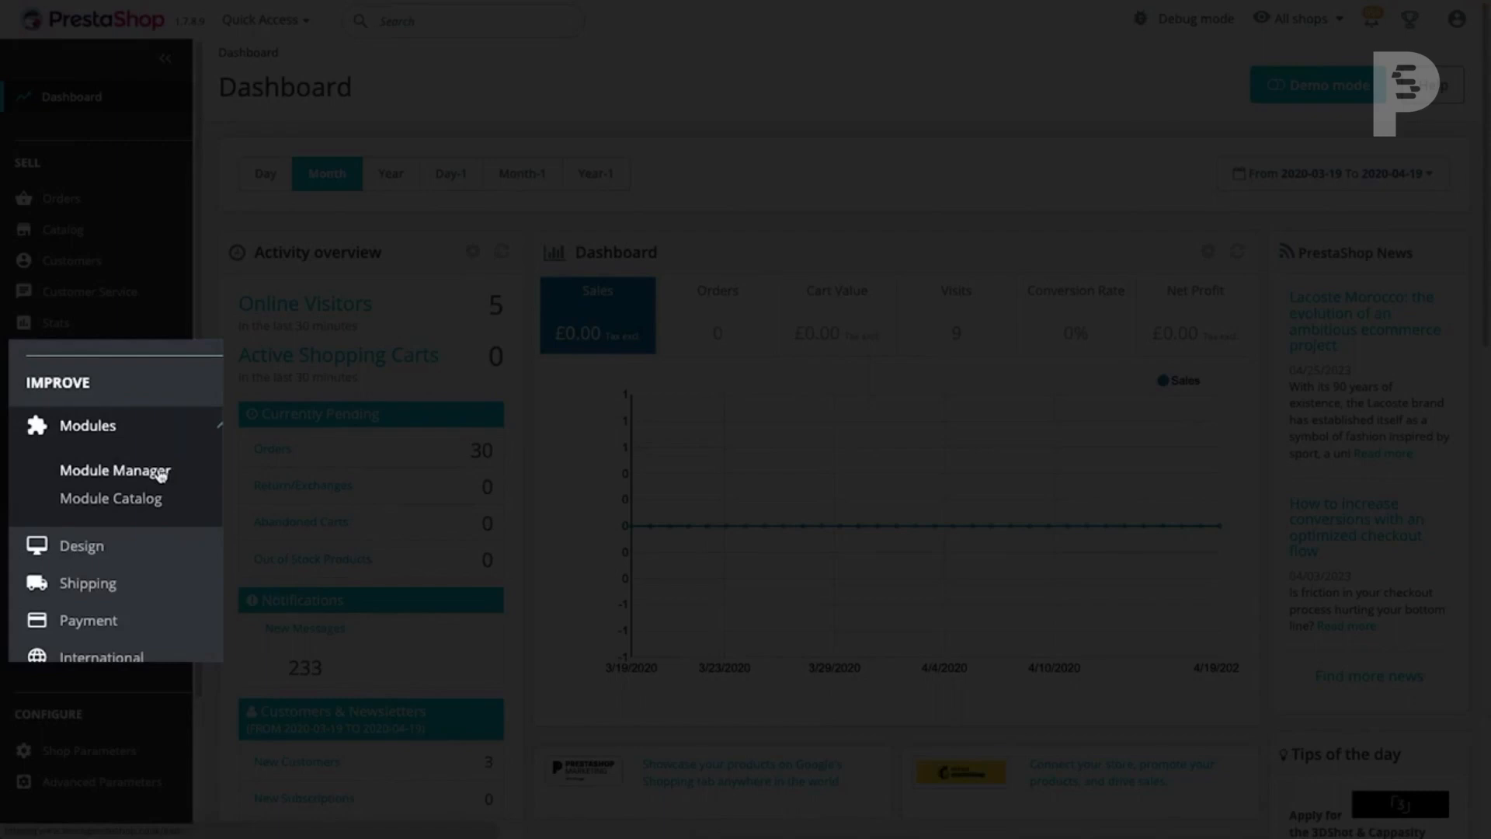
Upload the downloaded Klaviyo module zip via Module Manager and open its configuration.
left_click(126, 466)
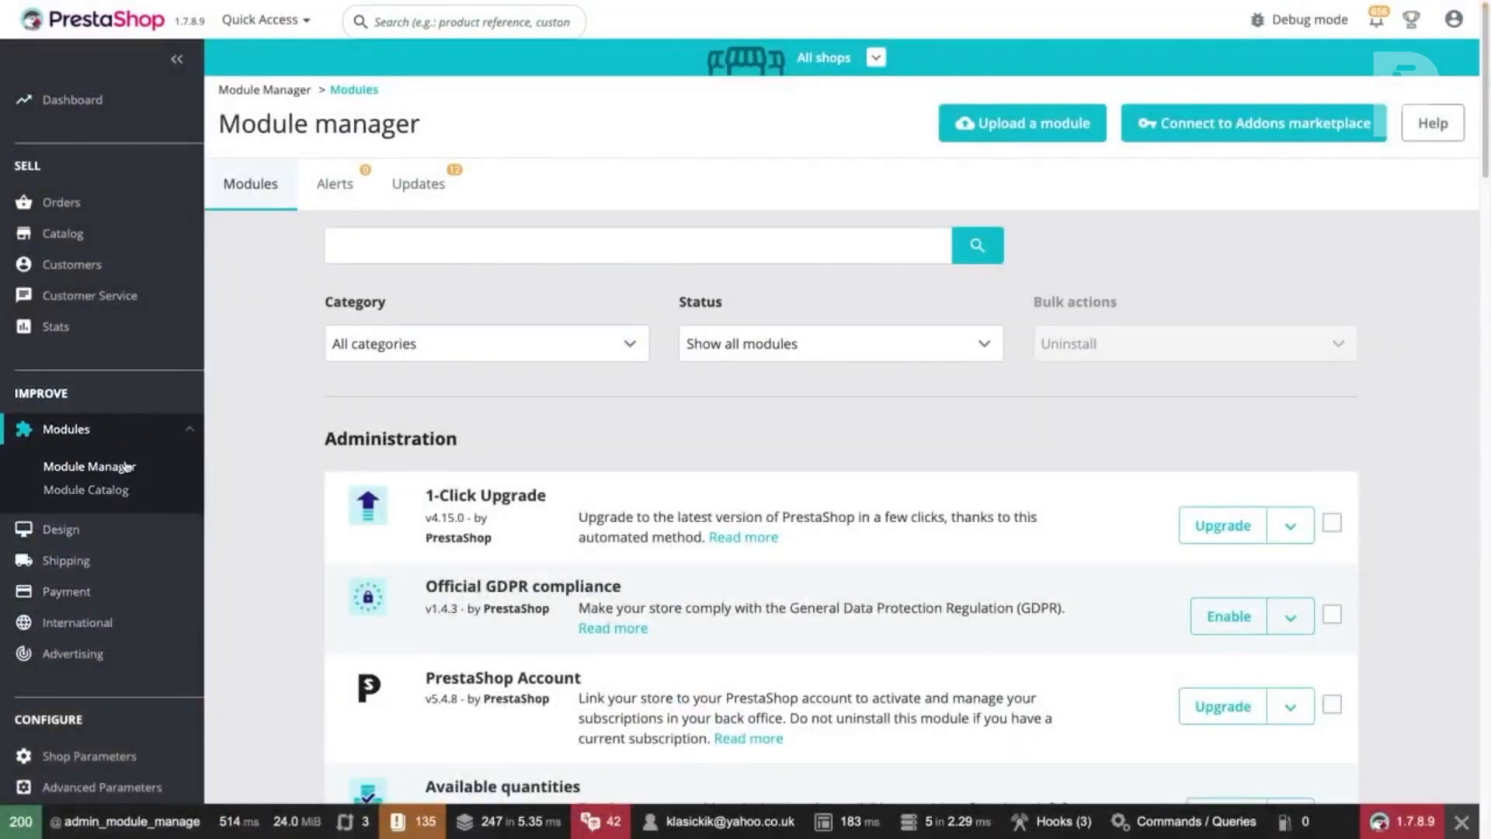
left_click(1006, 121)
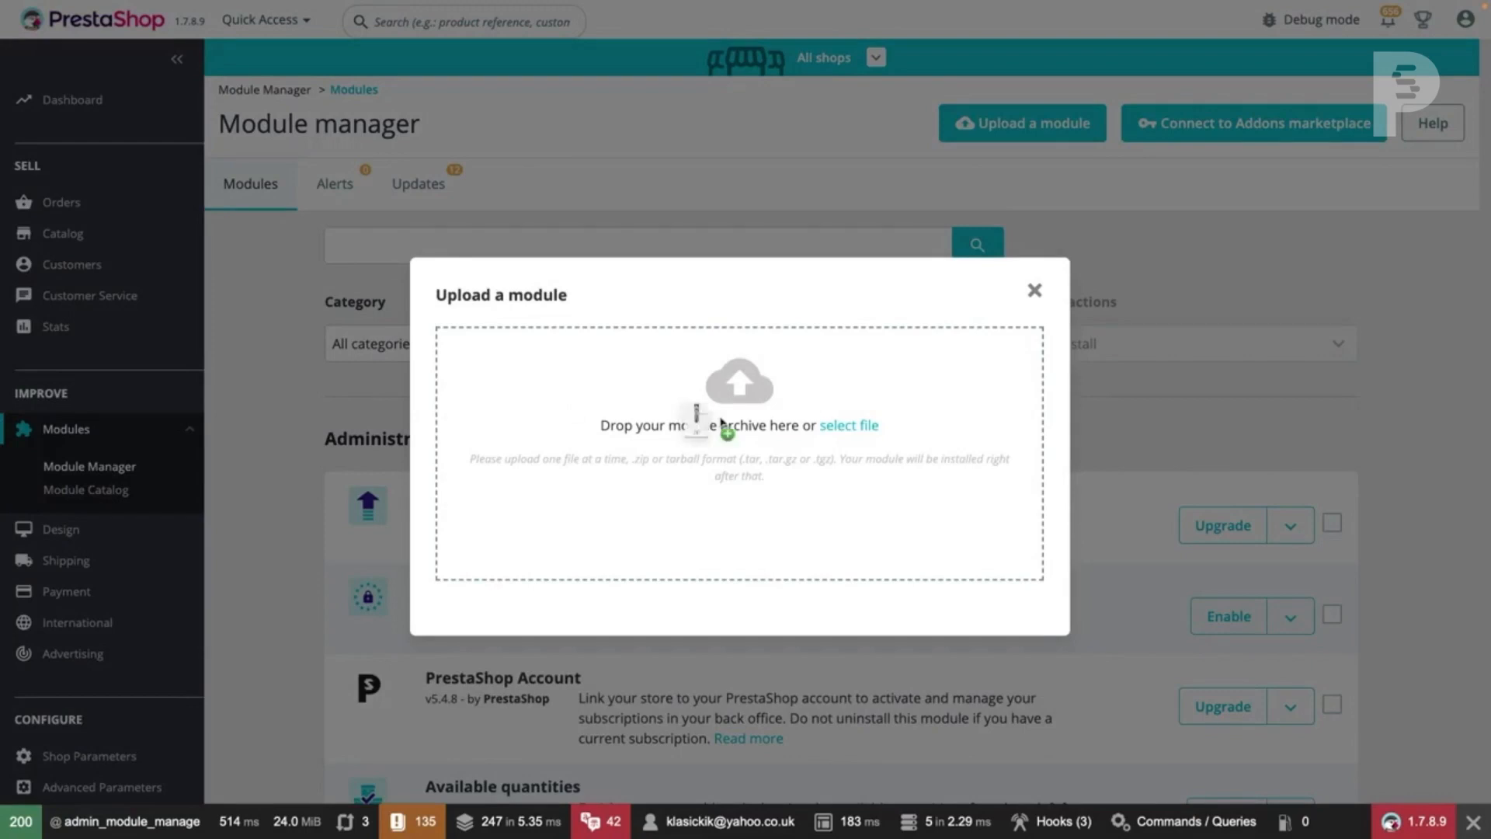
left_click_drag(459, 413, 760, 433)
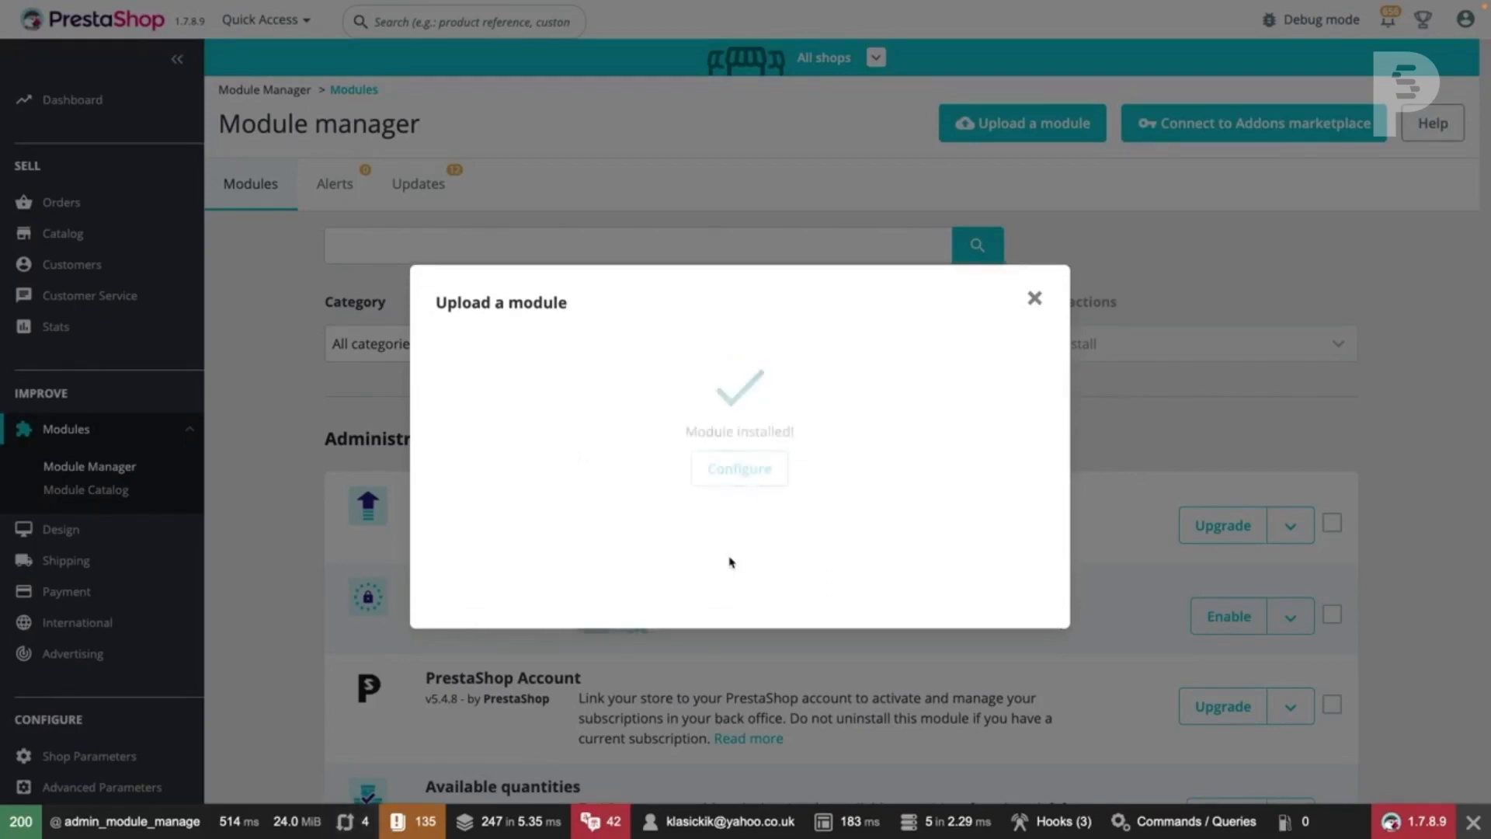
left_click(762, 478)
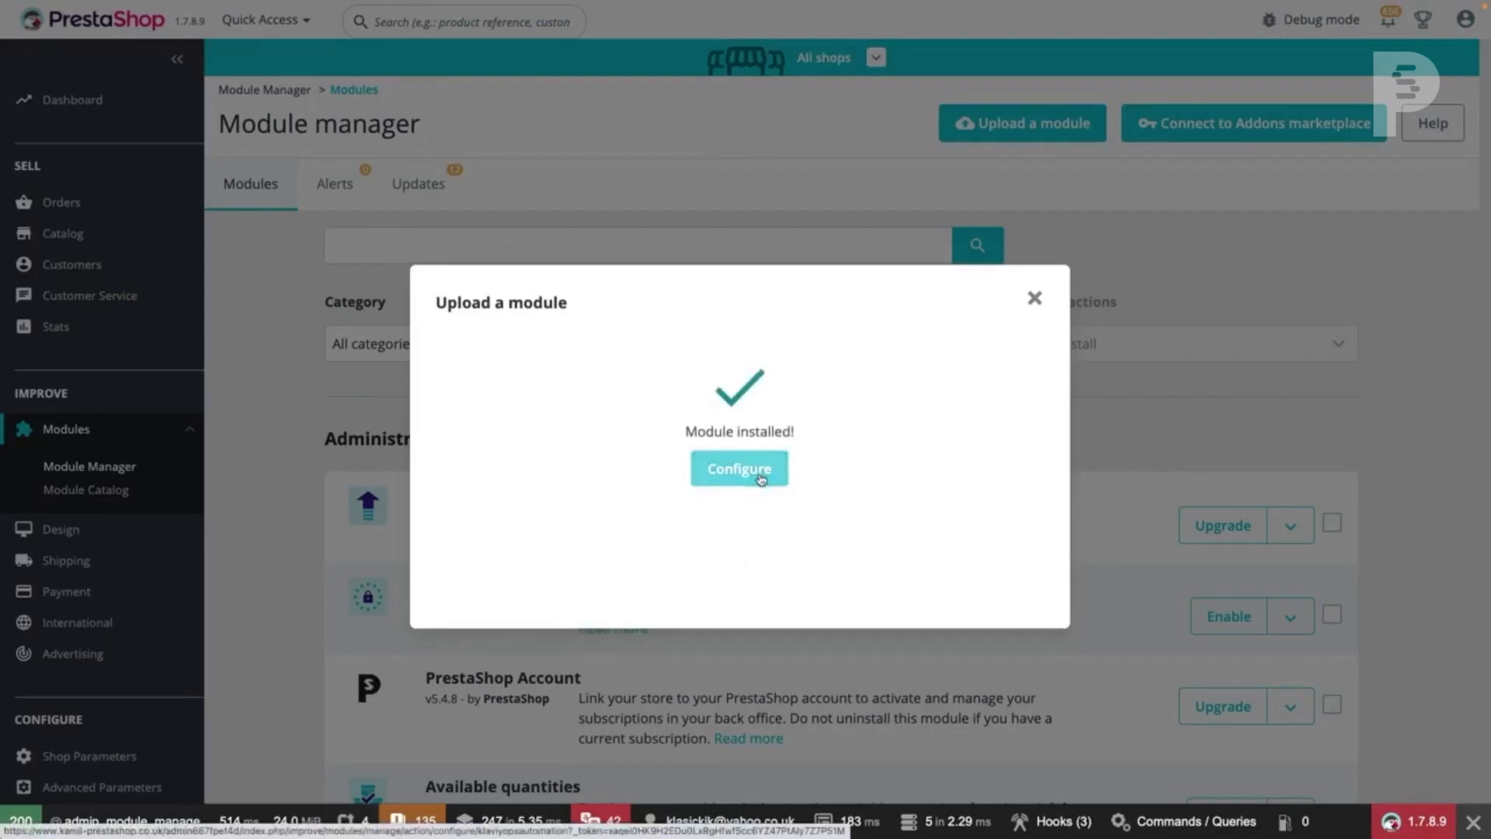
left_click(760, 479)
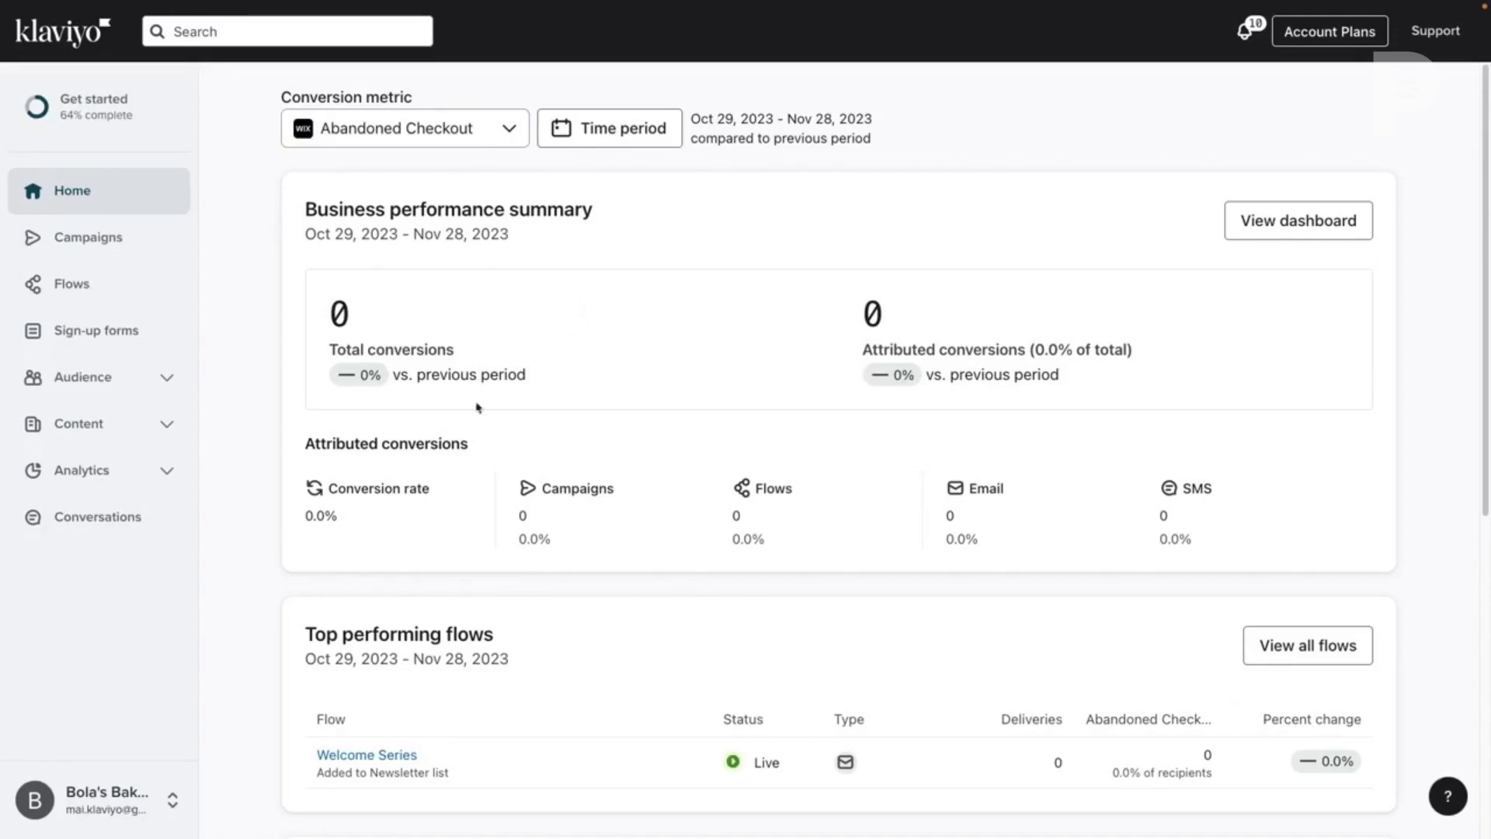
left_click(76, 804)
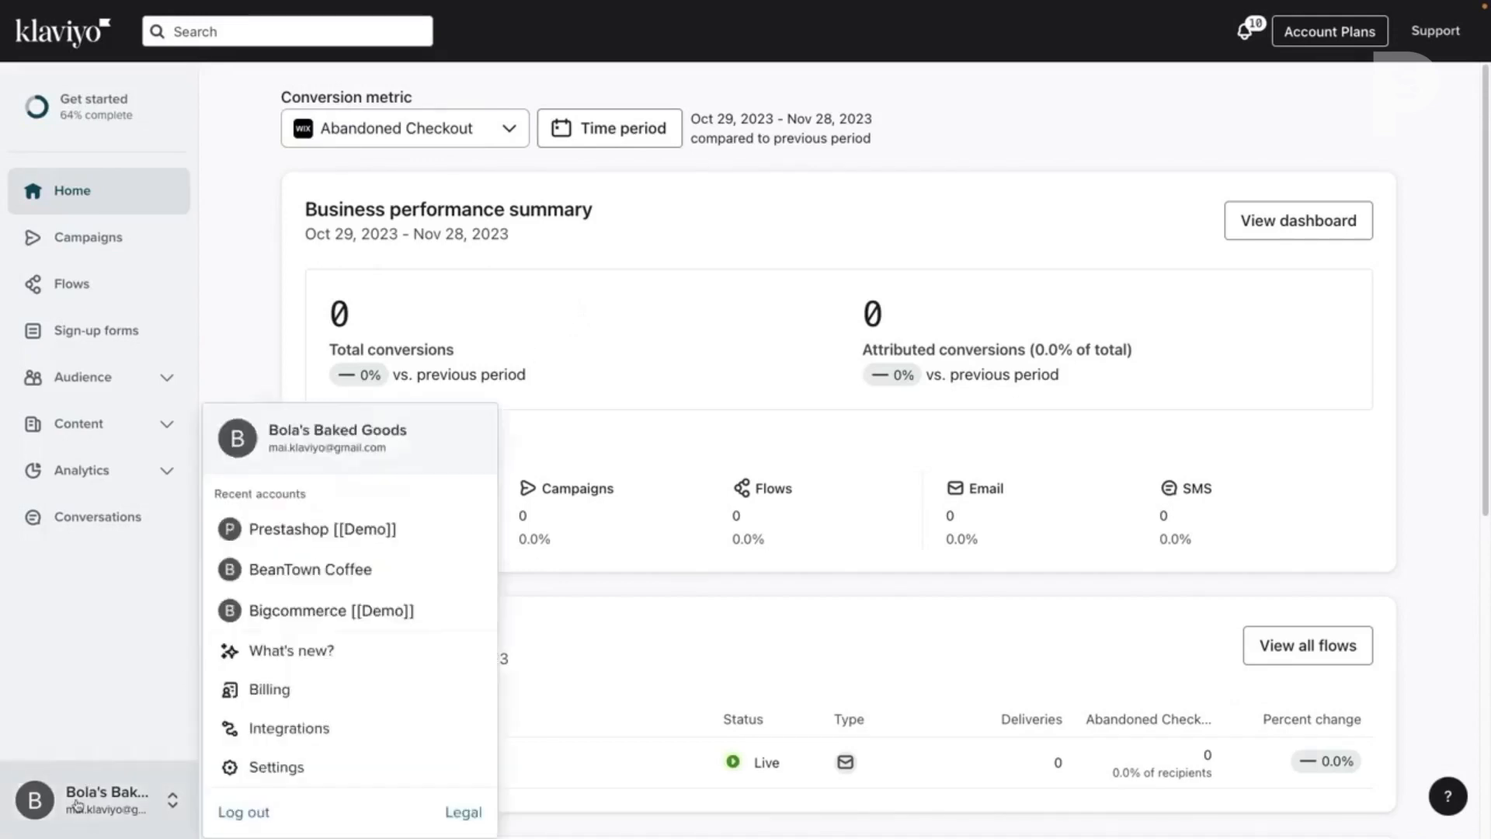
left_click(268, 771)
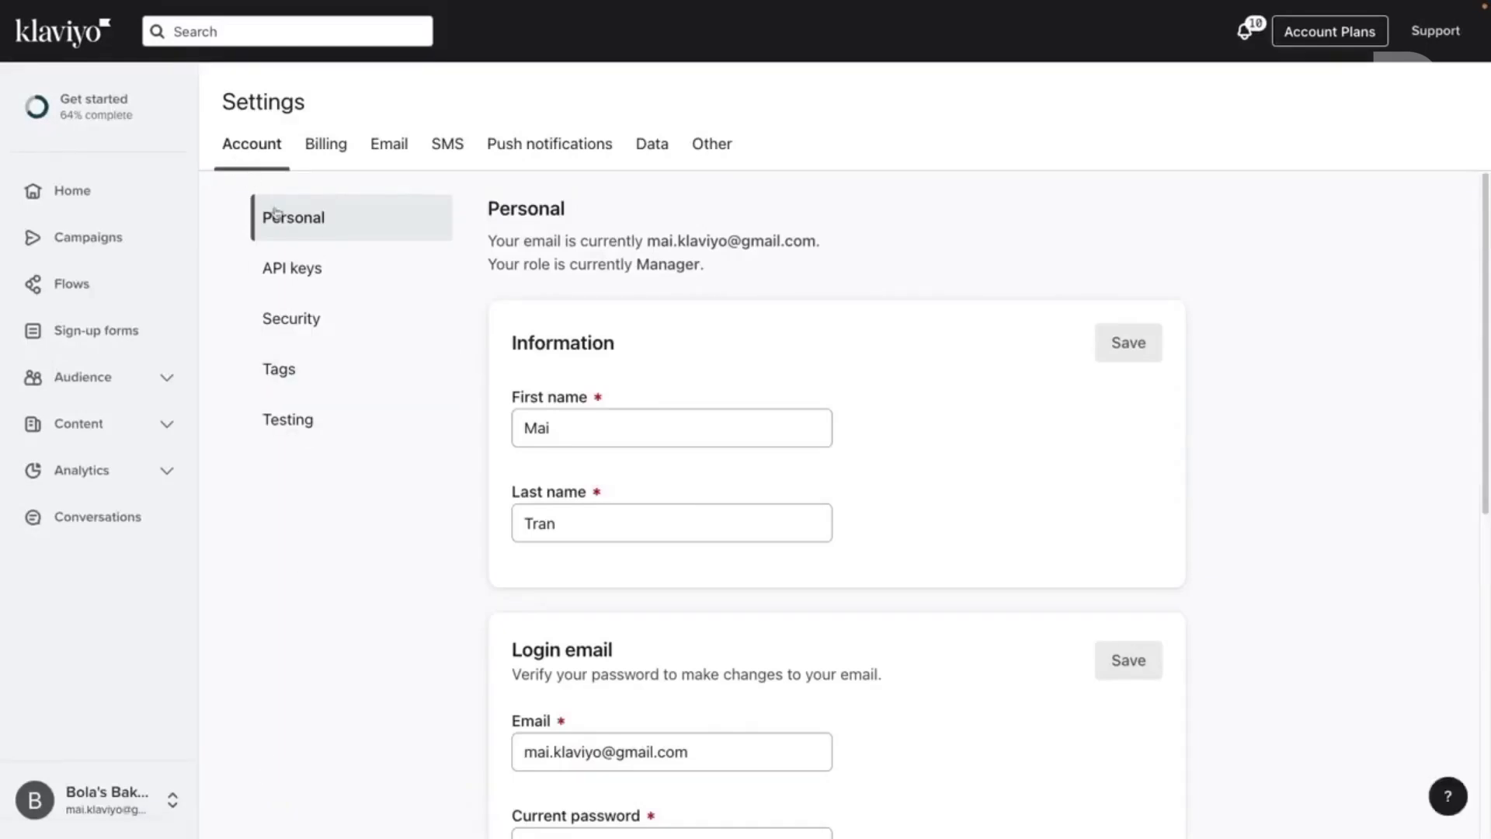
left_click(306, 276)
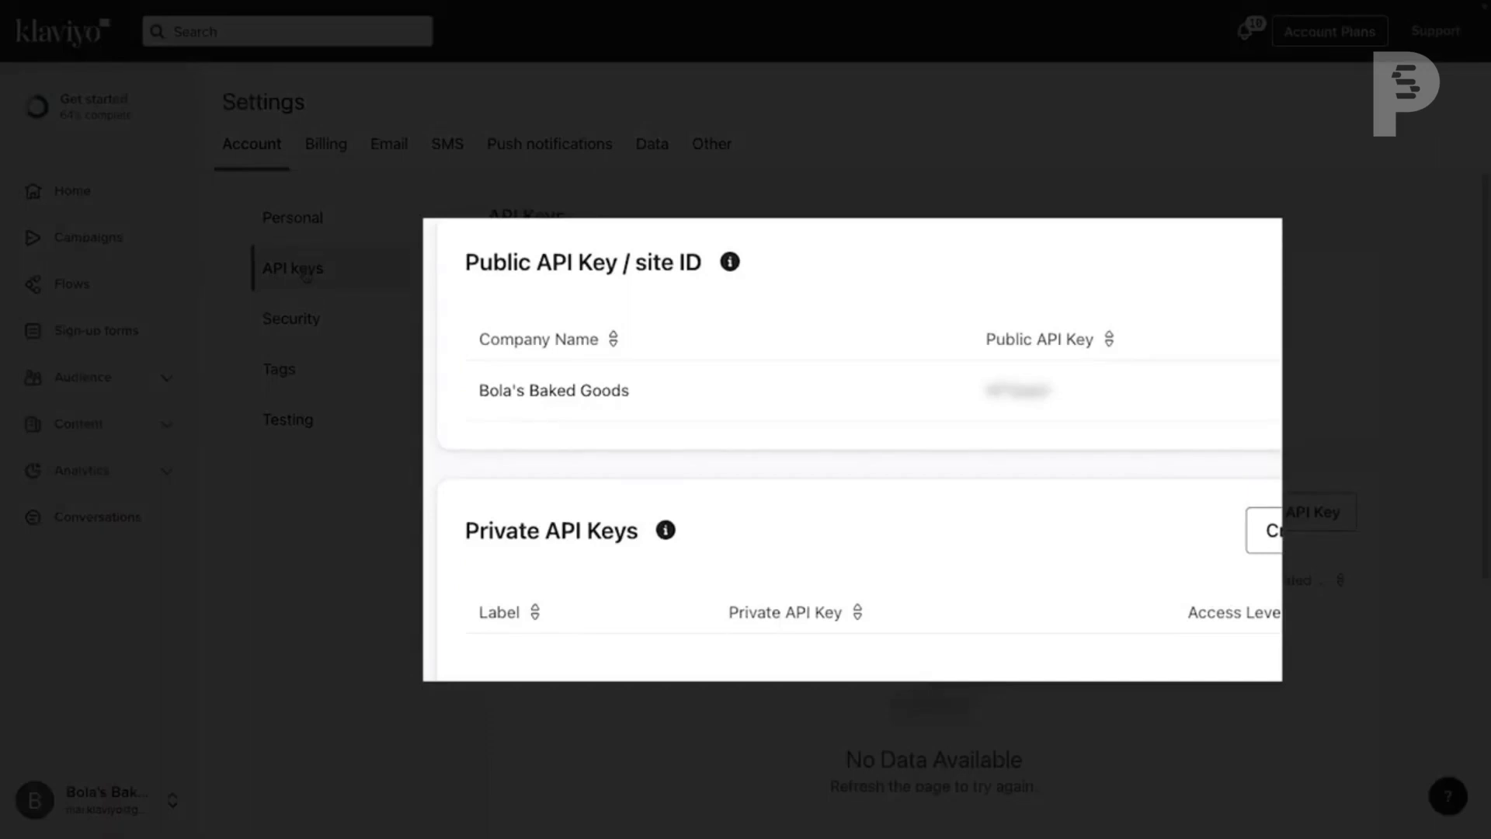
left_click_drag(1054, 397, 994, 391)
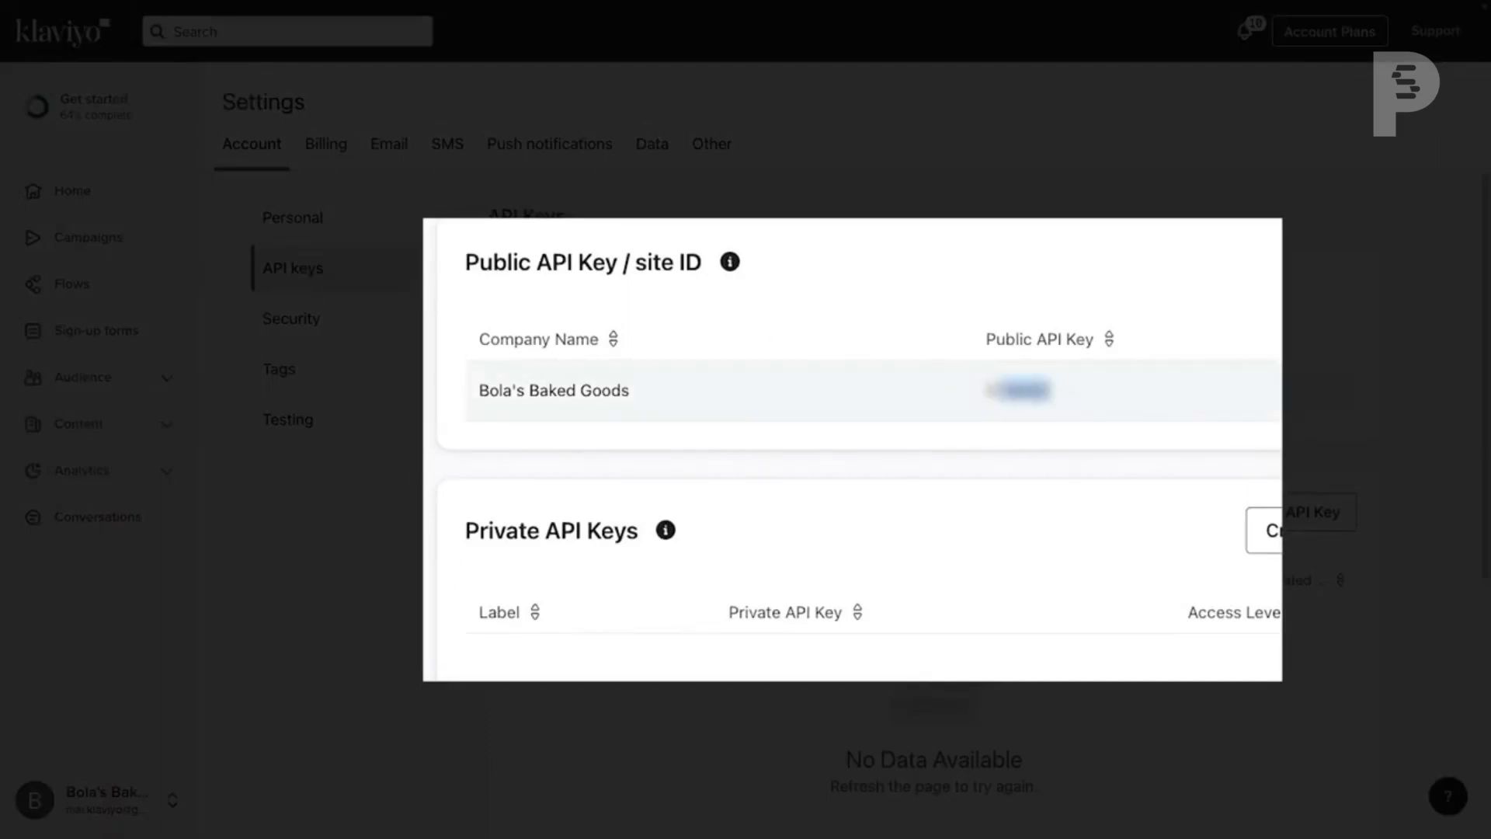
right_click(995, 391)
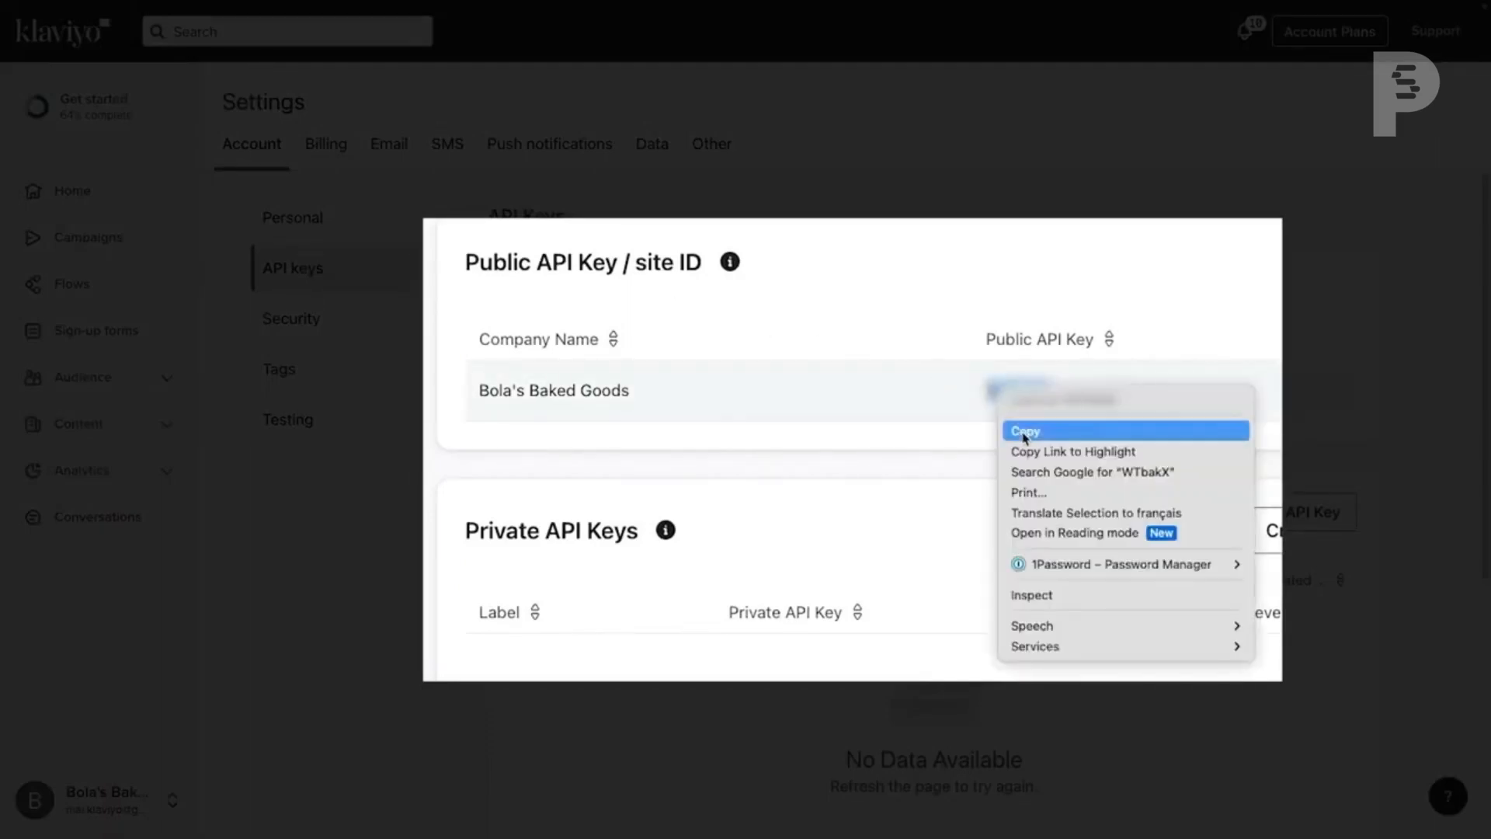
left_click(1024, 433)
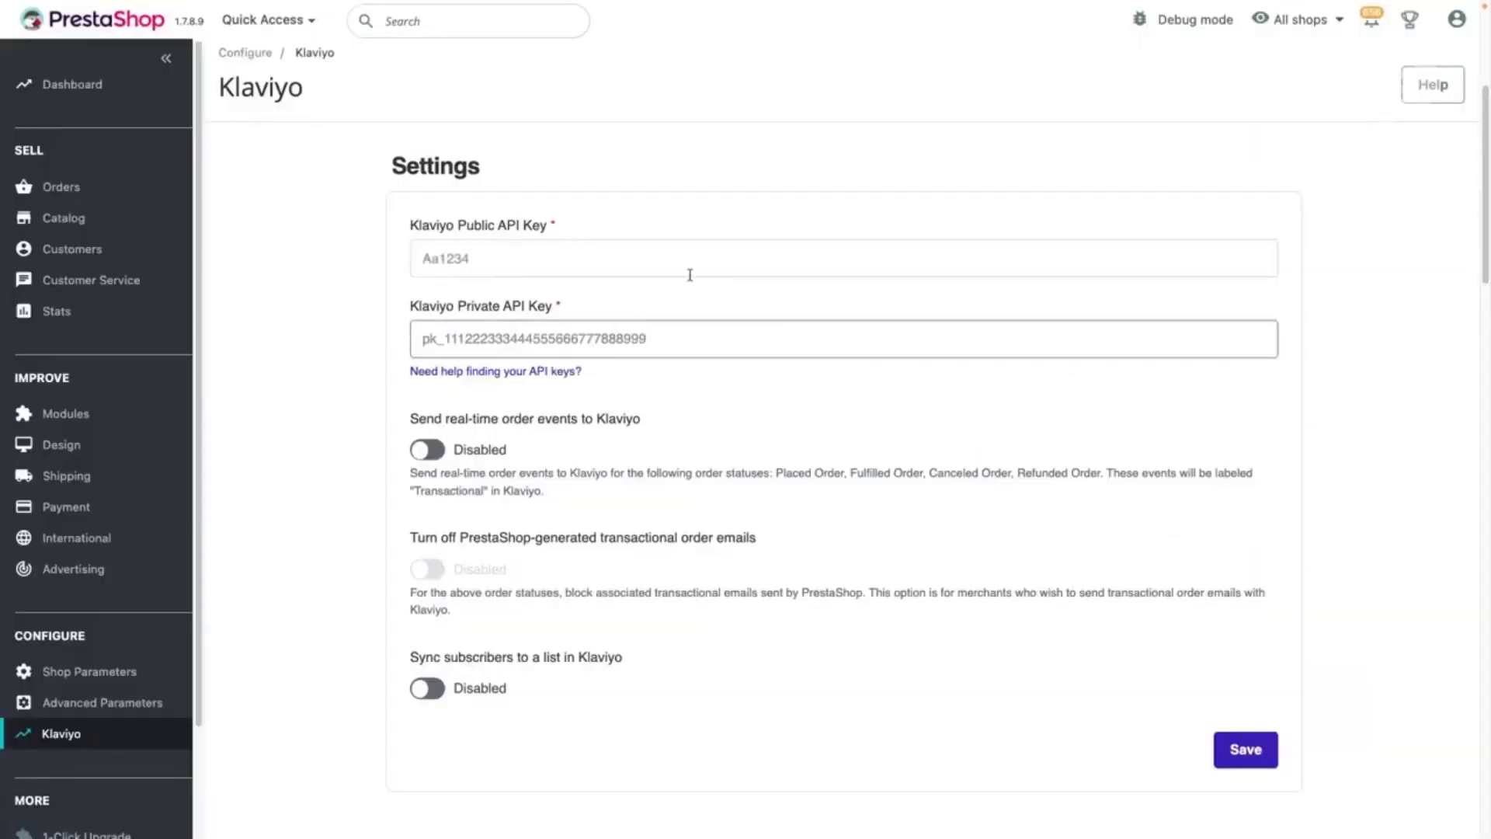
Paste the copied public key into PrestaShop's Klaviyo Public API Key field.
left_click(691, 275)
right_click(568, 264)
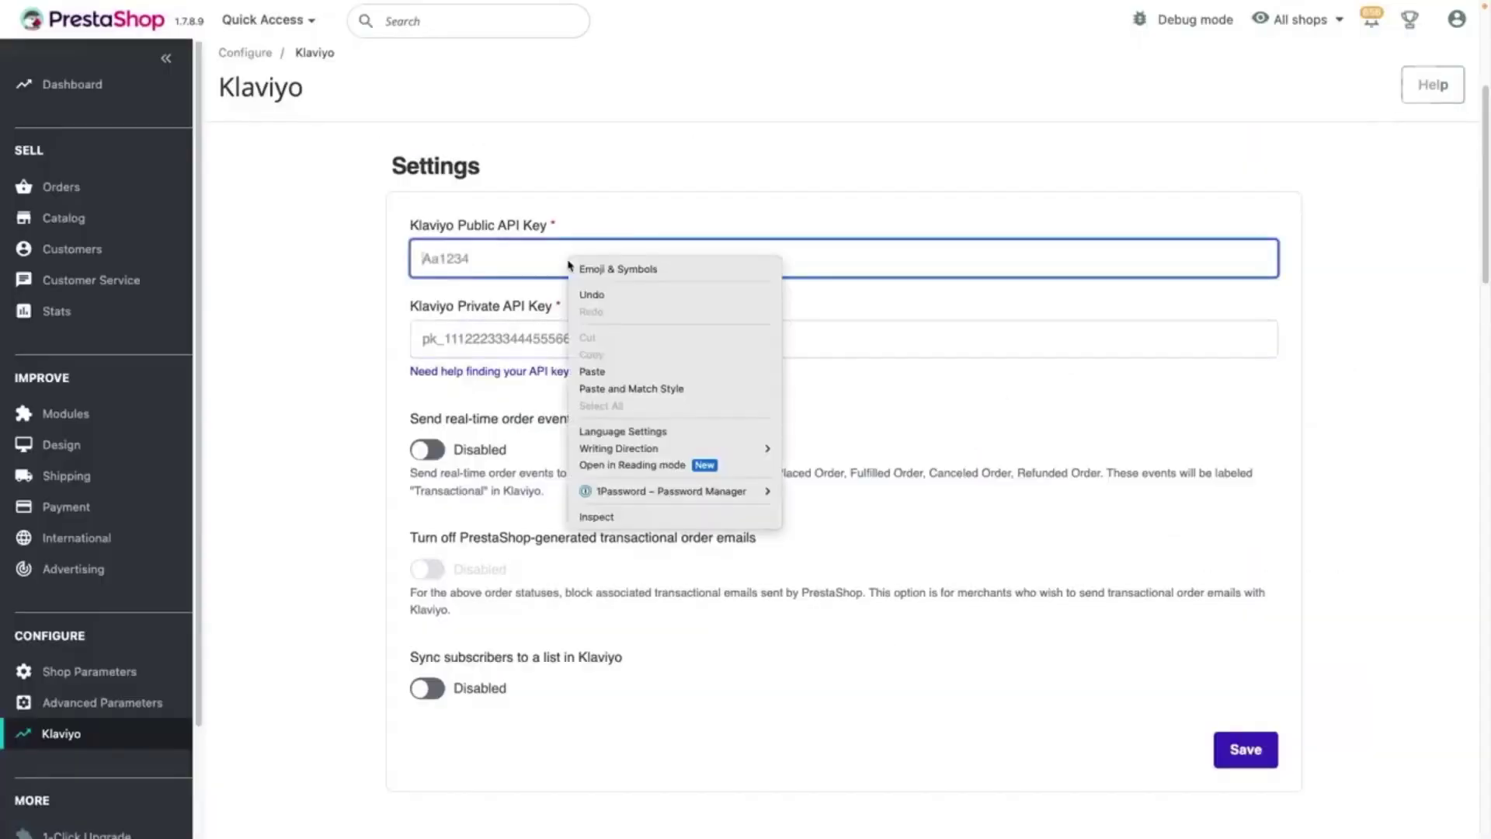
left_click(634, 372)
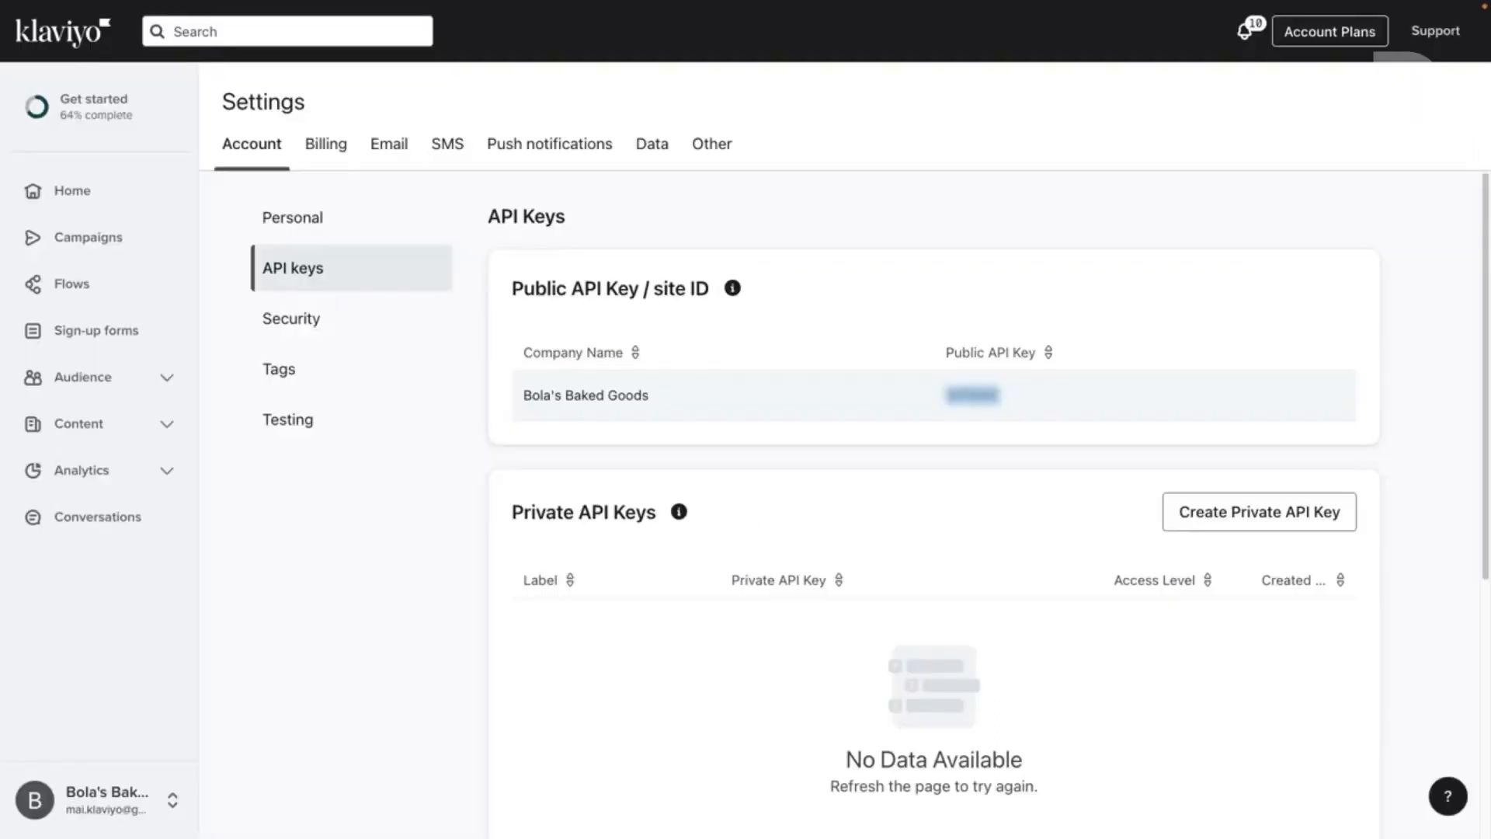
Create a full-access private API key named PRESTASHOP in Klaviyo and copy it.
left_click(1263, 523)
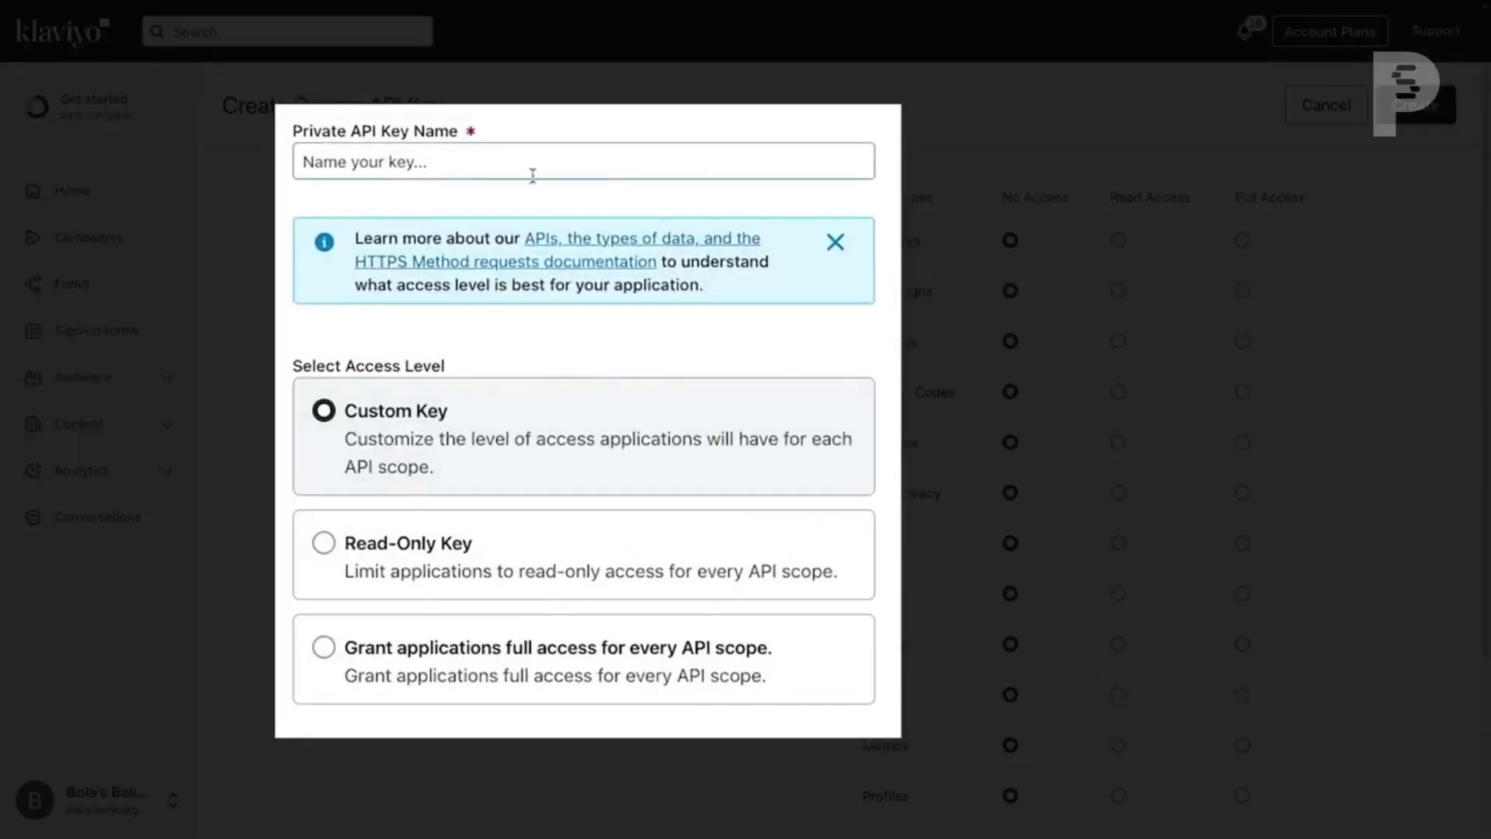
left_click(476, 163)
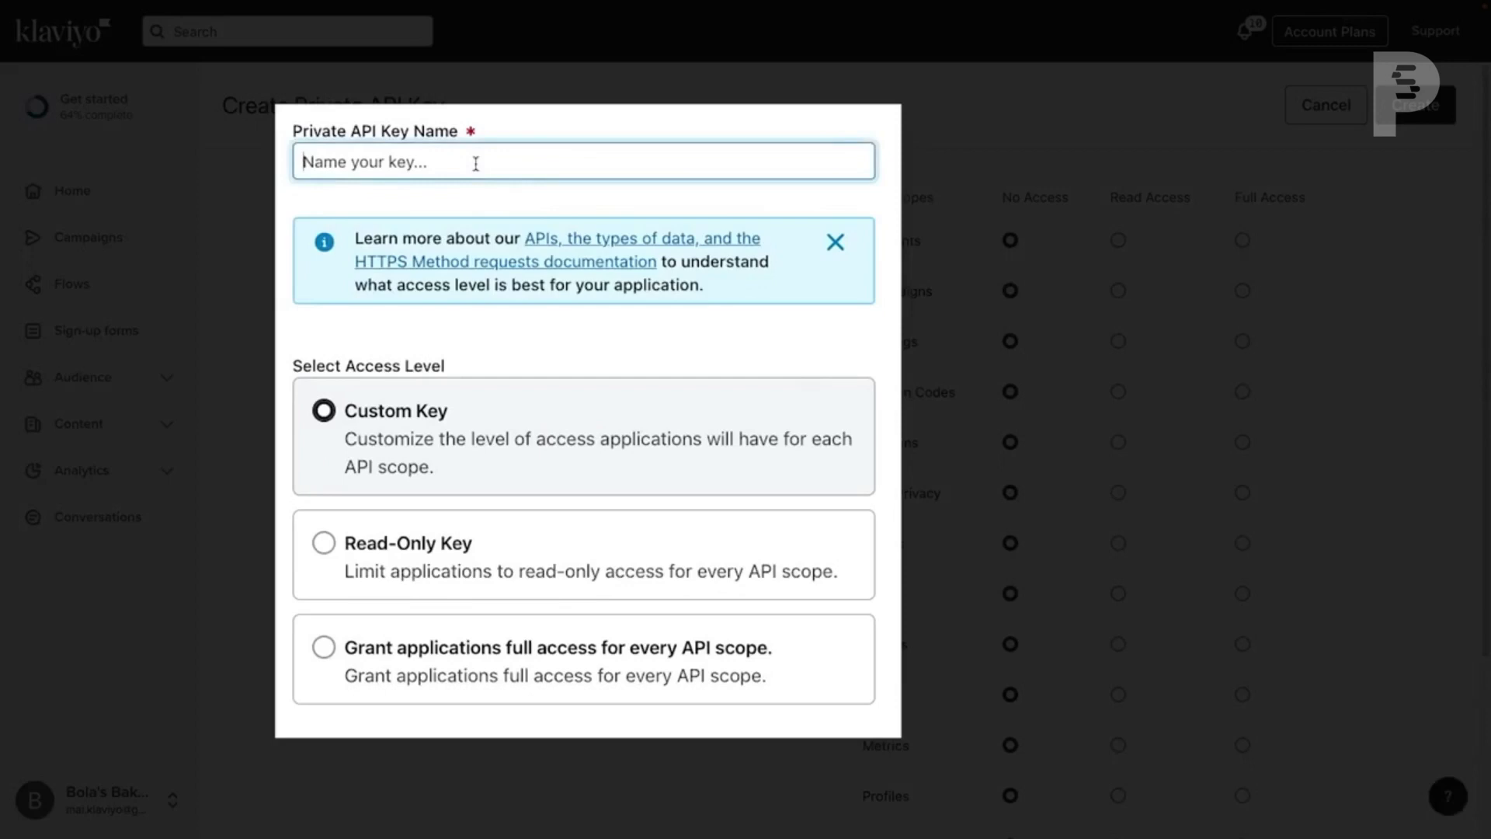
type("PRESTA")
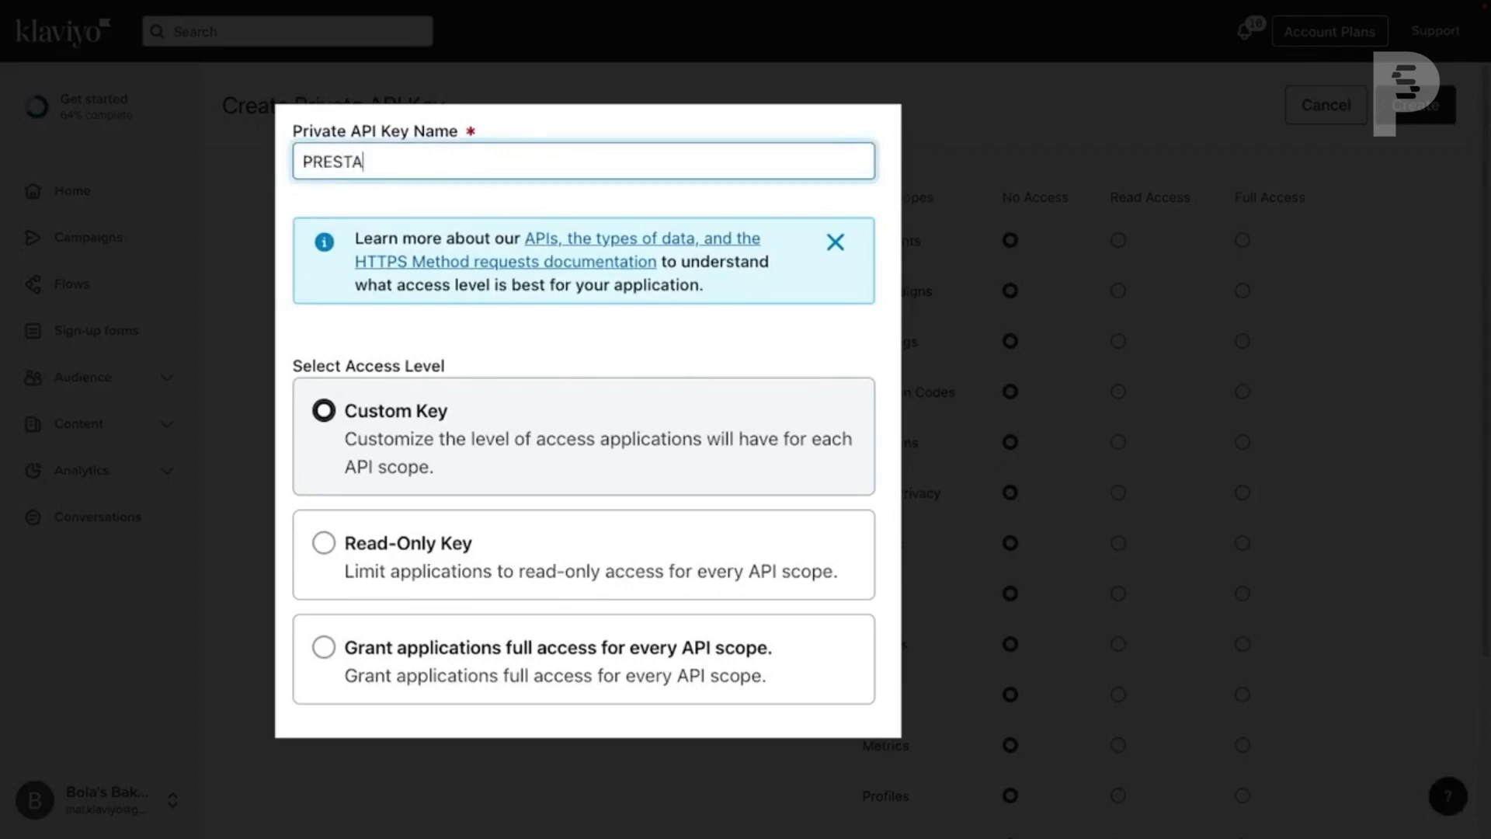
type("SHOP")
left_click(271, 365)
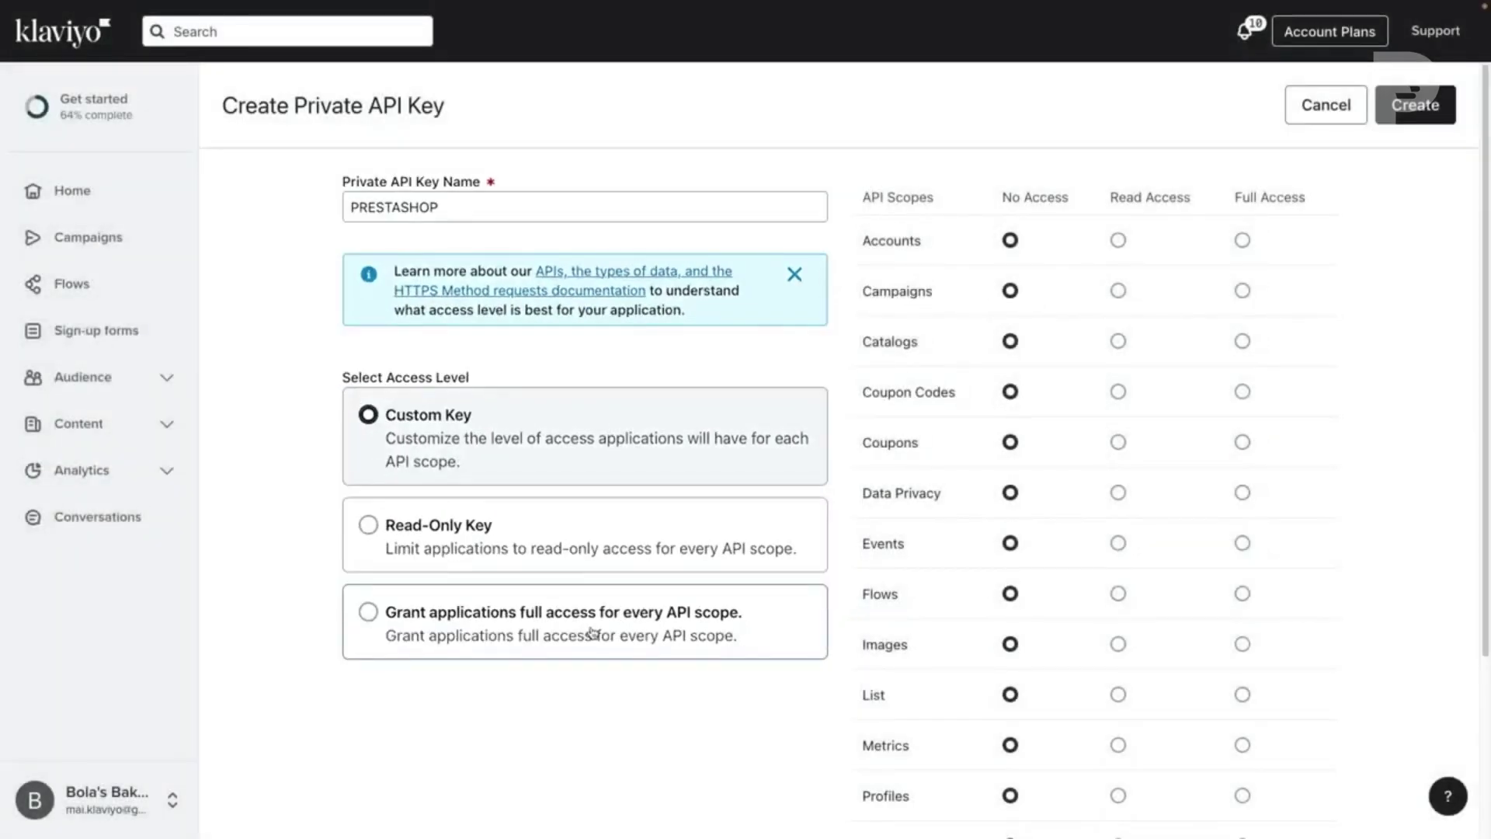
left_click(592, 633)
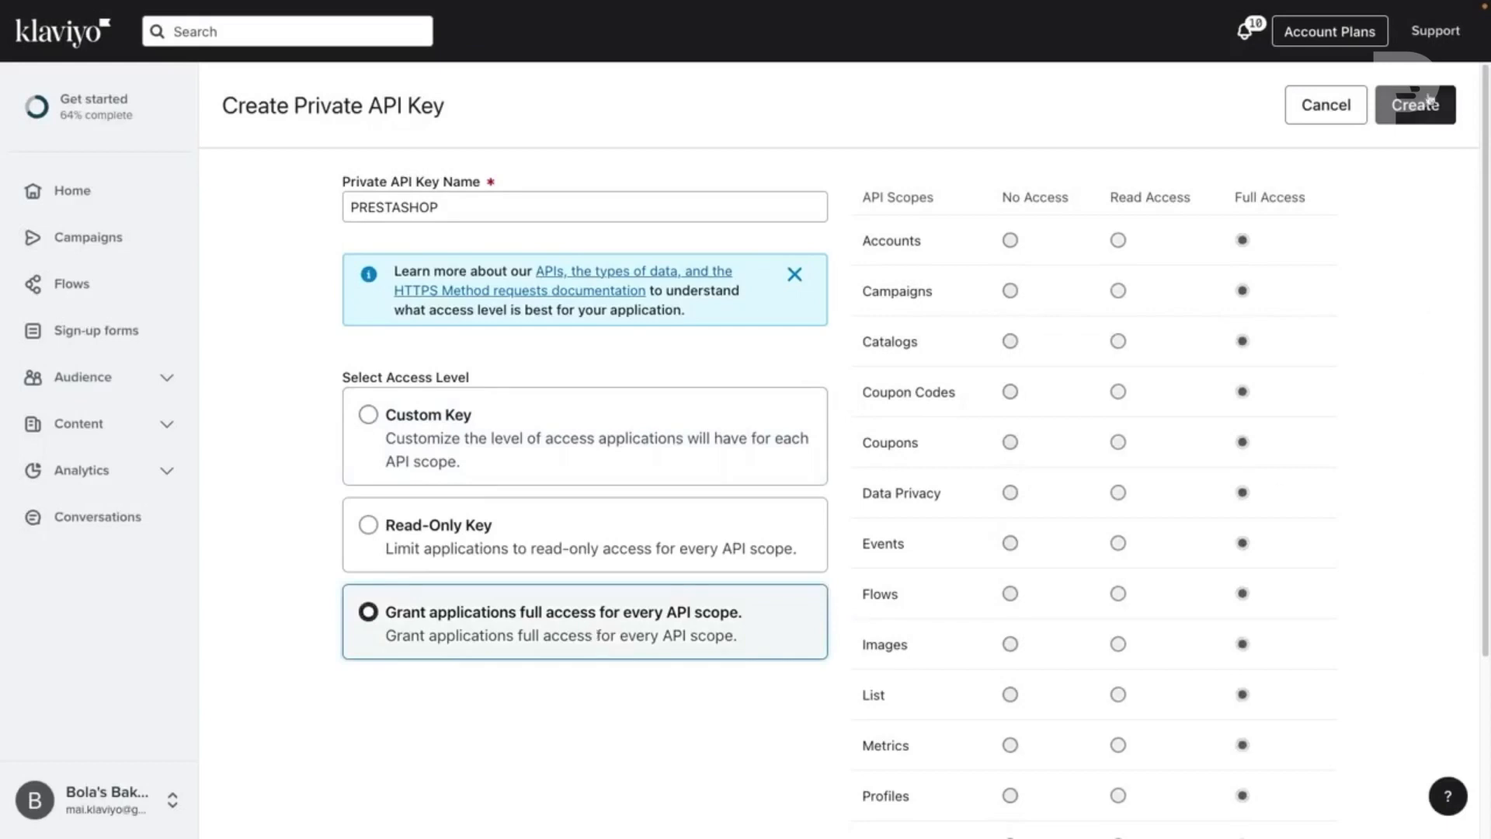
left_click(1416, 104)
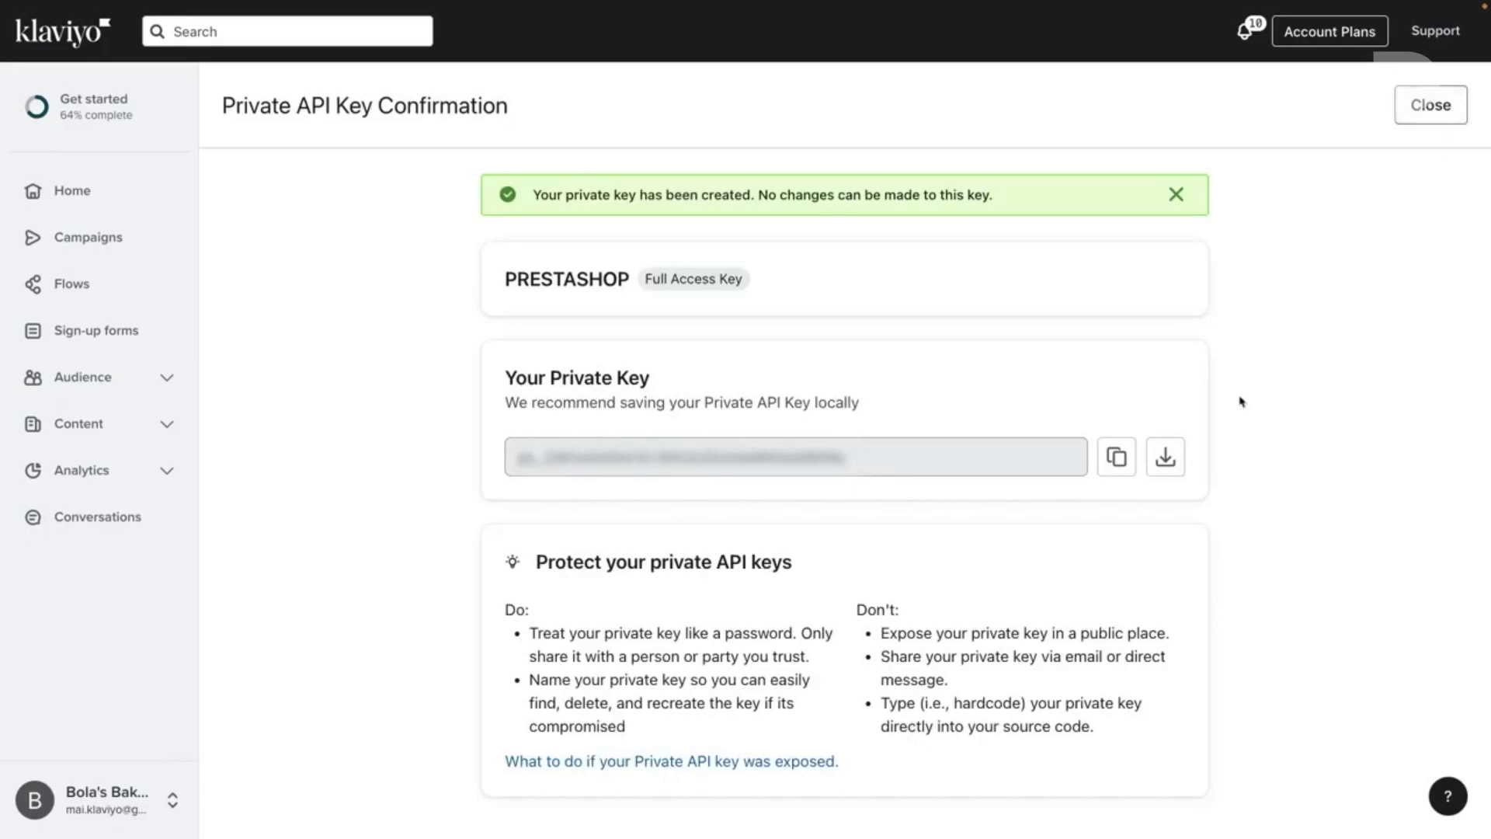
left_click(1113, 460)
left_click(1107, 465)
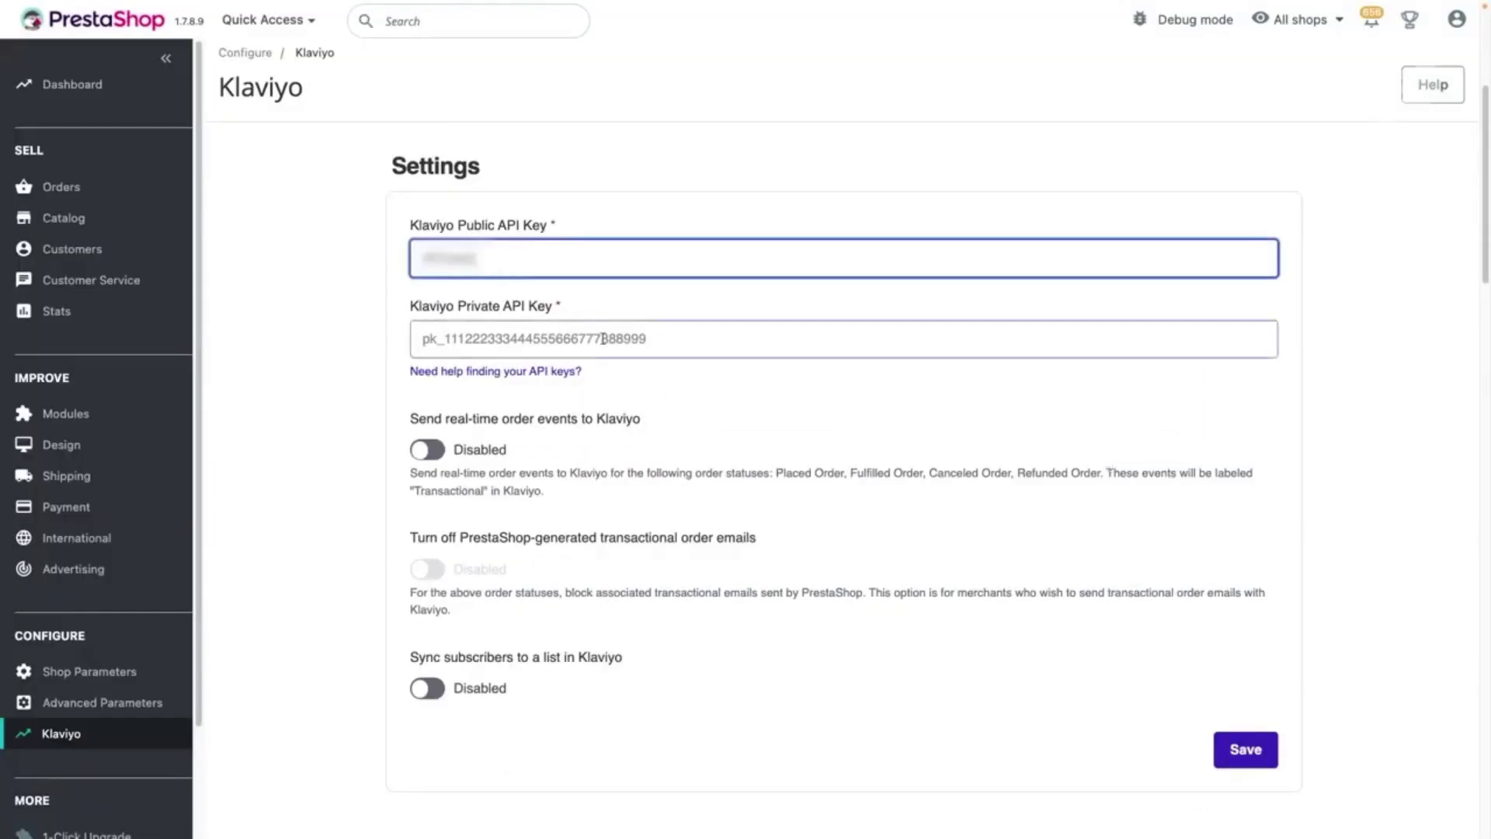
Paste the private key into PrestaShop's Klaviyo Private API Key field.
left_click(550, 339)
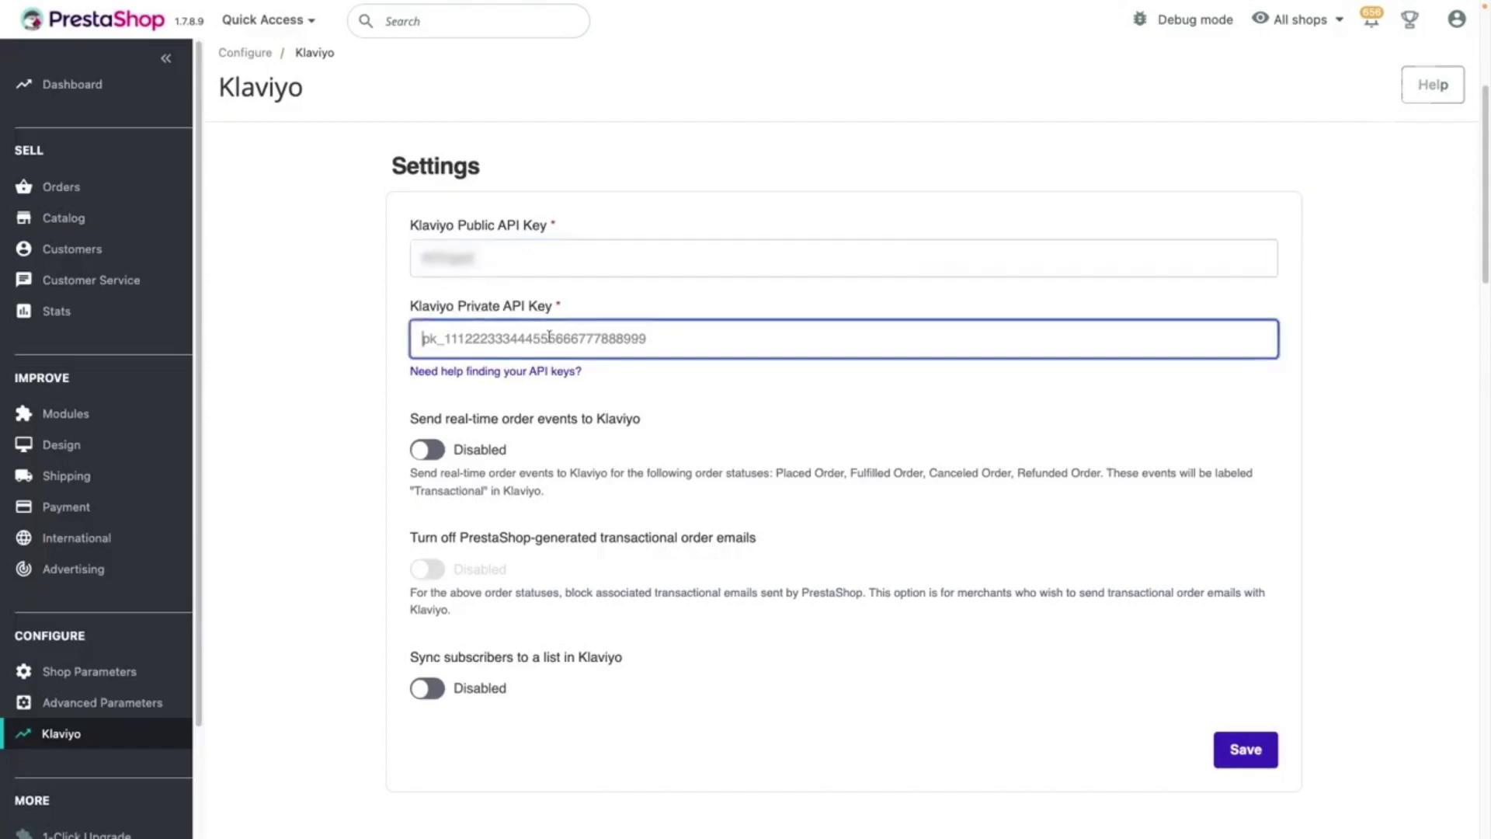
right_click(551, 339)
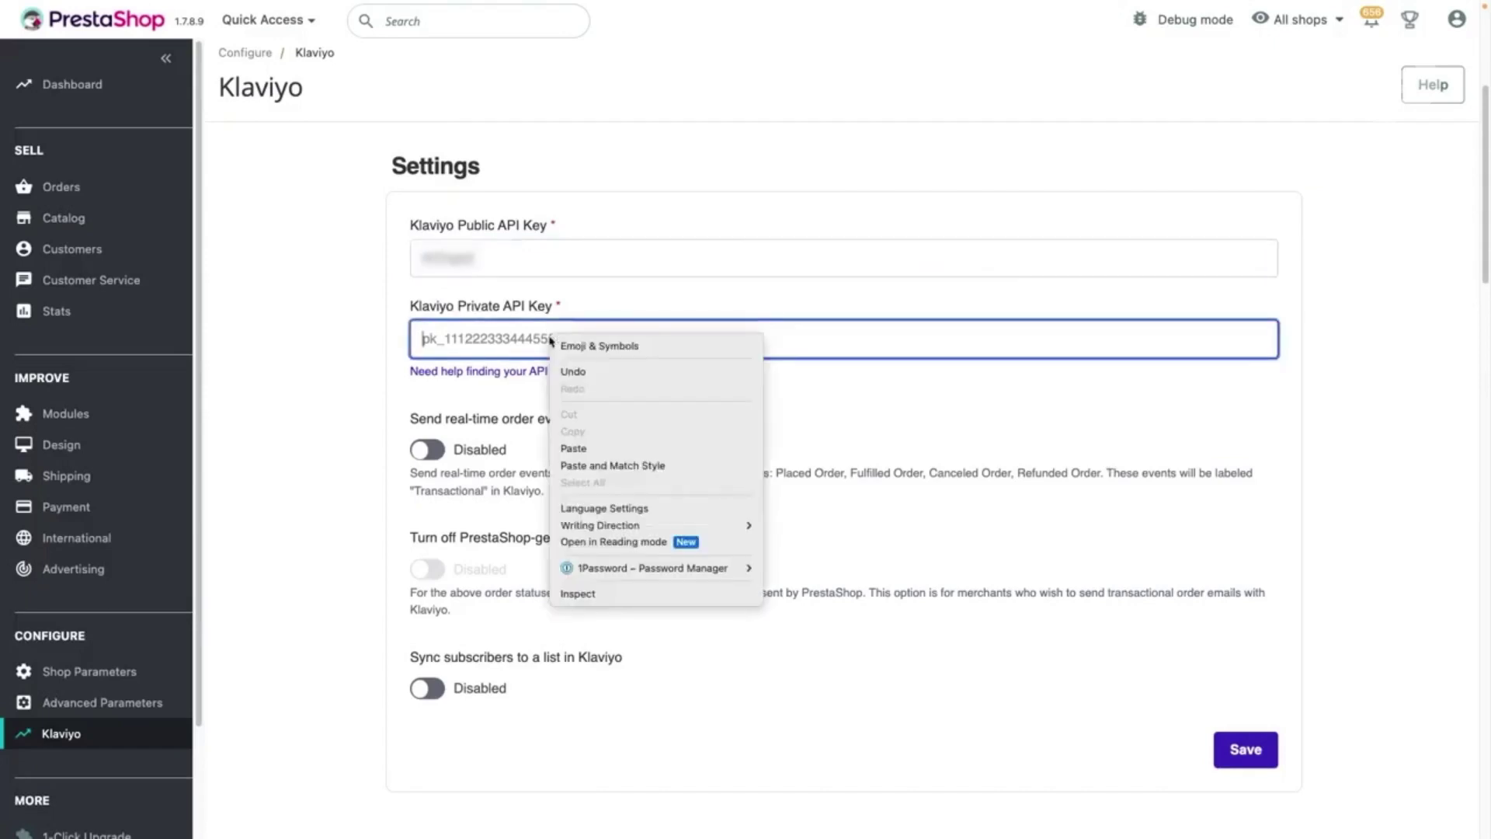
left_click(614, 450)
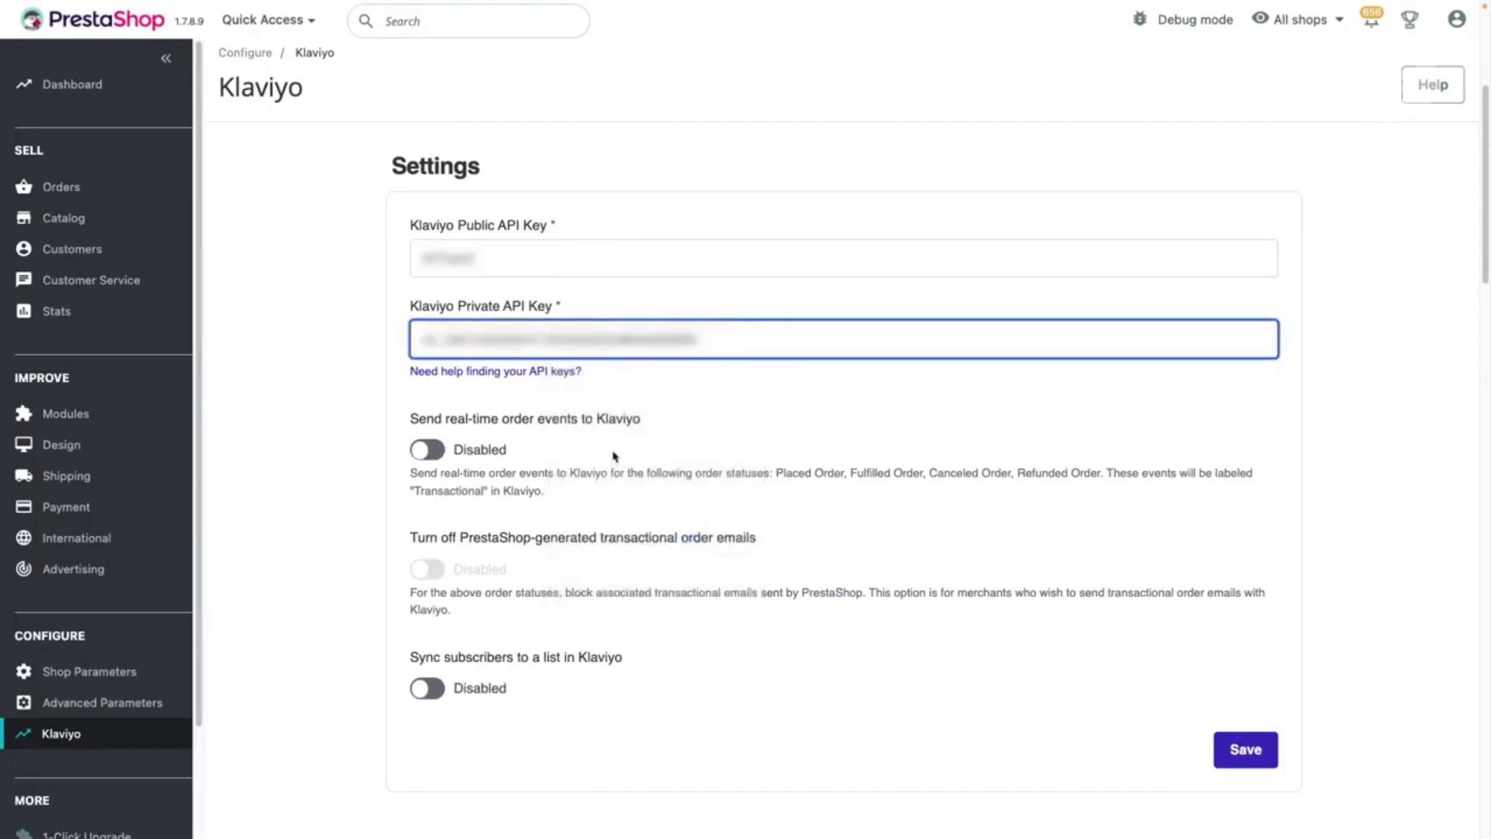
left_click(615, 455)
scroll(613, 456, "down", 1)
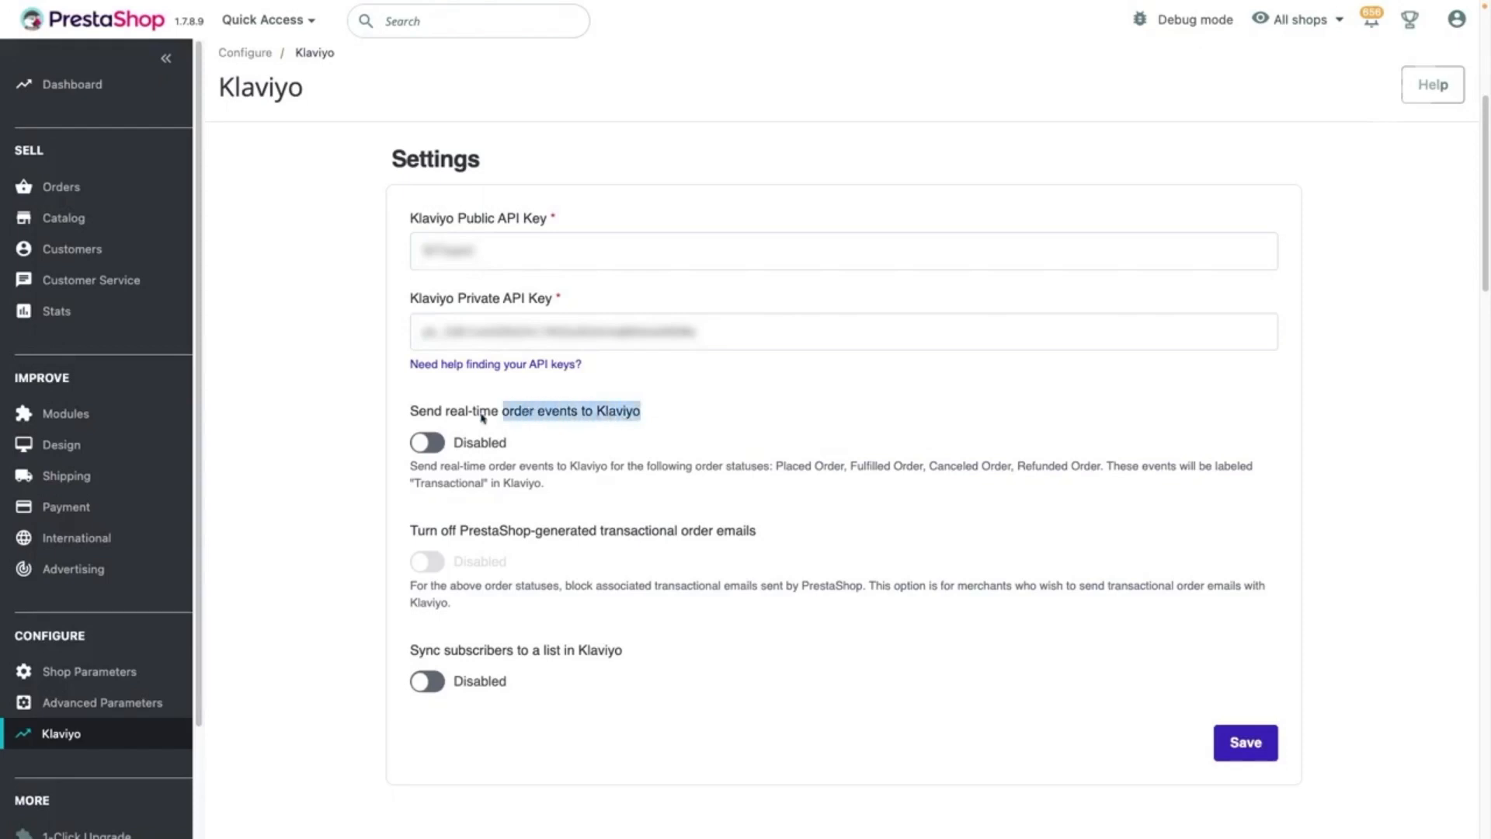
Enable 'Send real-time order events to Klaviyo'.
left_click_drag(642, 415, 413, 415)
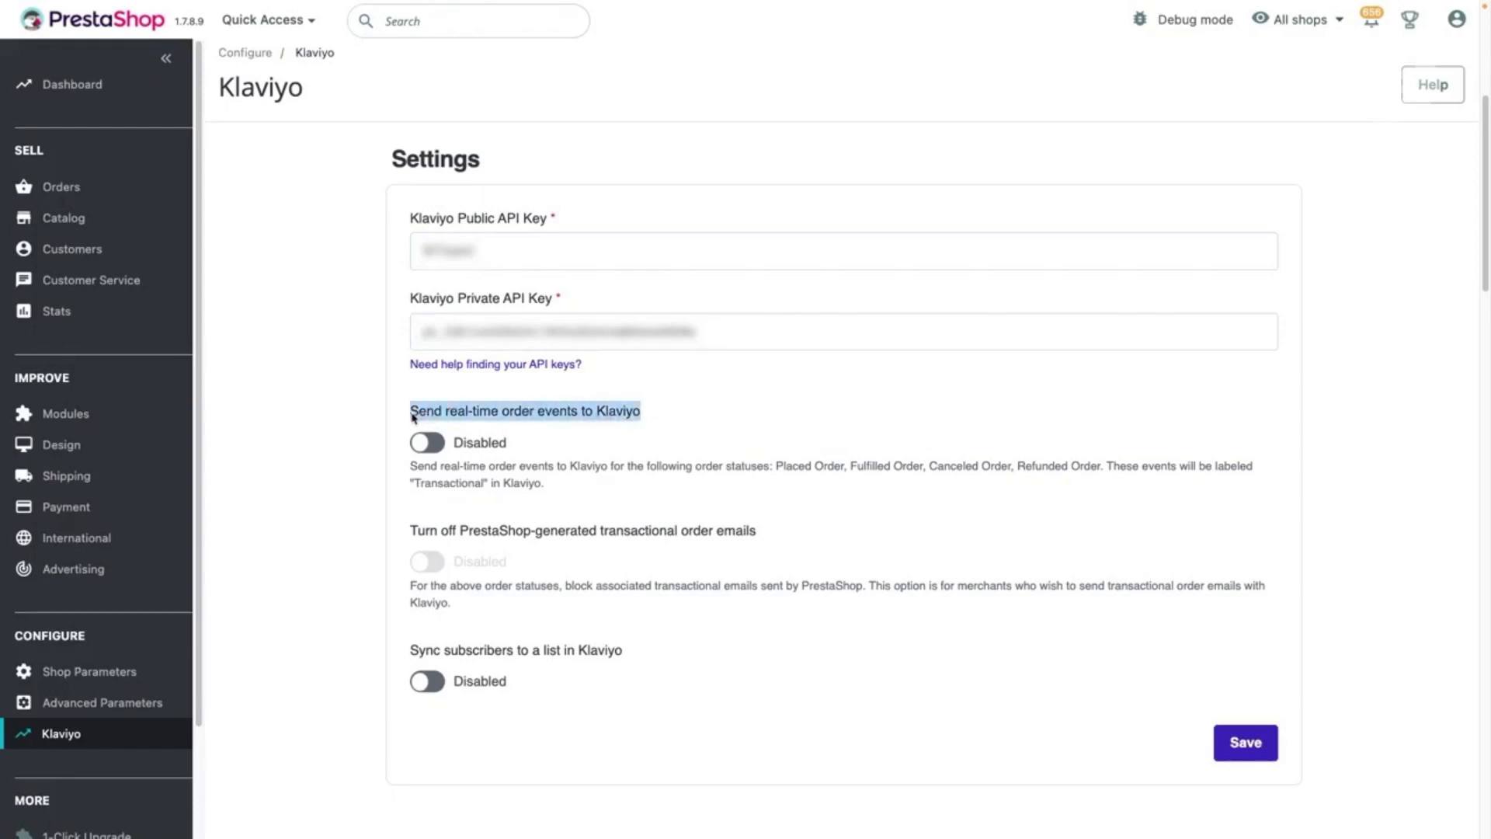
left_click(596, 398)
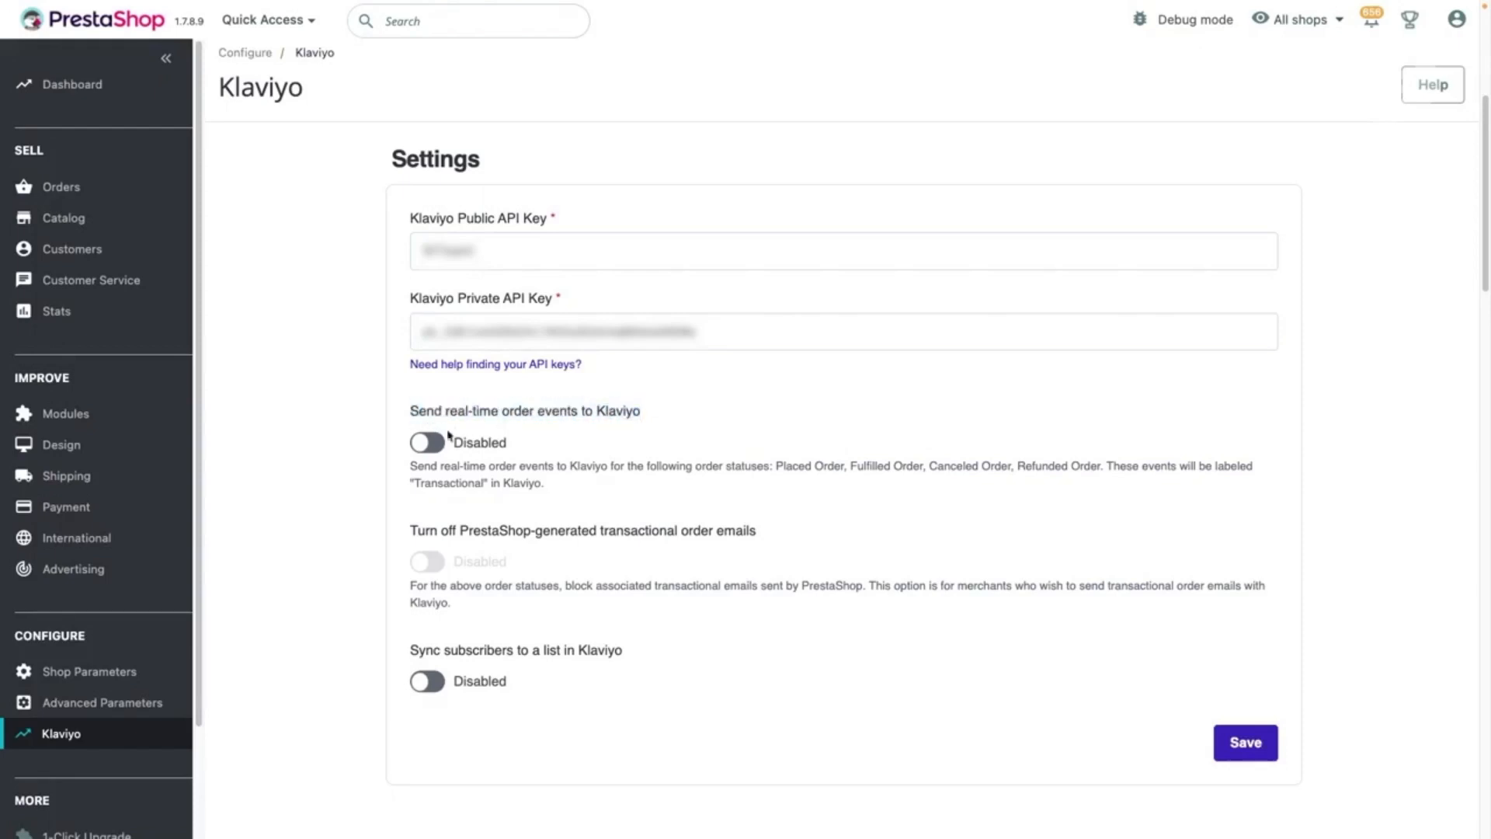
left_click(431, 448)
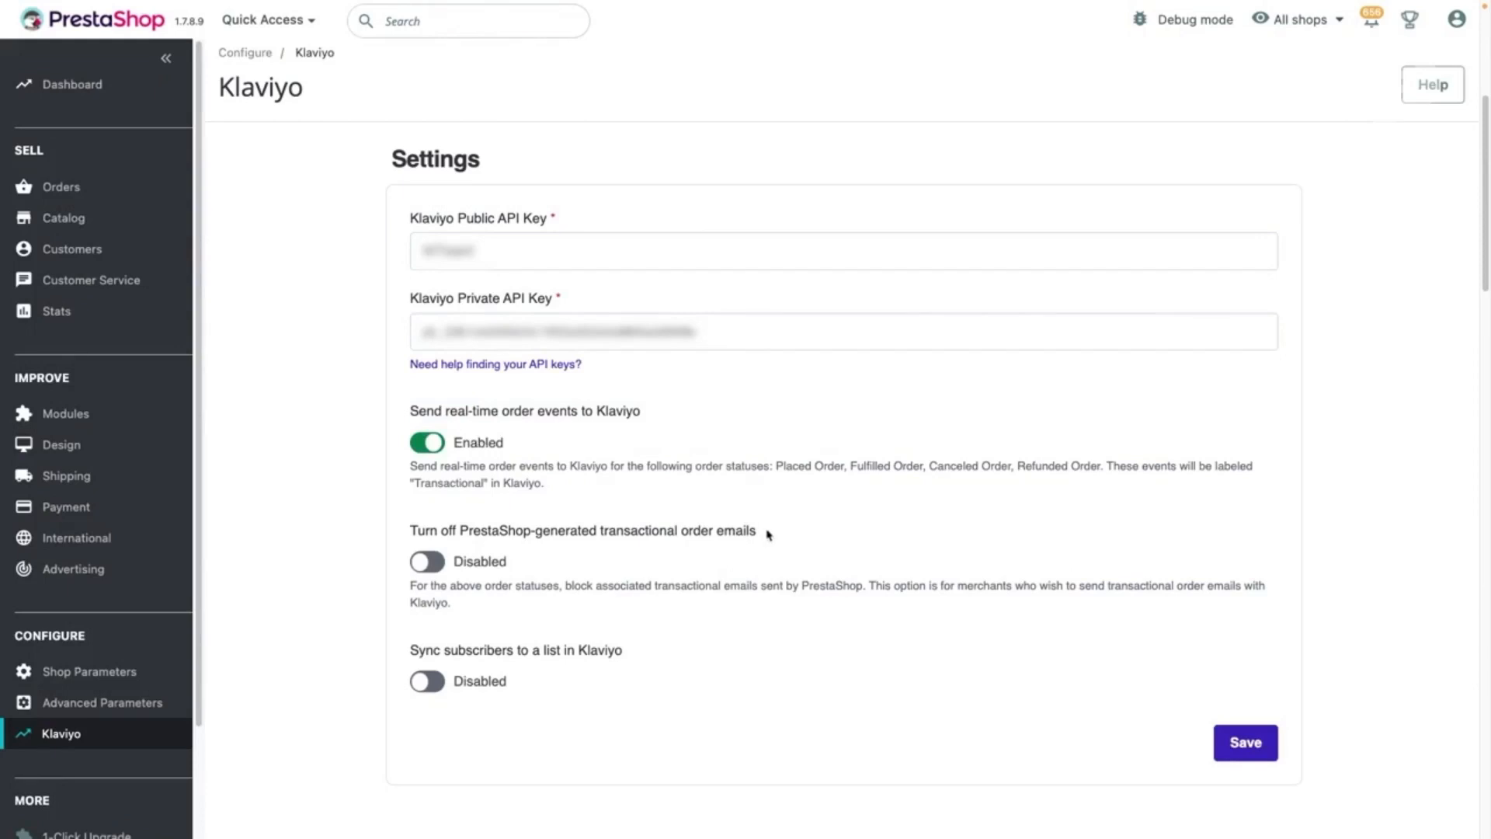
Toggle 'Turn off PrestaShop-generated transactional order emails' on, then leave it Disabled.
left_click_drag(760, 531, 413, 533)
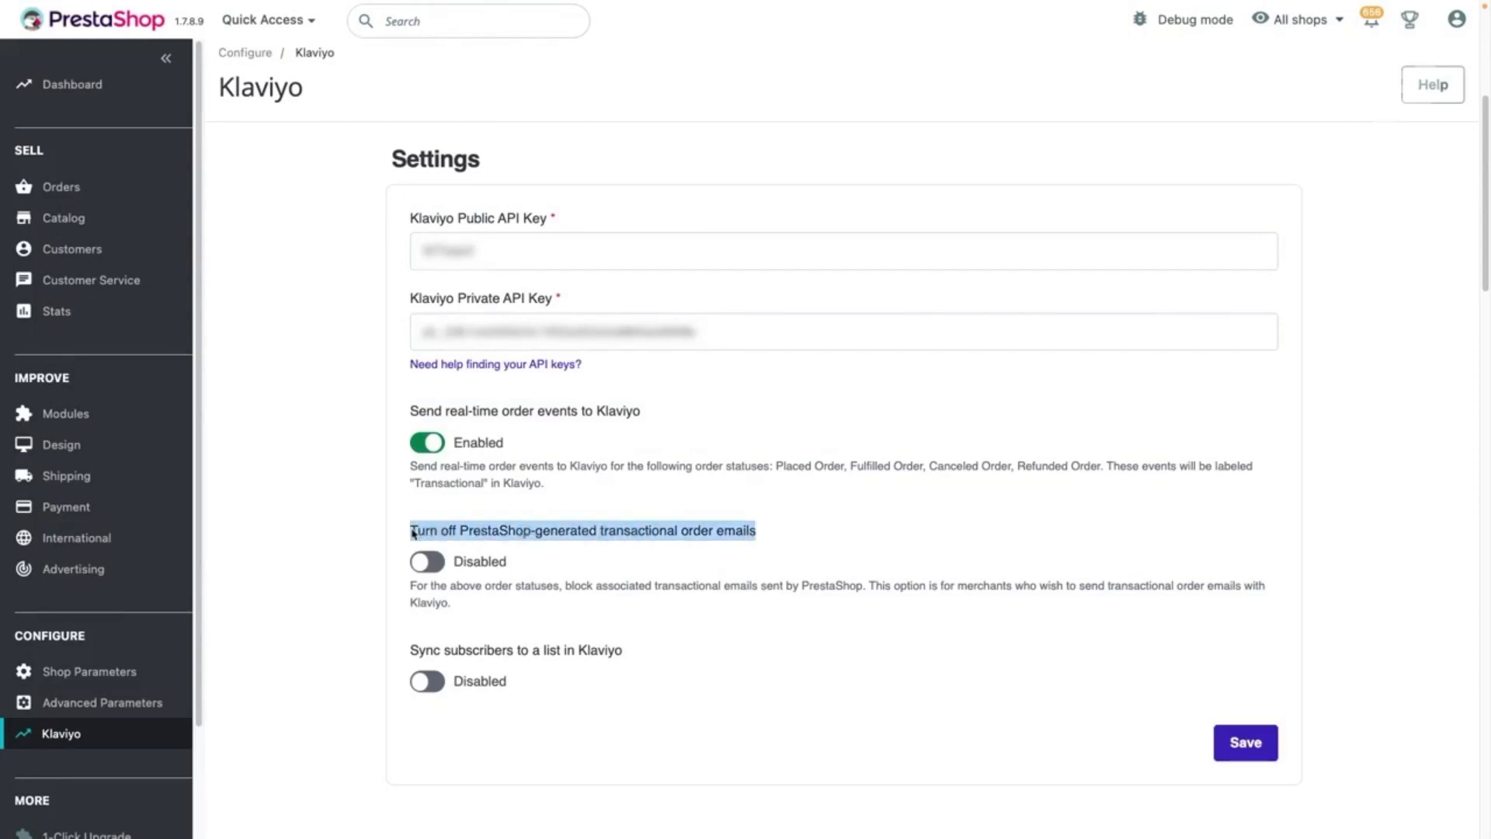
left_click(801, 533)
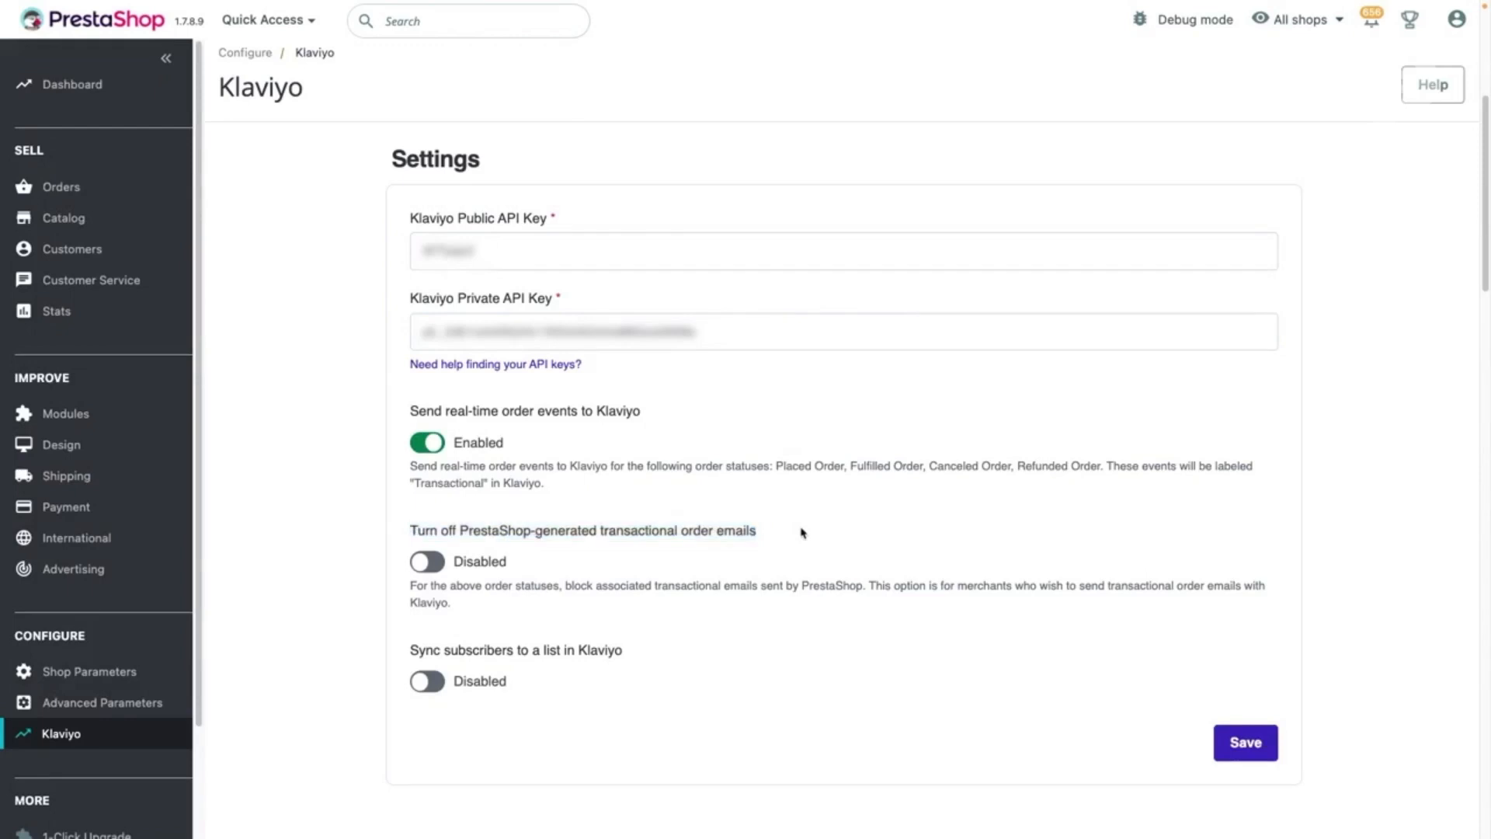
left_click(440, 569)
left_click_drag(564, 586, 866, 588)
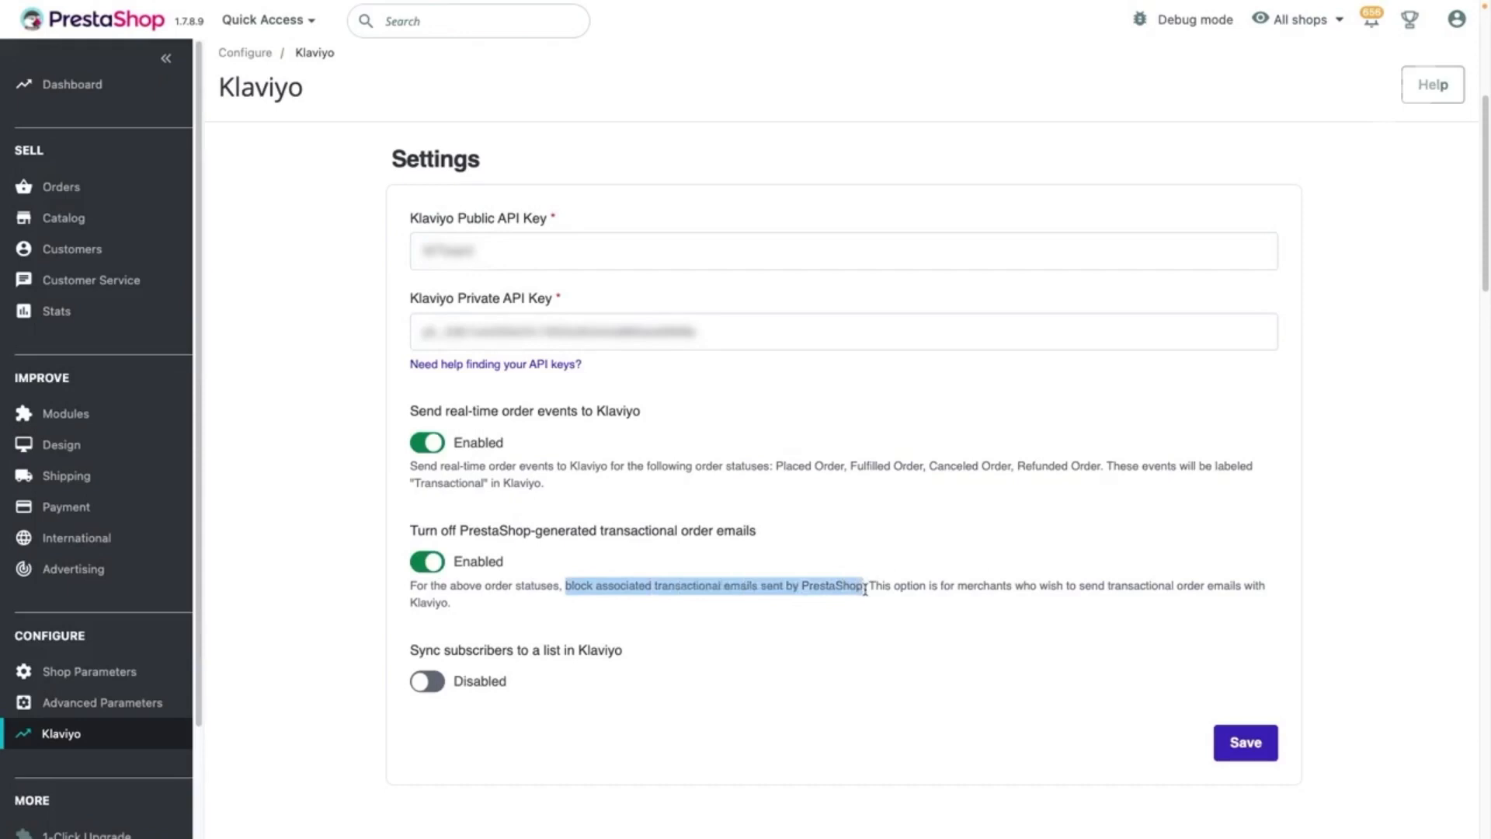
left_click(831, 555)
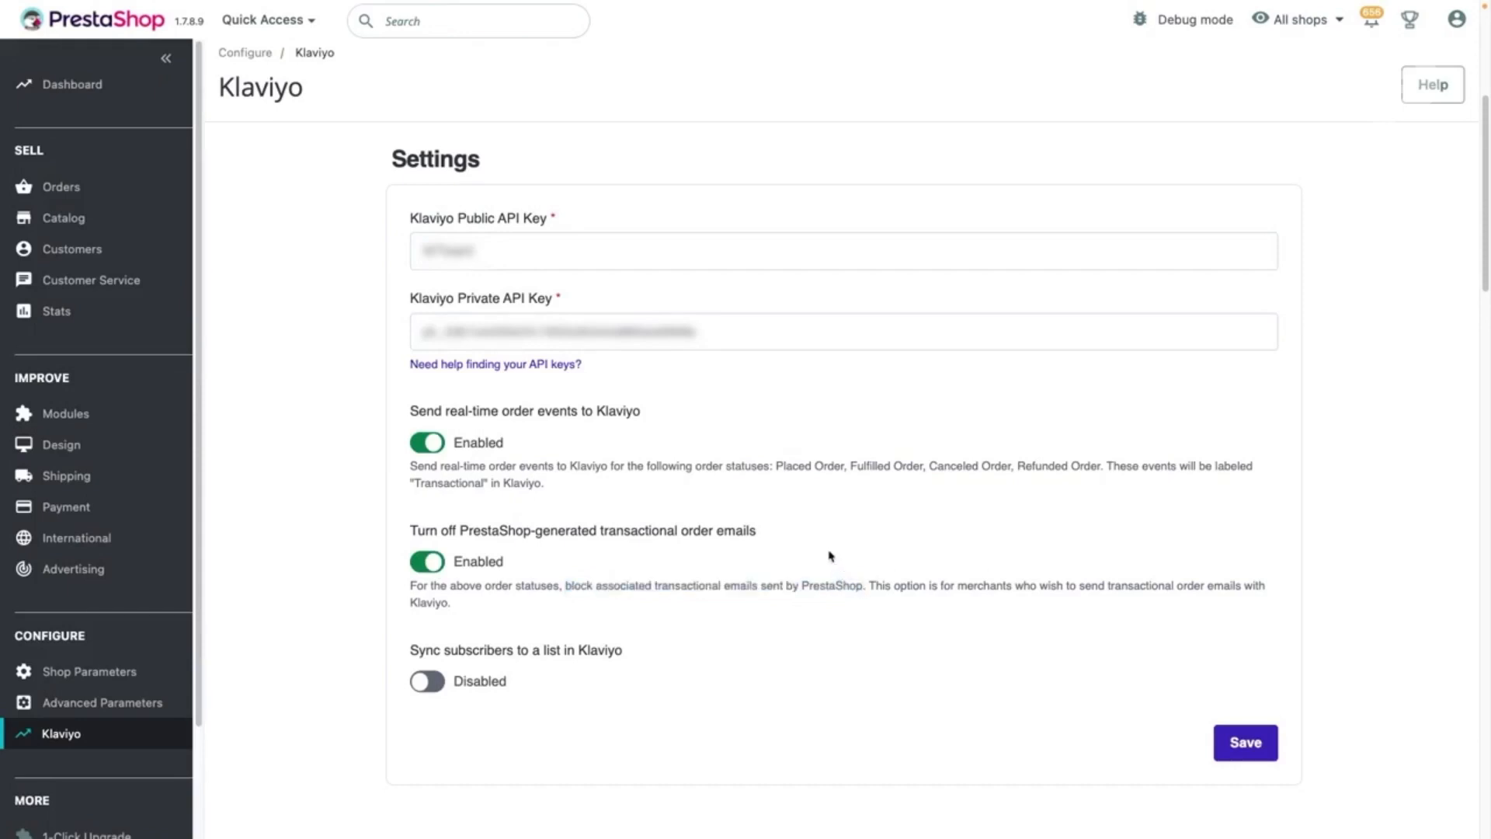
left_click(440, 567)
Enable 'Sync subscribers to a list in Klaviyo' and save the settings.
left_click_drag(623, 650, 410, 653)
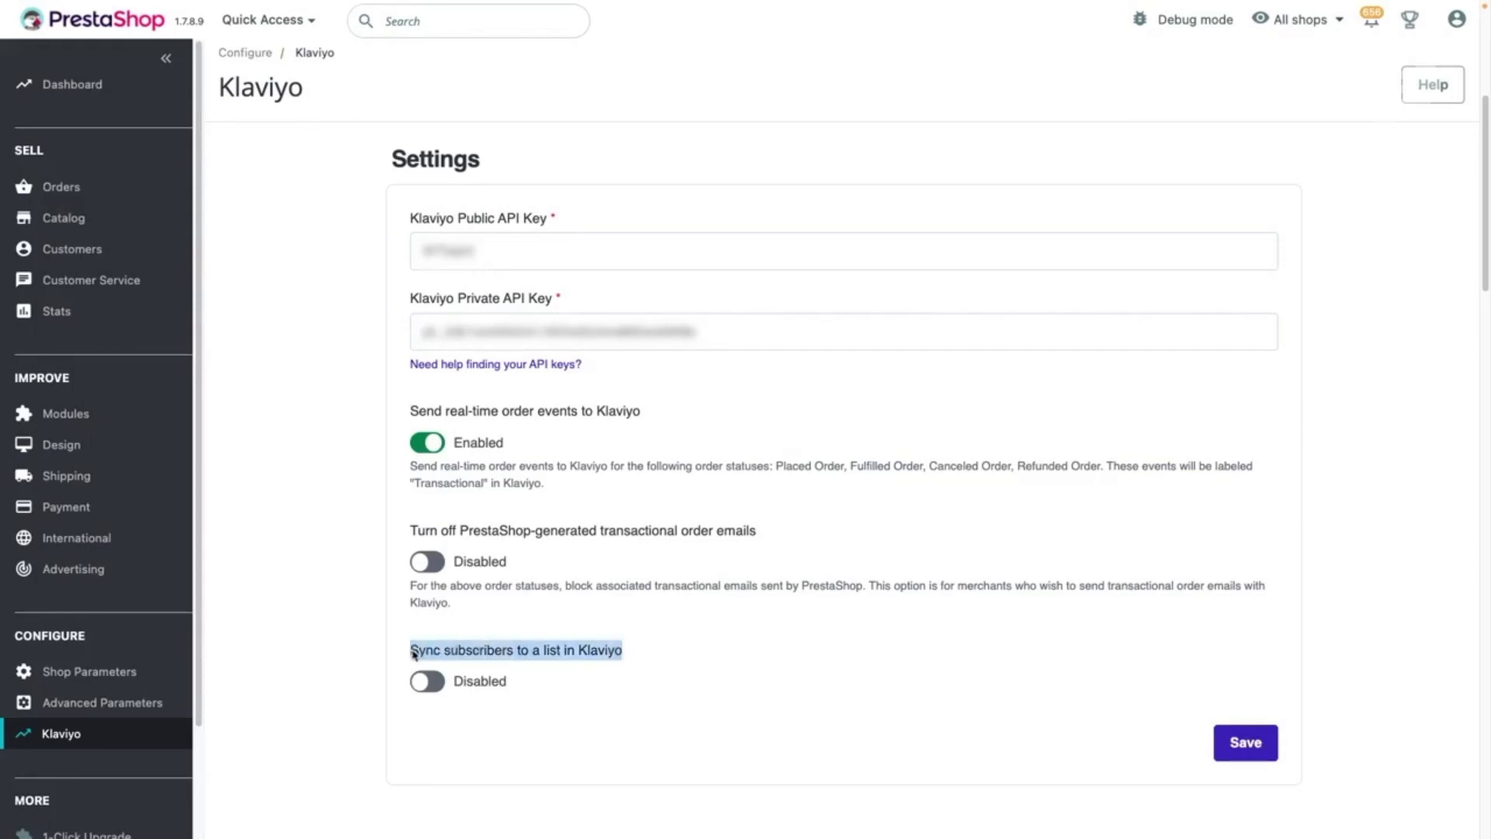
left_click(505, 656)
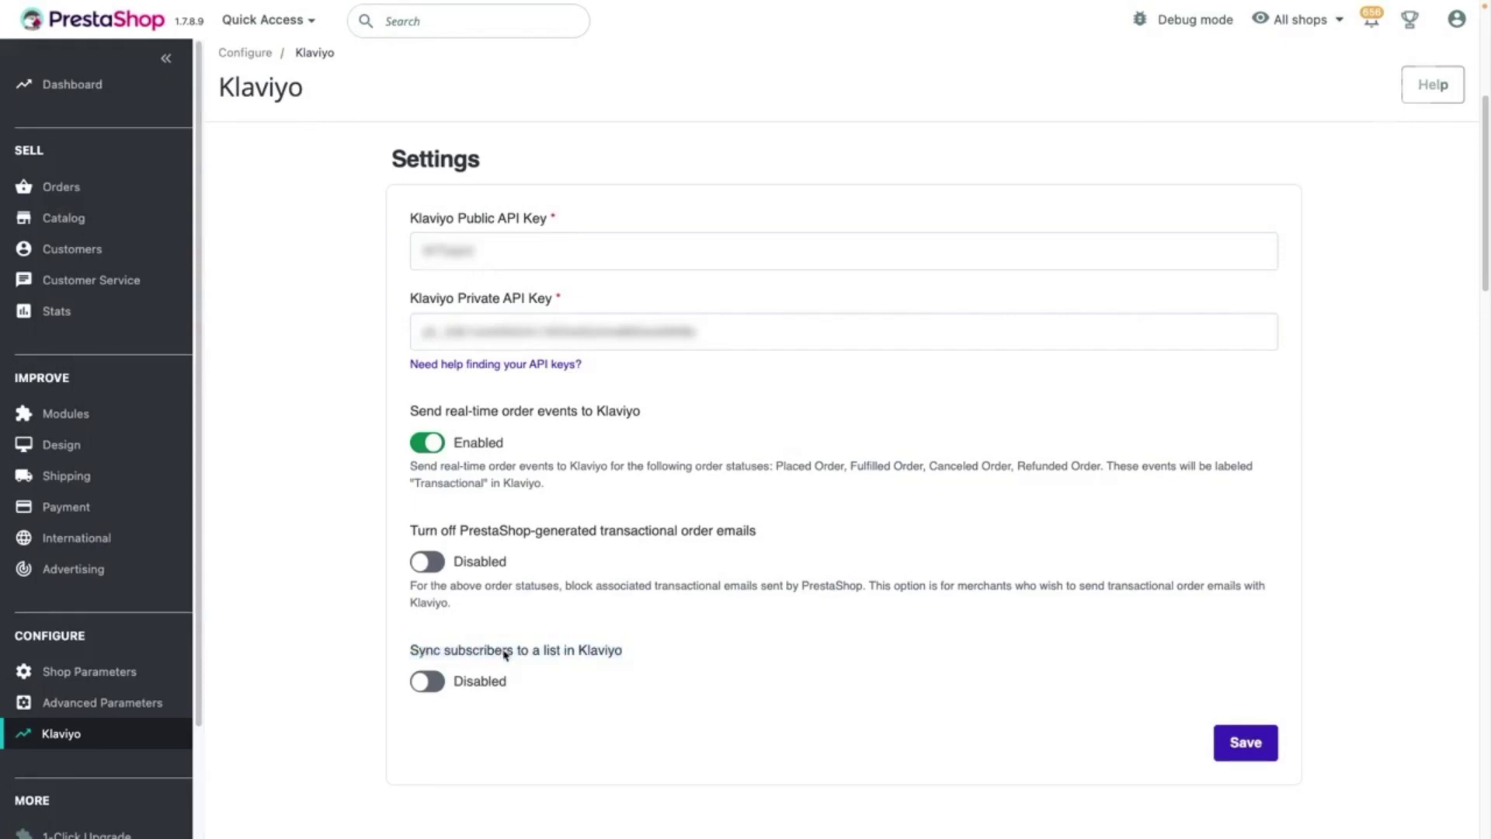
left_click(436, 684)
left_click(1245, 743)
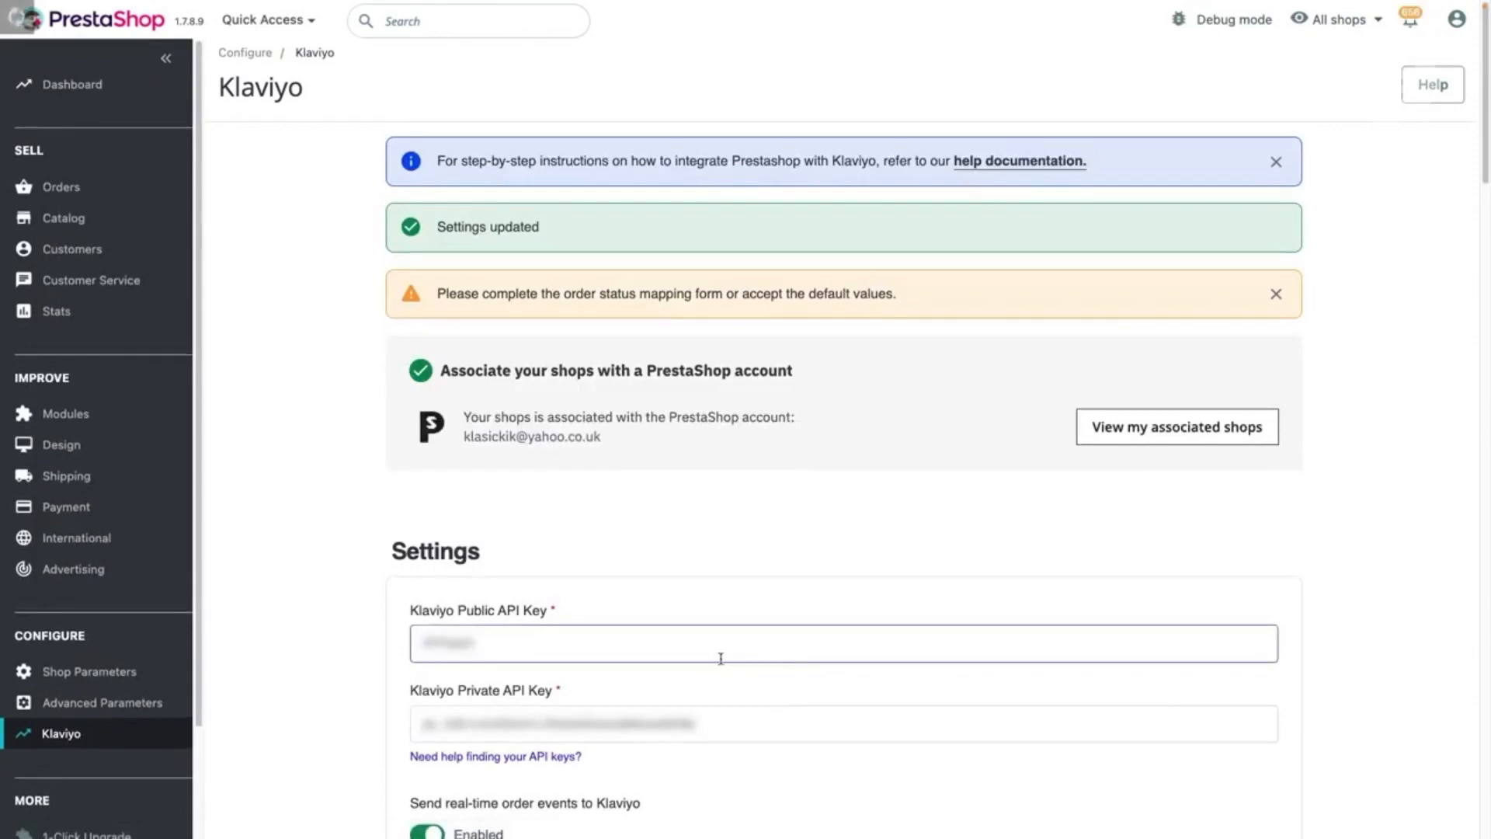
scroll(719, 656, "down", 3)
scroll(721, 663, "down", 3)
scroll(721, 663, "down", 2)
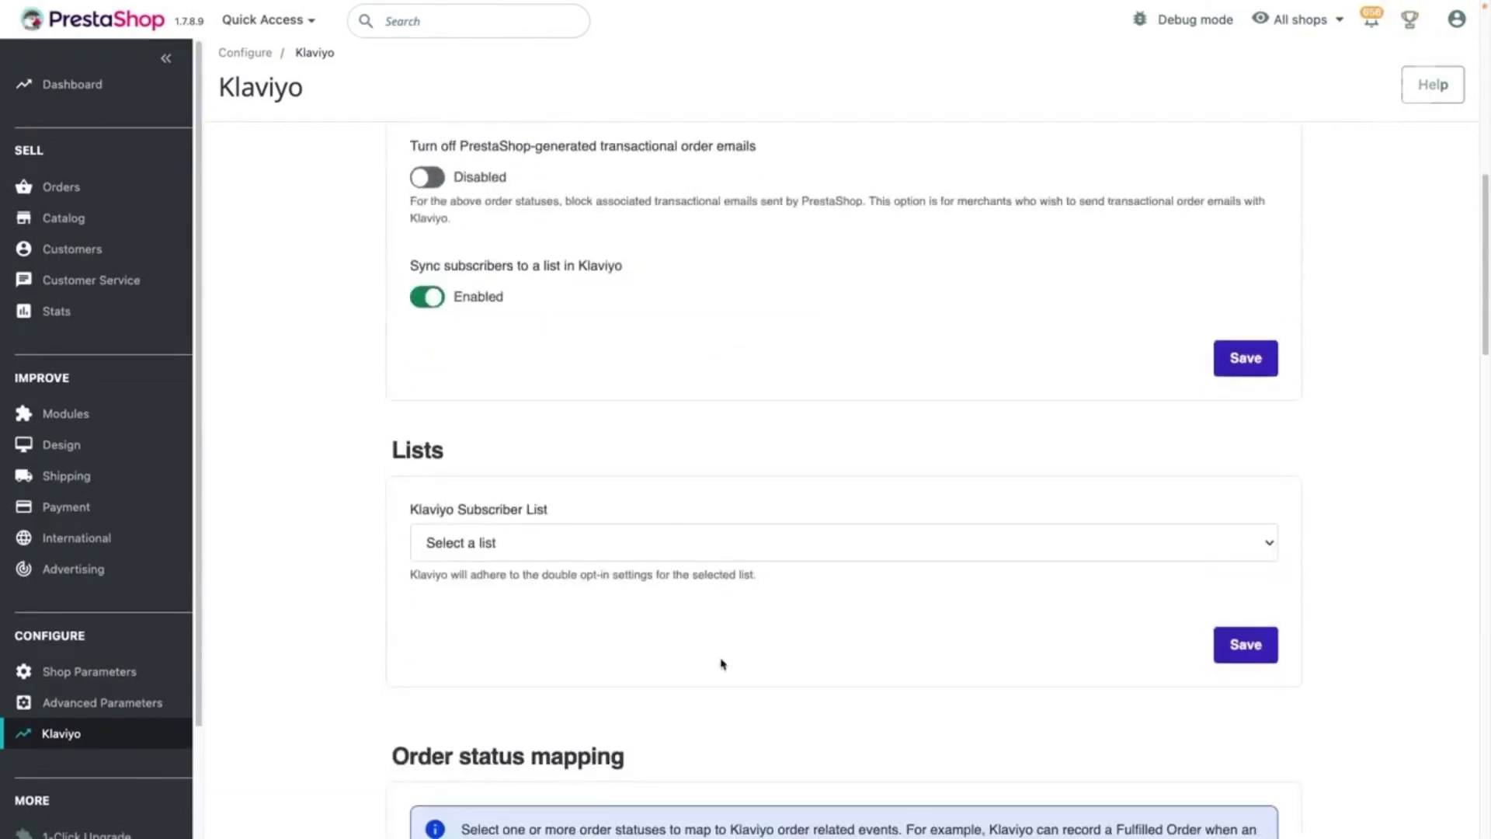
Set the Klaviyo Subscriber List to Newsletter and save the Lists section.
left_click_drag(411, 509, 560, 521)
left_click(551, 547)
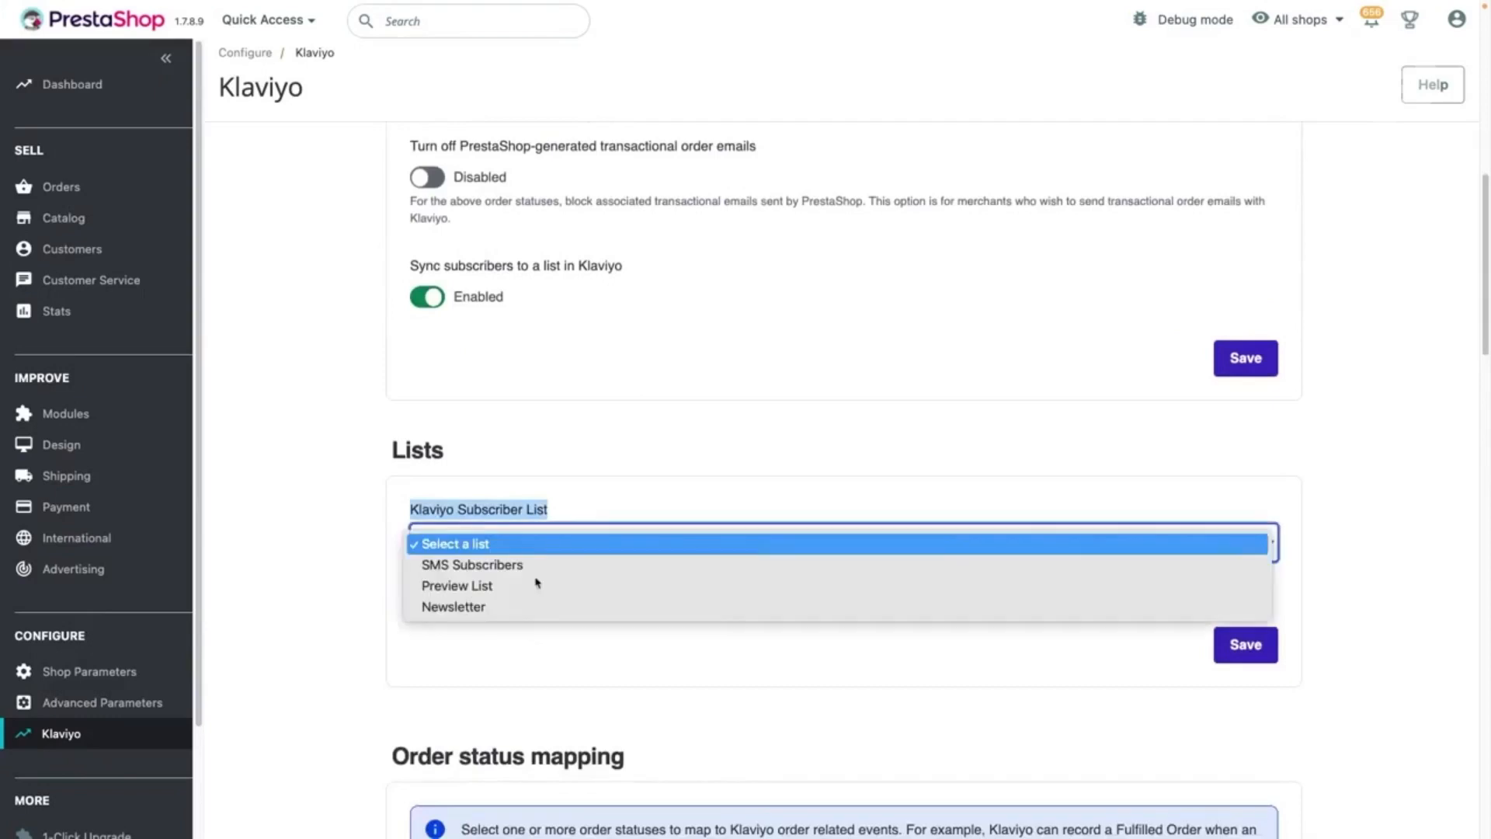
left_click(524, 607)
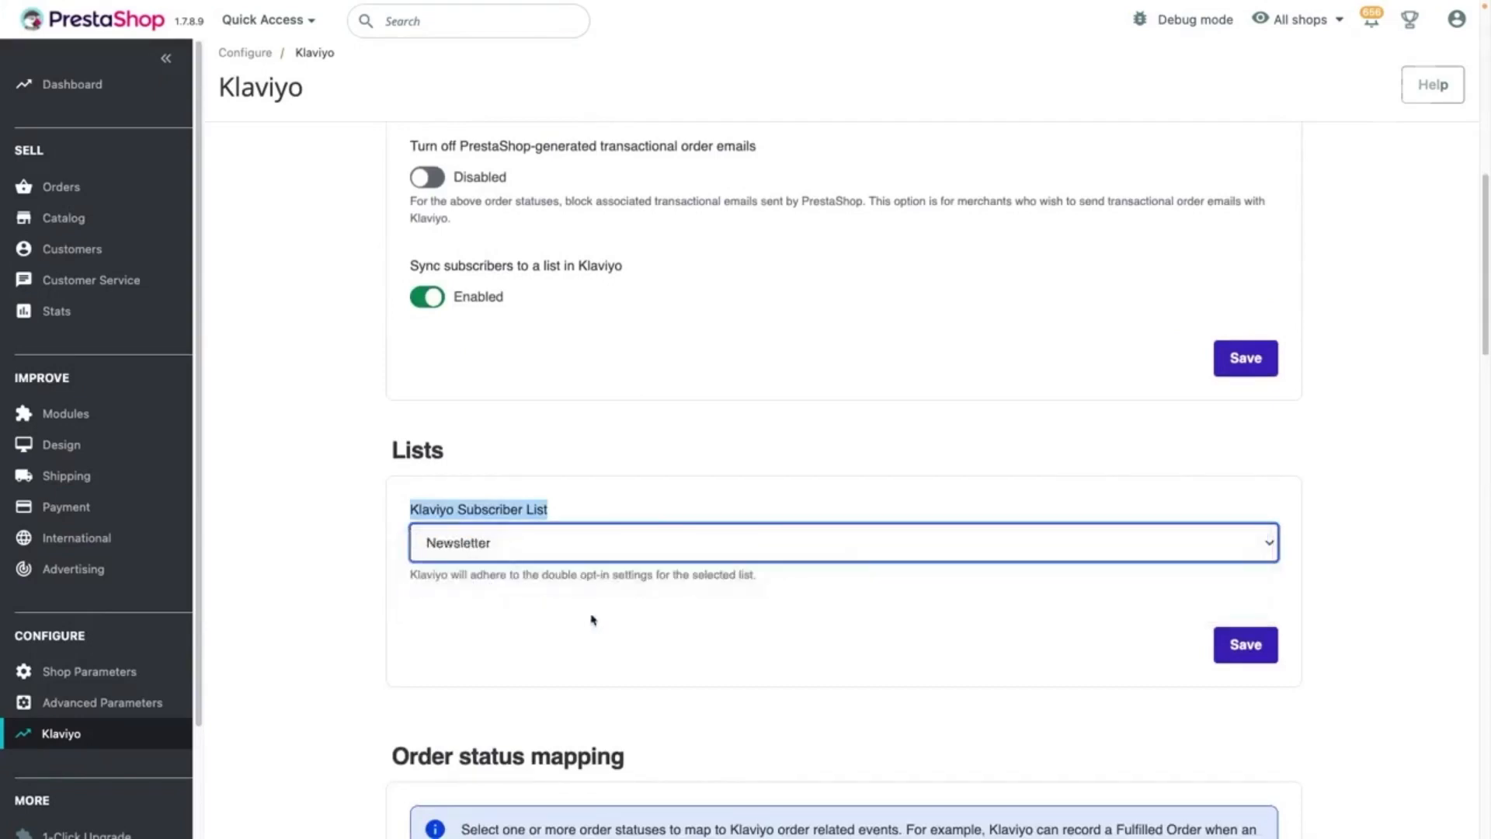
left_click(1259, 643)
left_click(1259, 643)
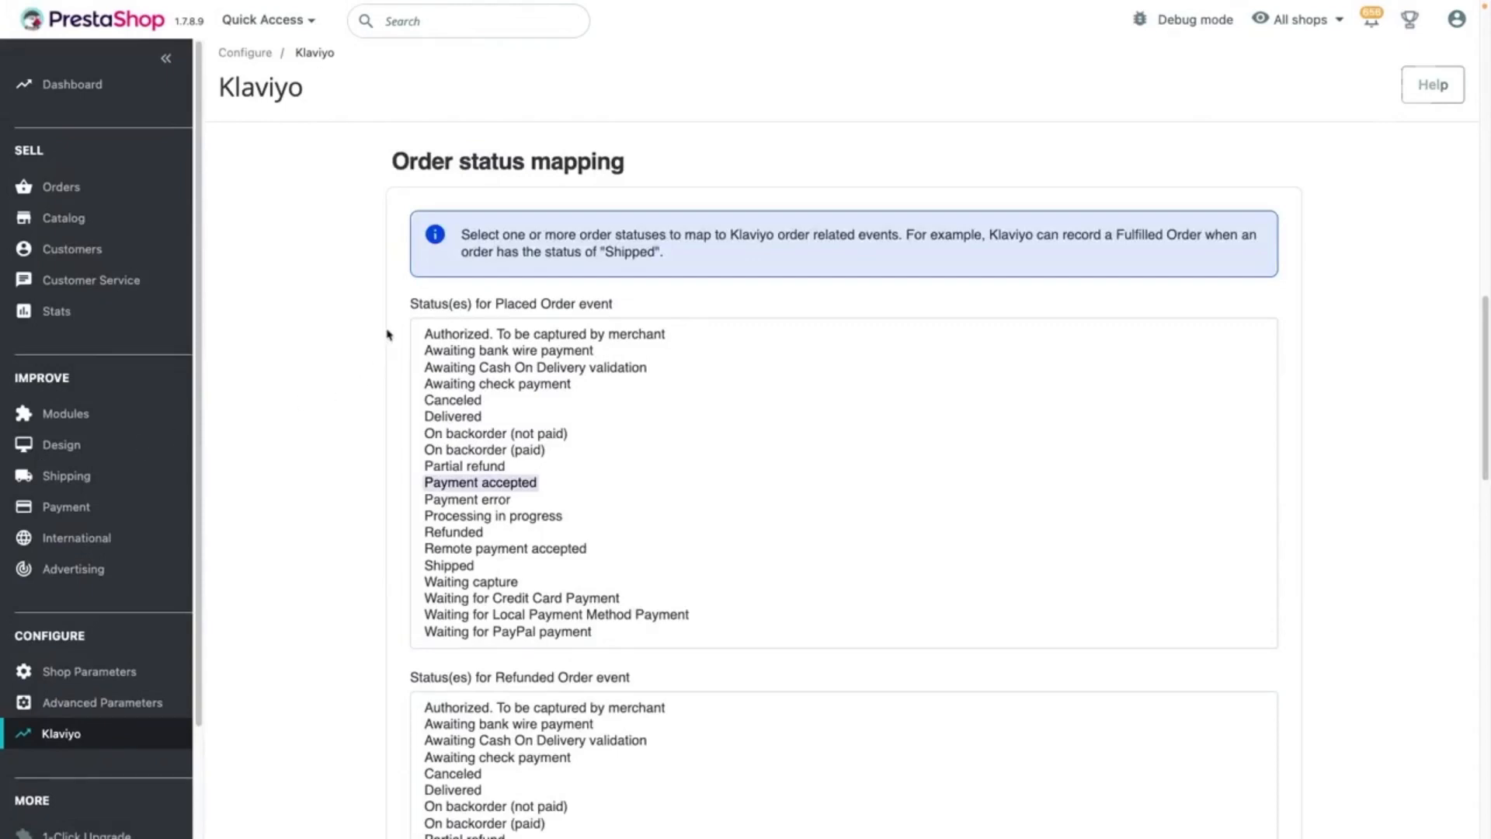
scroll(388, 334, "down", 1)
scroll(387, 334, "down", 1)
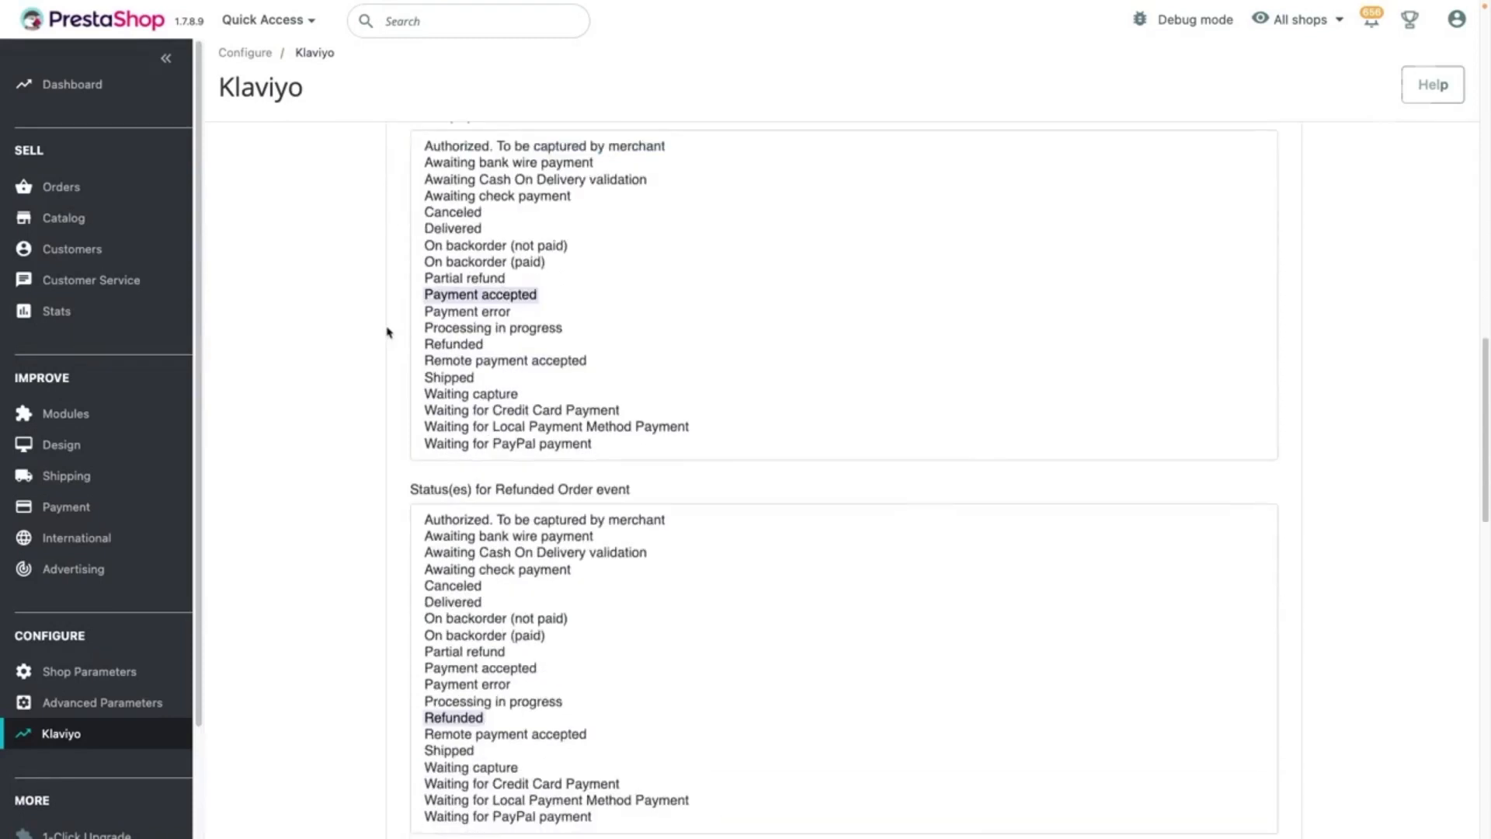
scroll(387, 334, "down", 1)
scroll(388, 333, "down", 1)
scroll(388, 334, "down", 1)
scroll(388, 333, "down", 2)
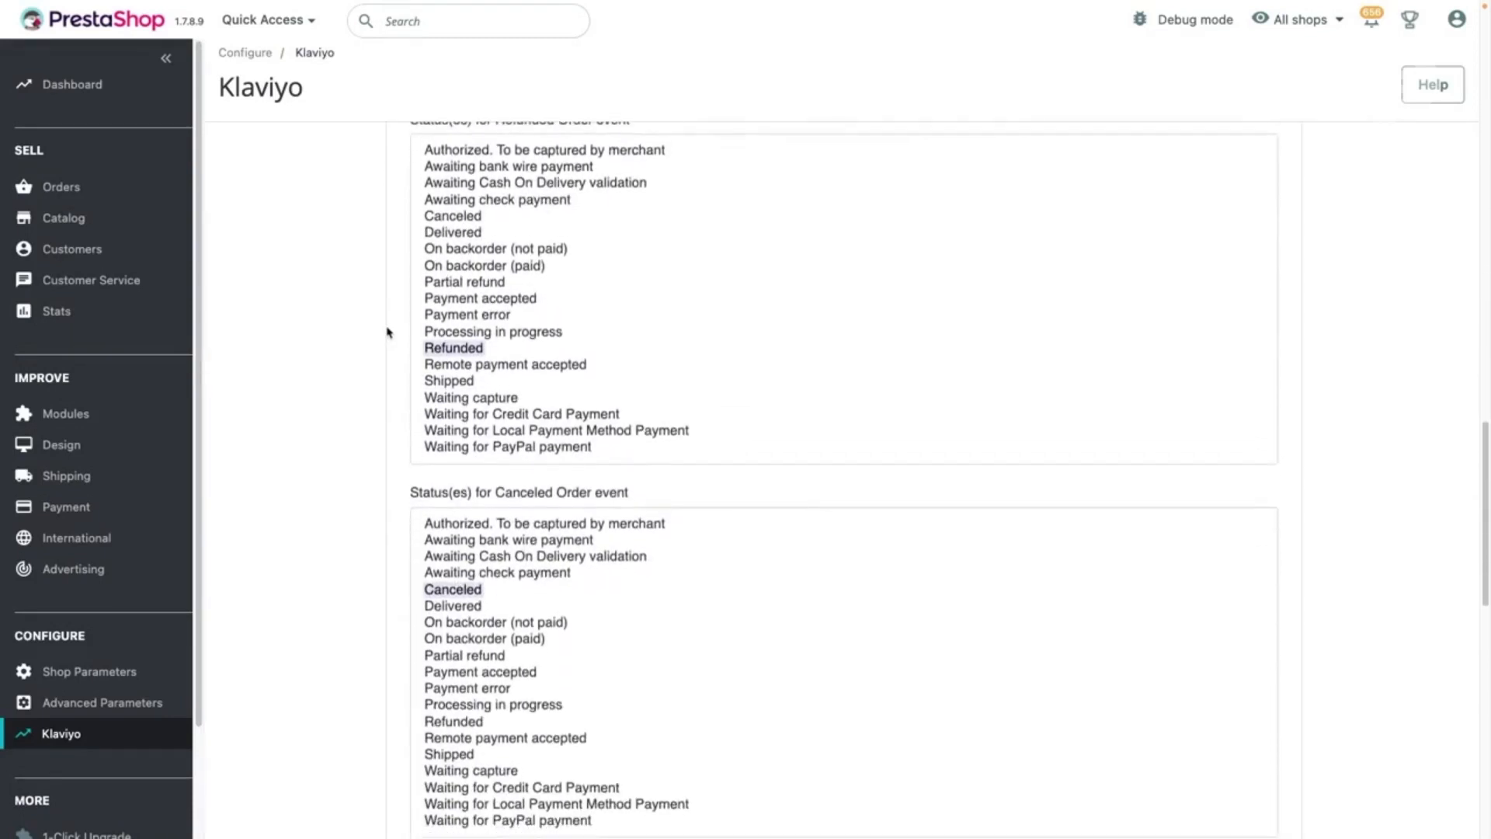
scroll(387, 334, "down", 1)
scroll(388, 334, "down", 1)
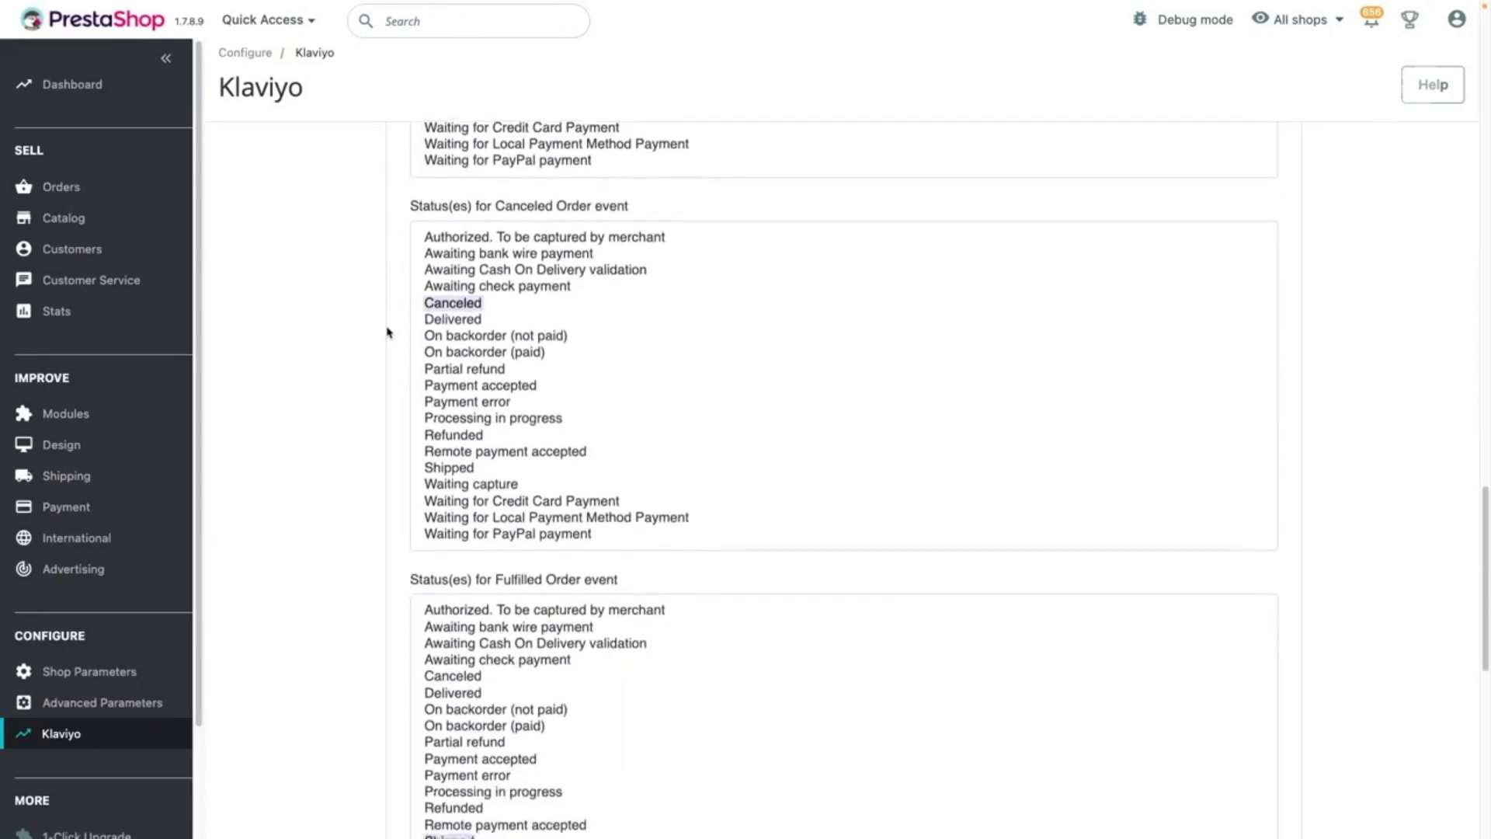
scroll(387, 333, "down", 1)
scroll(387, 334, "down", 1)
scroll(387, 334, "down", 1)
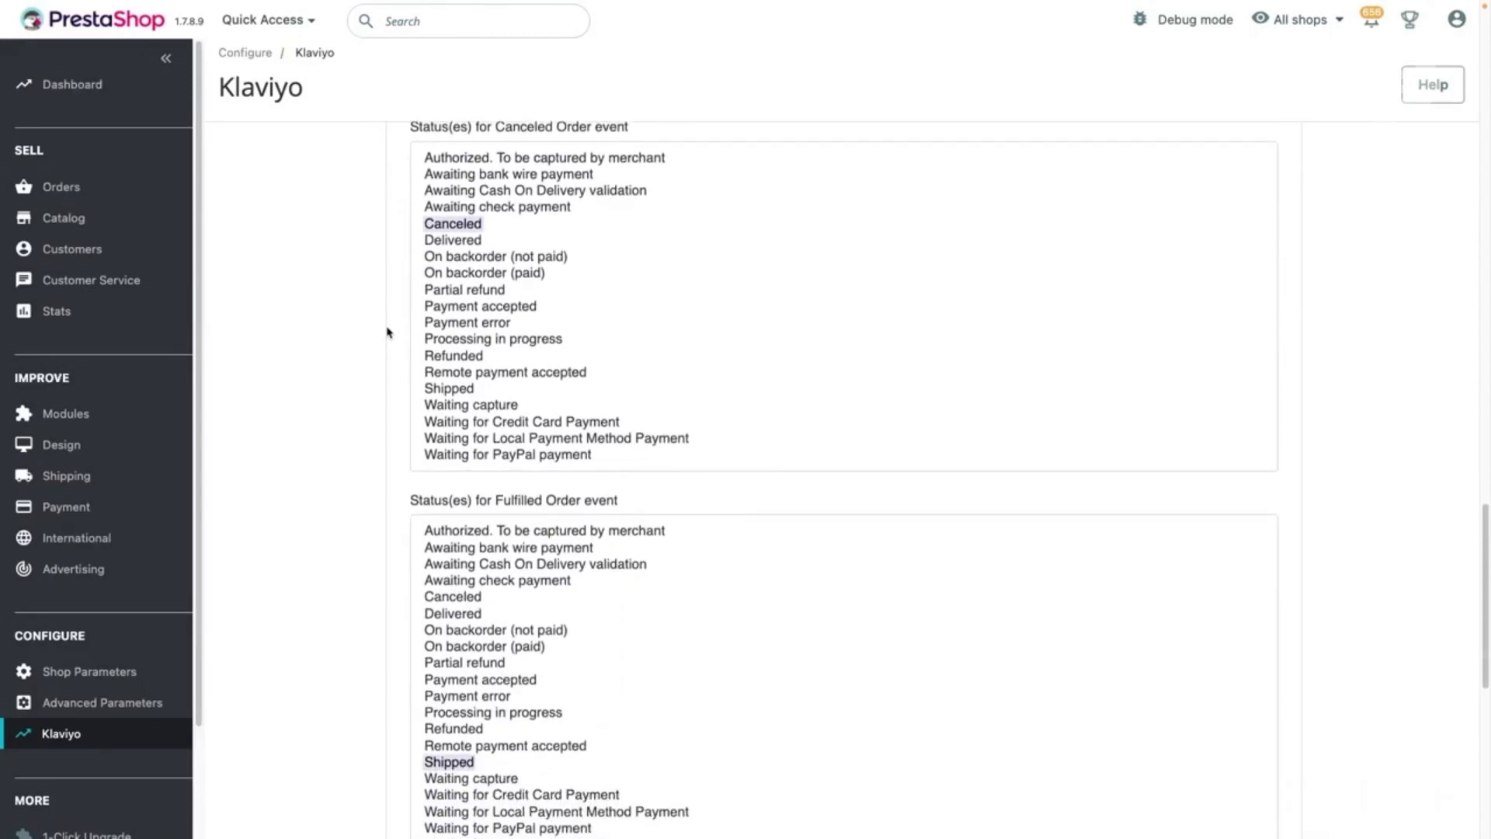
scroll(387, 334, "down", 1)
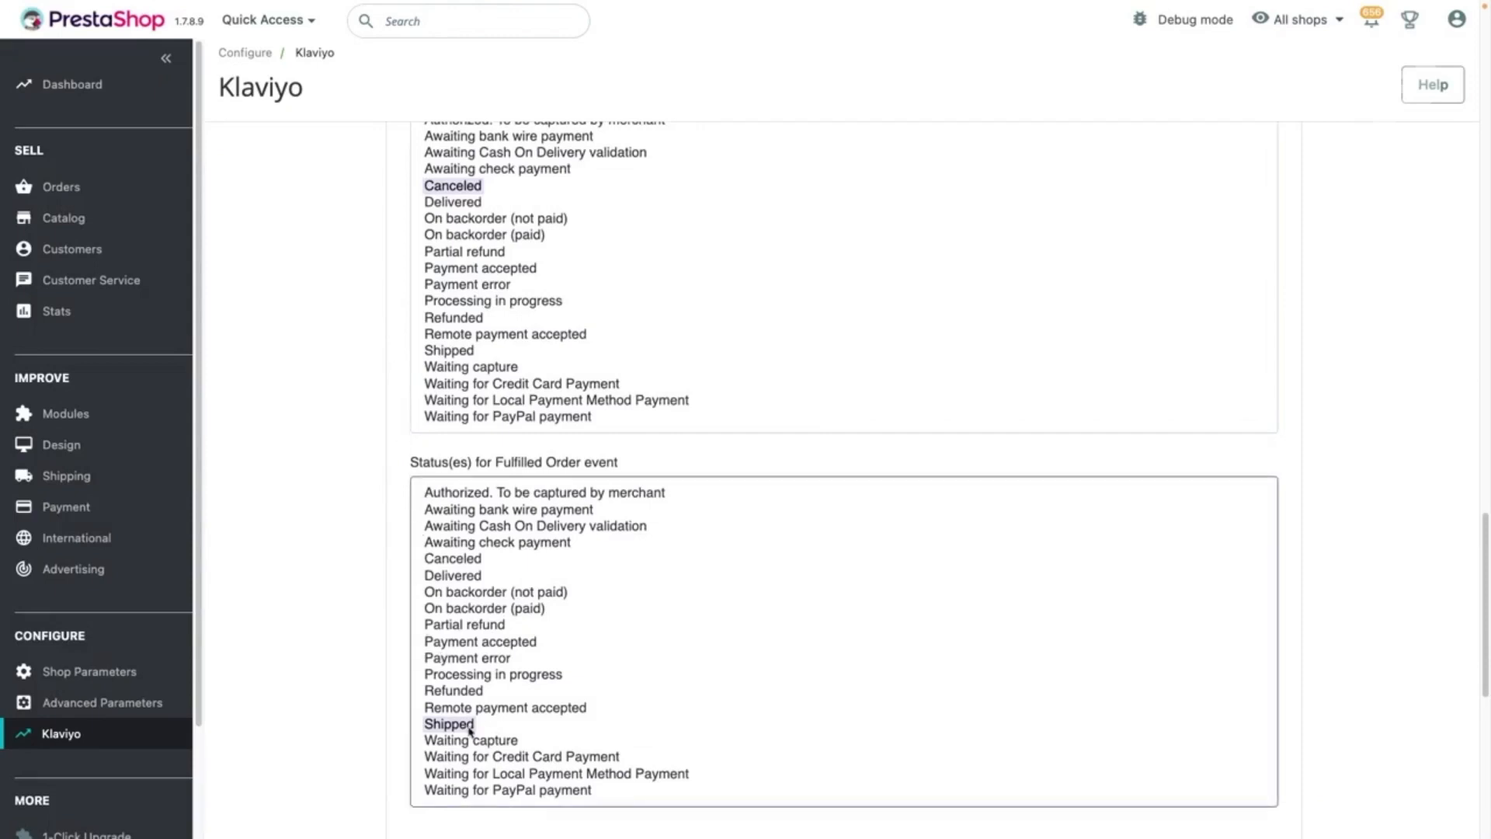
Adjust the Fulfilled Order status list, toggling Canceled and extra statuses.
left_click(466, 561, "ctrl")
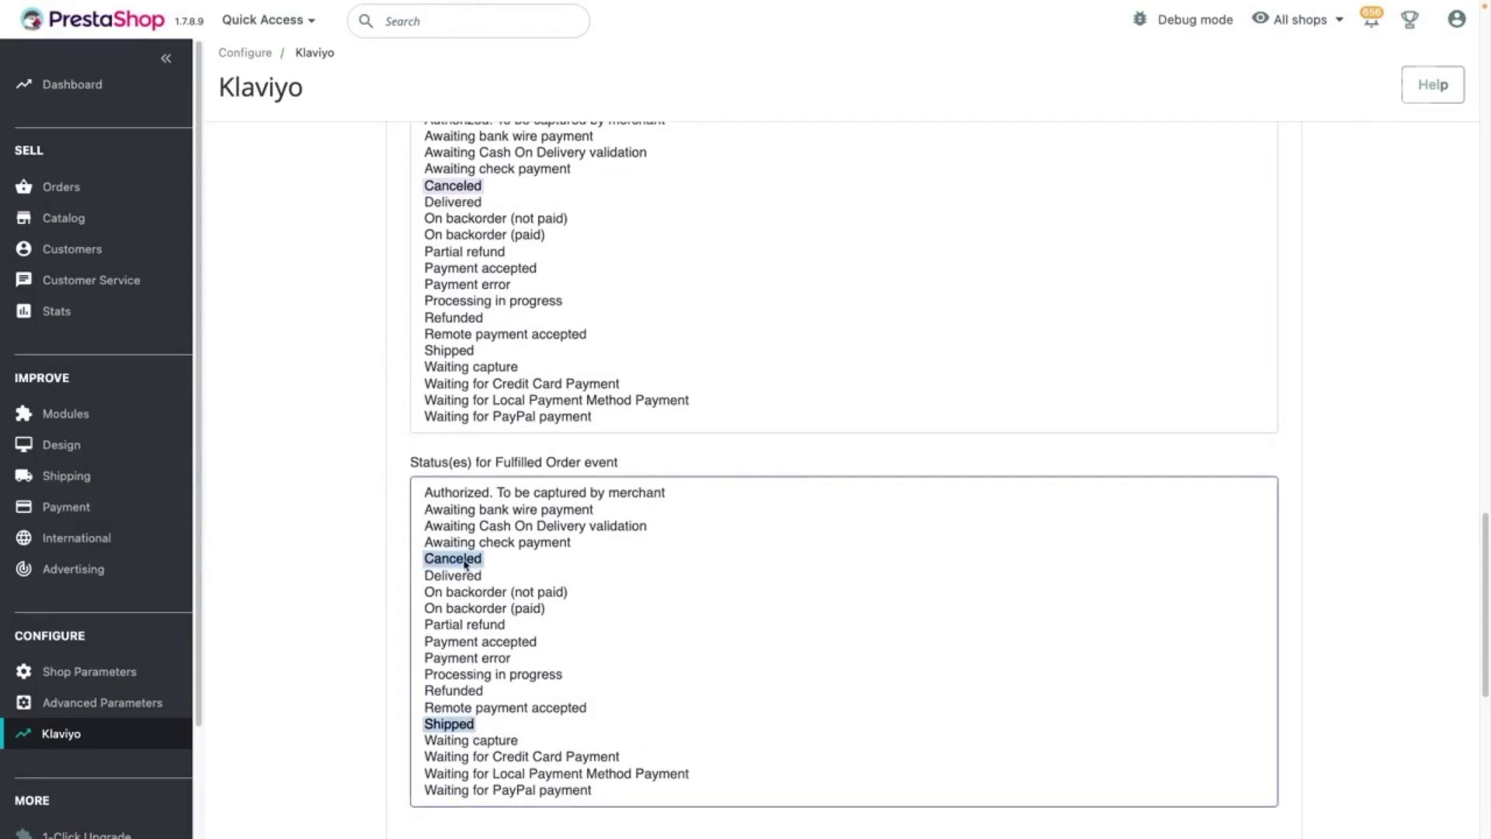
left_click(466, 577, "ctrl")
left_click(470, 609, "ctrl")
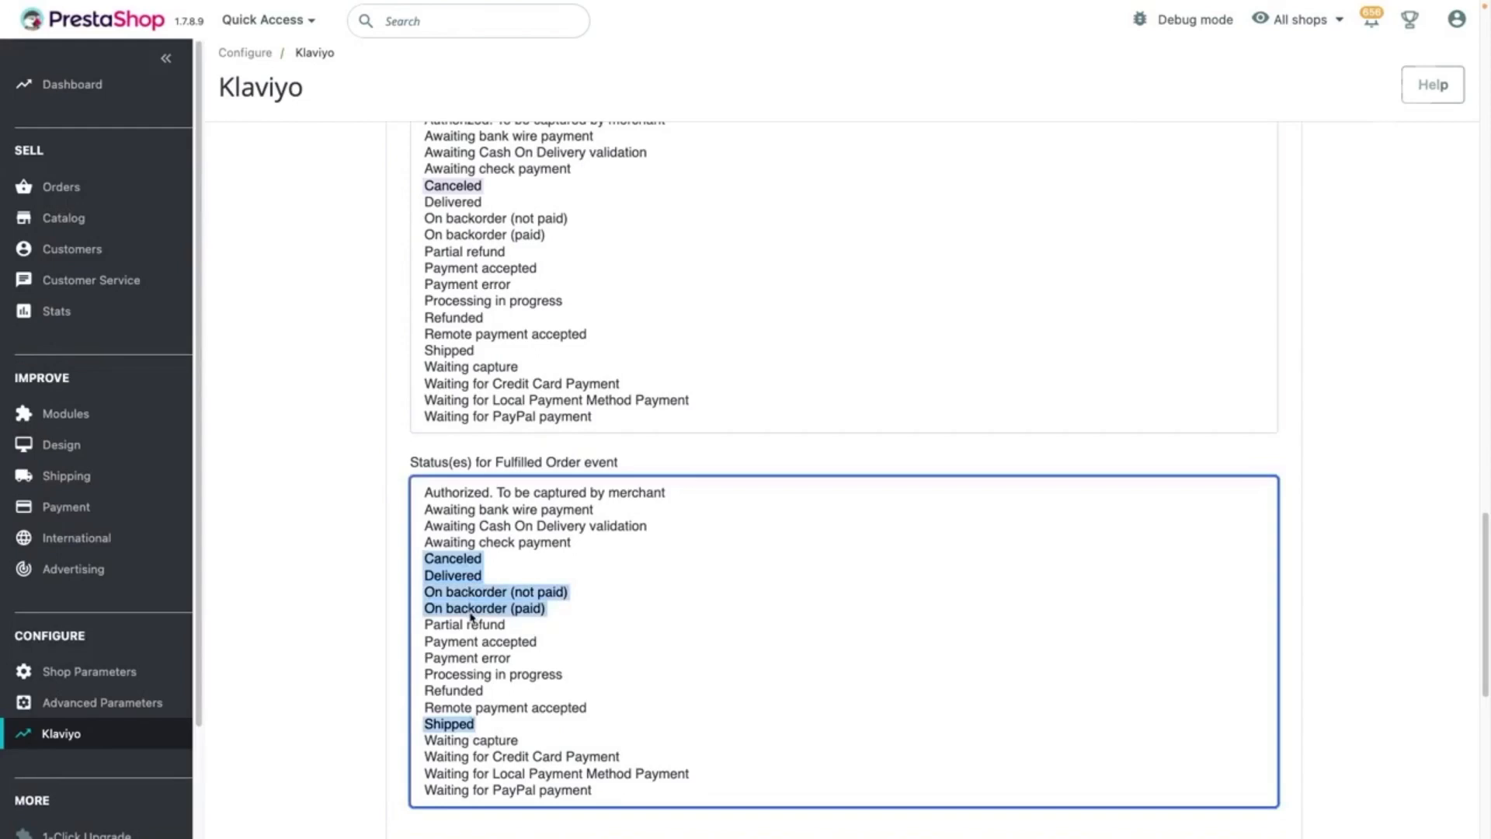
left_click(471, 593, "ctrl")
left_click(470, 561, "ctrl")
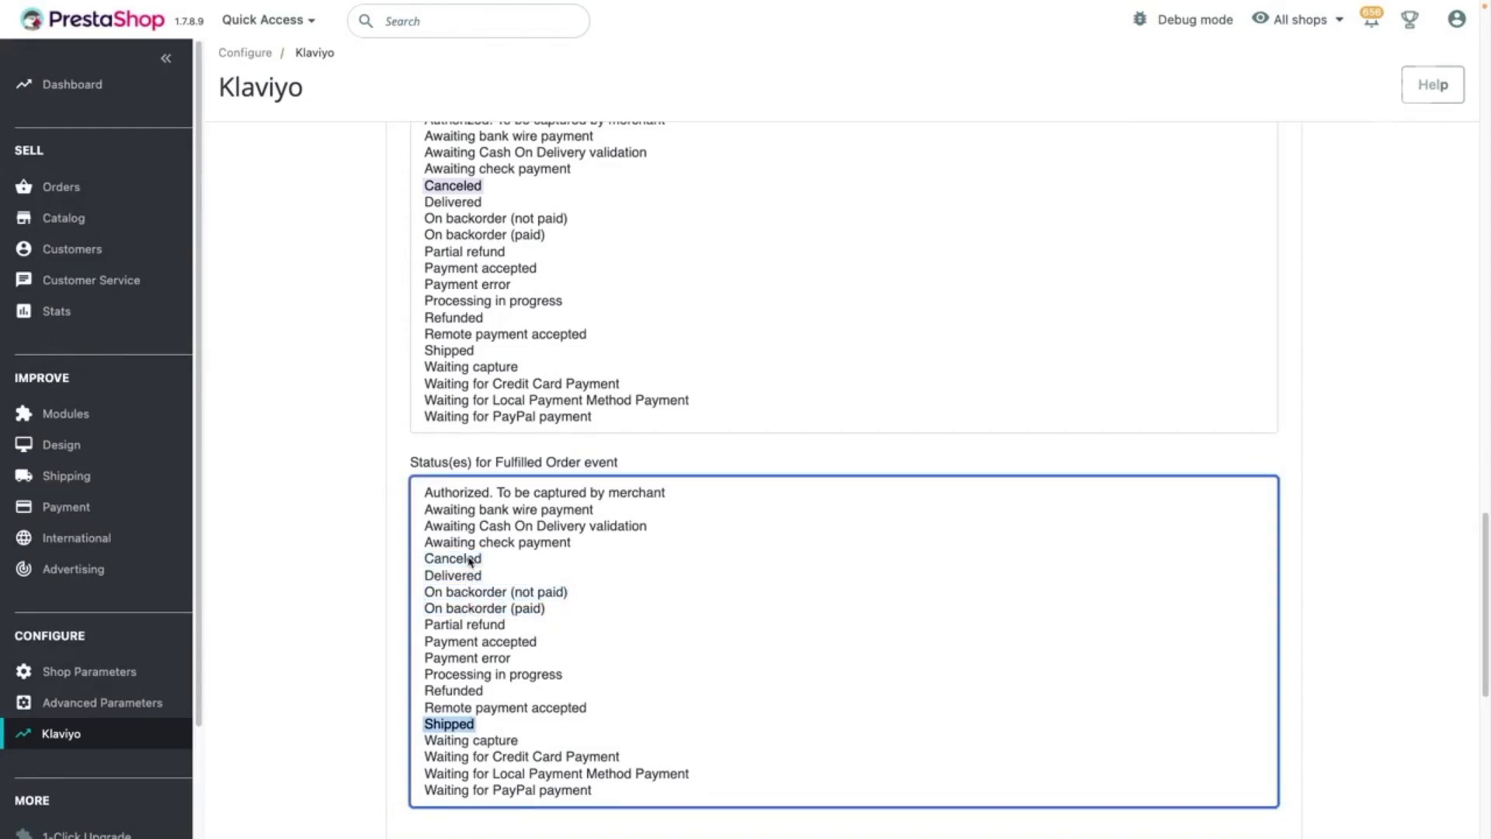
left_click(470, 561, "ctrl")
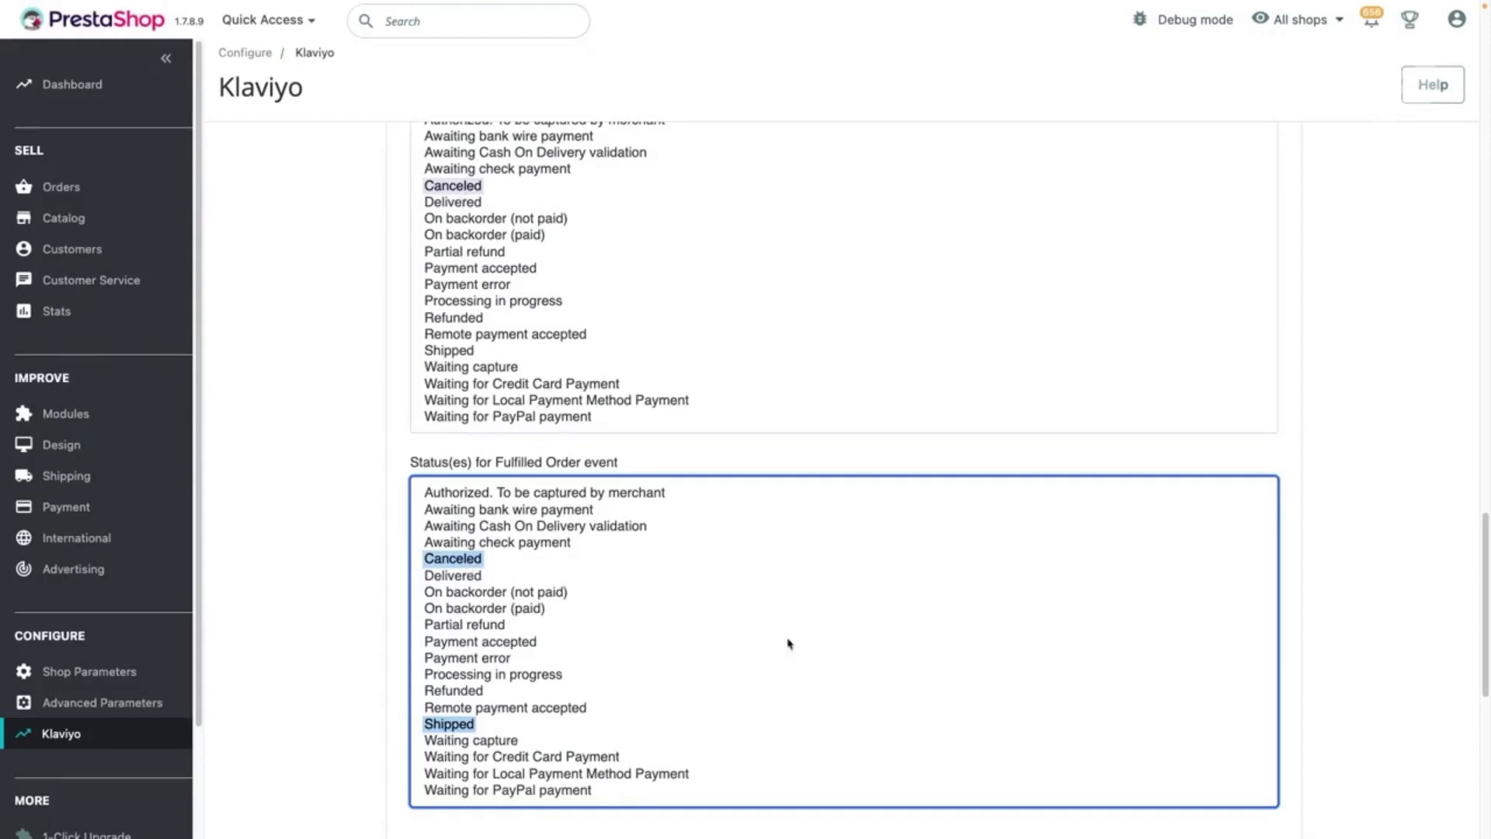
scroll(1178, 676, "down", 2)
Save the order status mapping, keeping only Shipped for Fulfilled Order after the duplicate error.
left_click(1262, 741)
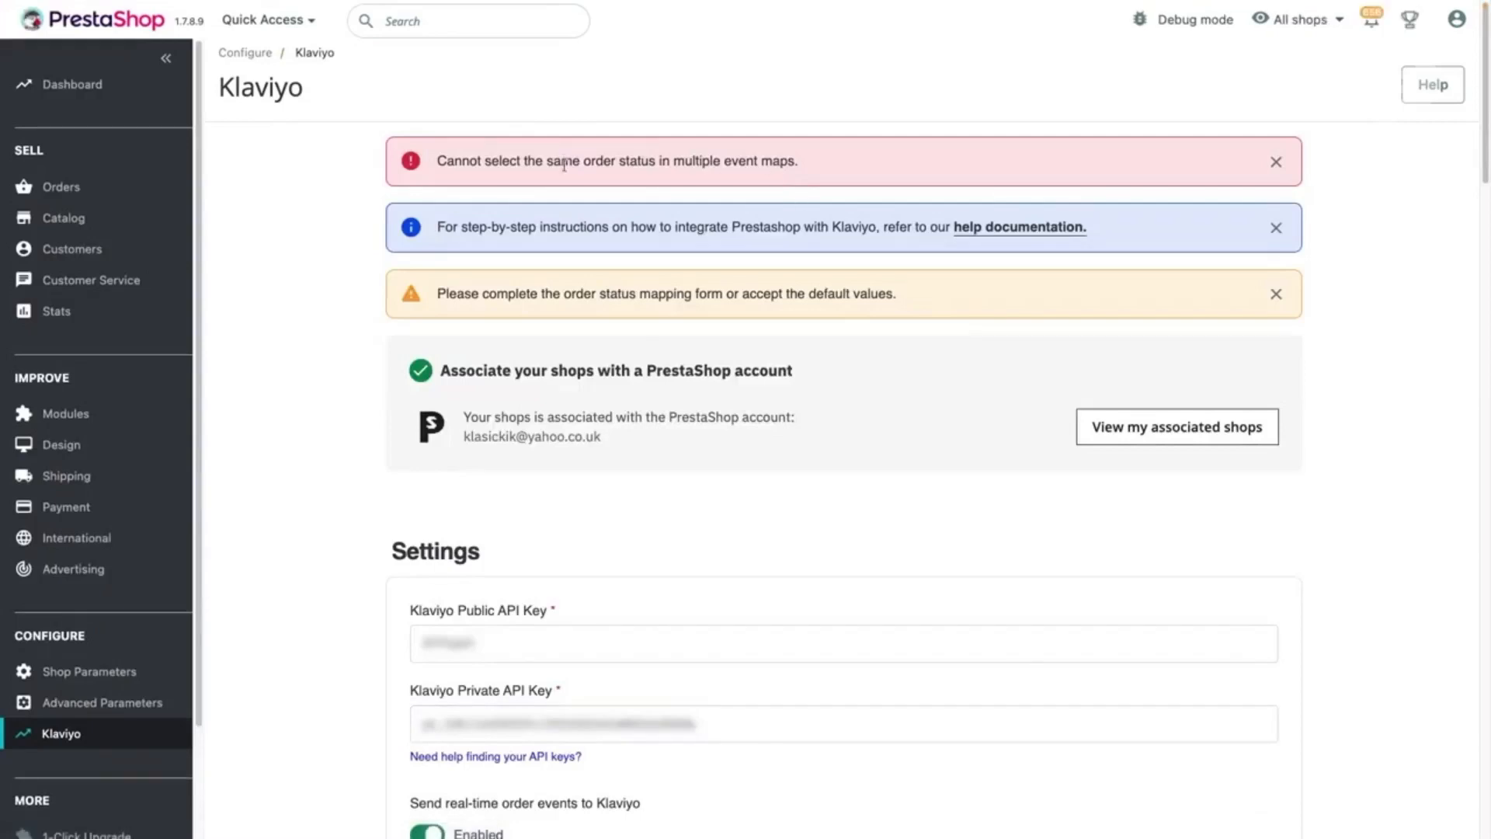
scroll(851, 497, "down", 15)
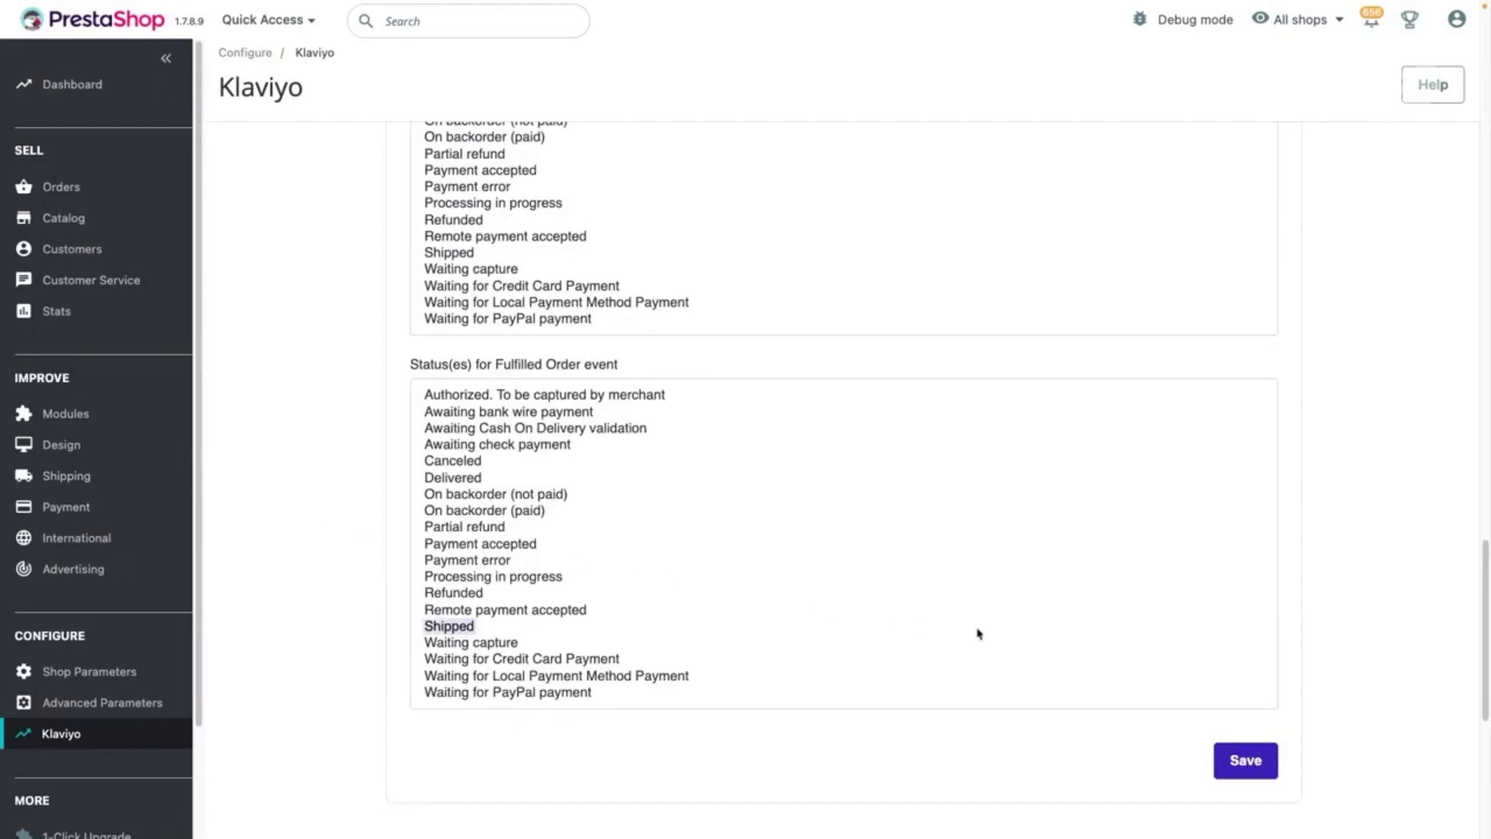
left_click(1256, 765)
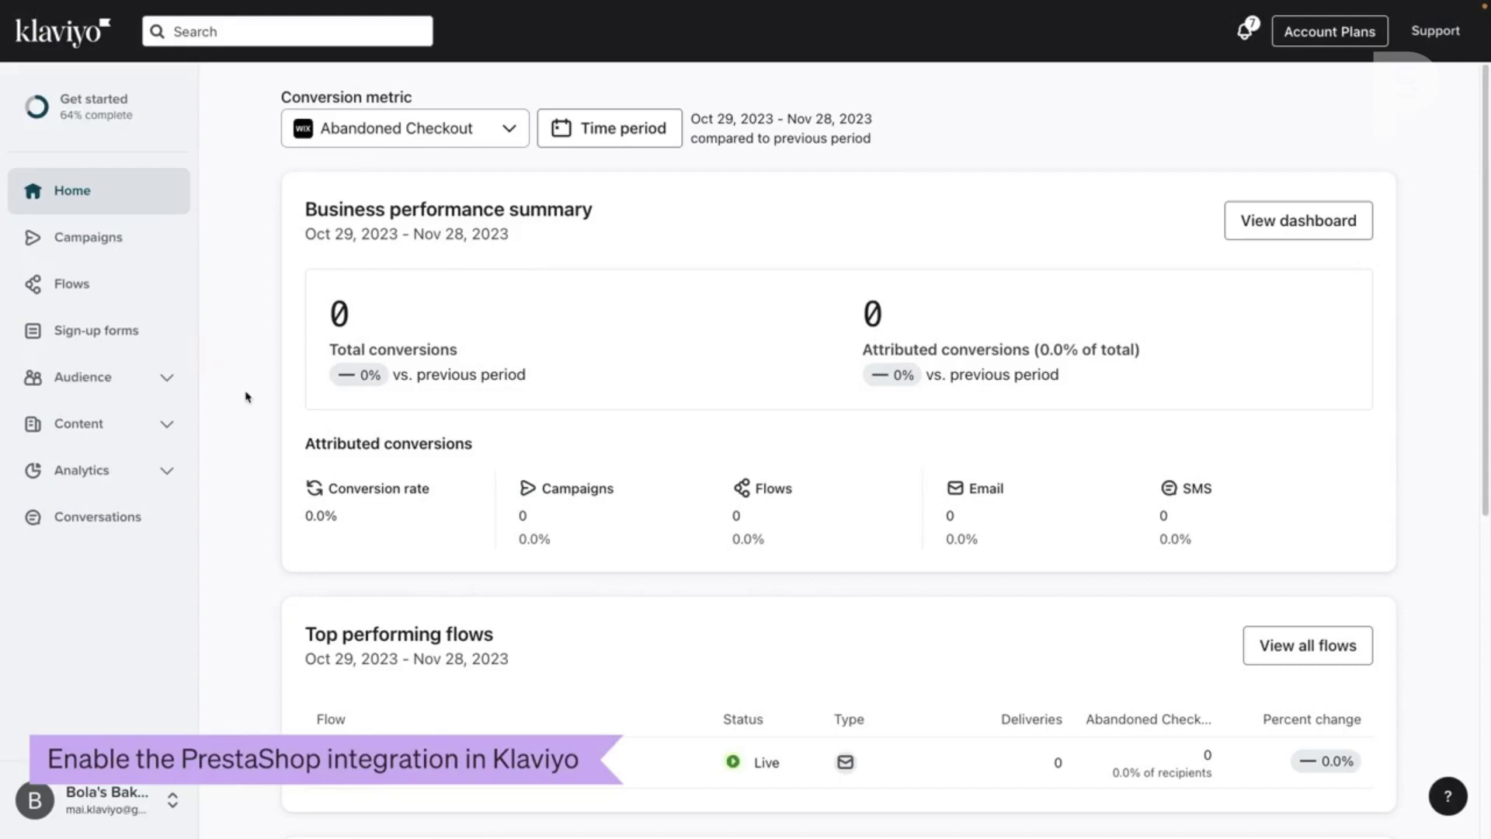
Go to Integrations from the account menu and start adding a new integration.
left_click(103, 802)
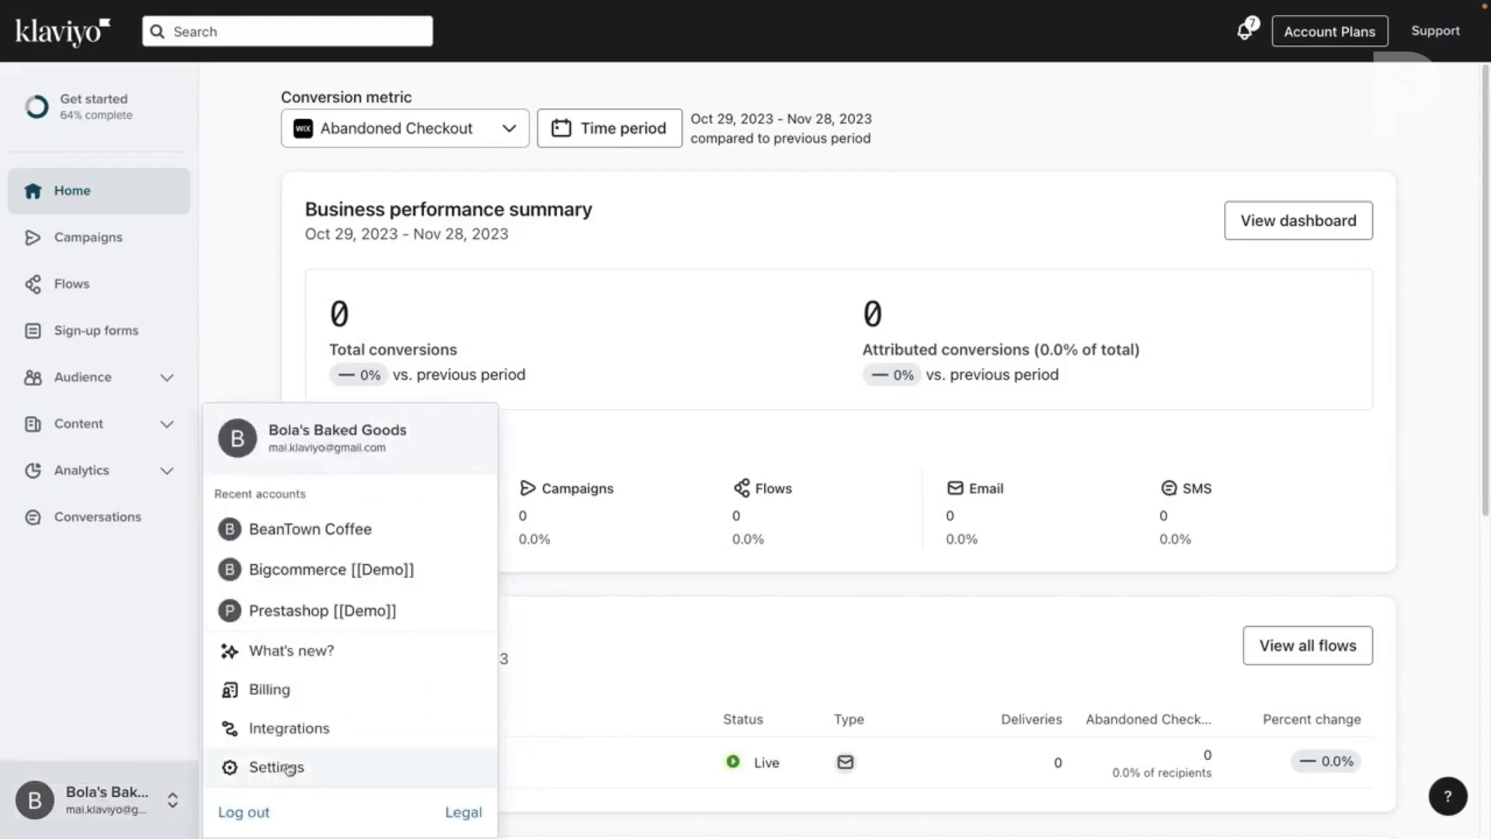
left_click(284, 740)
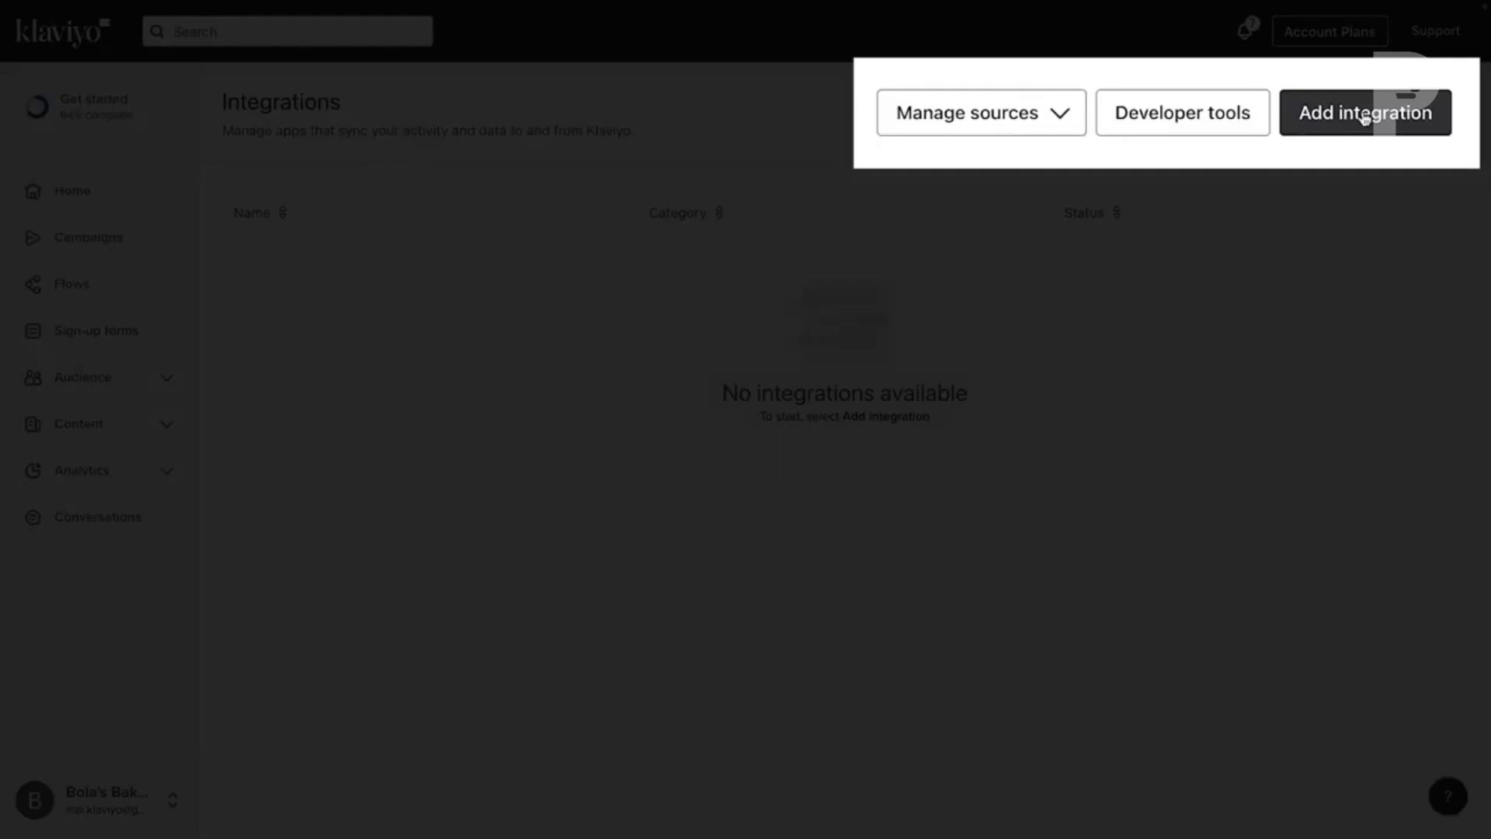
left_click(1346, 128)
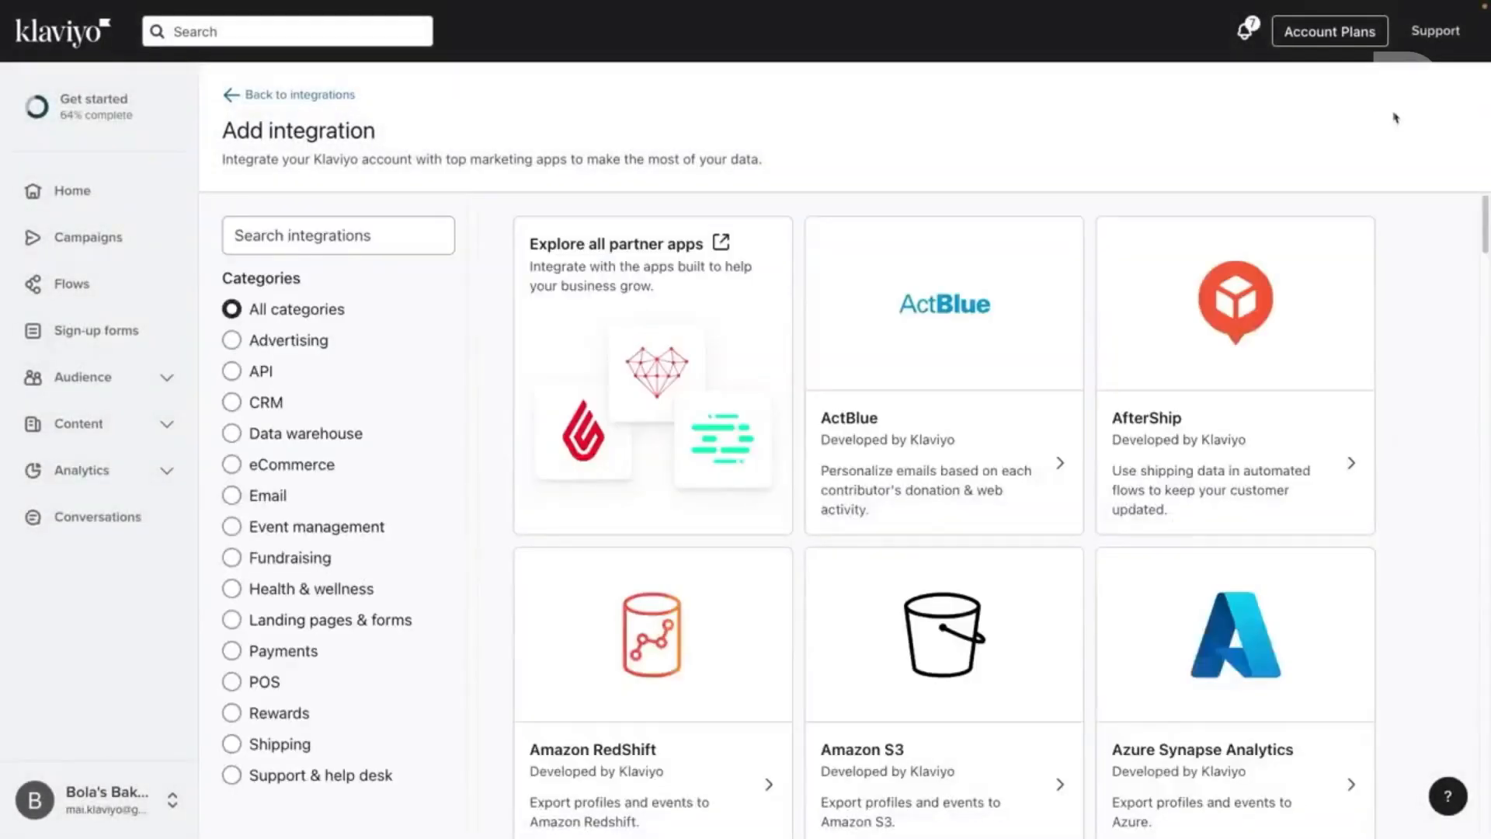
Find PrestaShop in the integration catalogue and begin connecting to it.
left_click(287, 236)
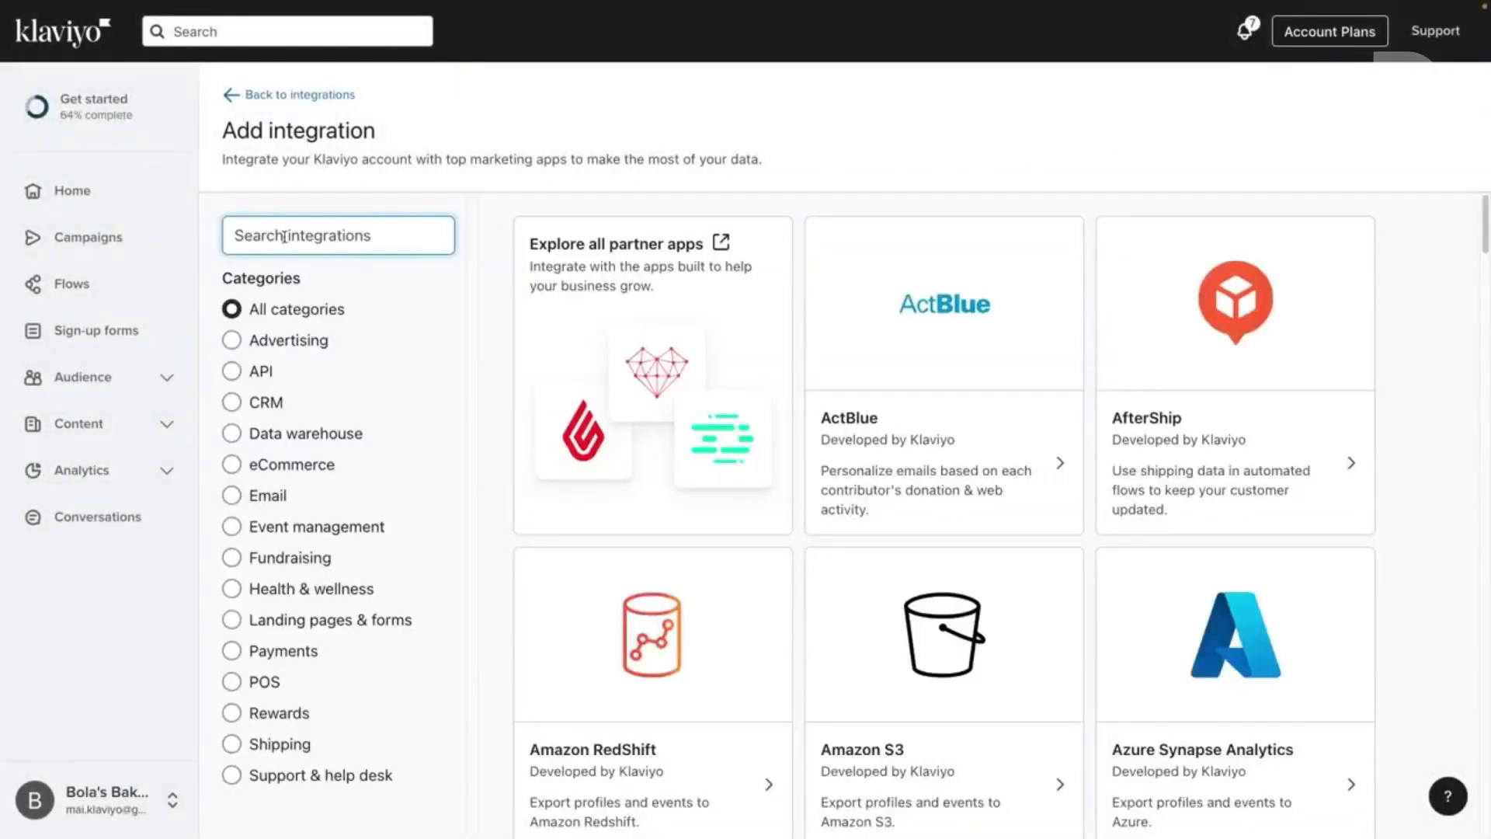
type("prestashop")
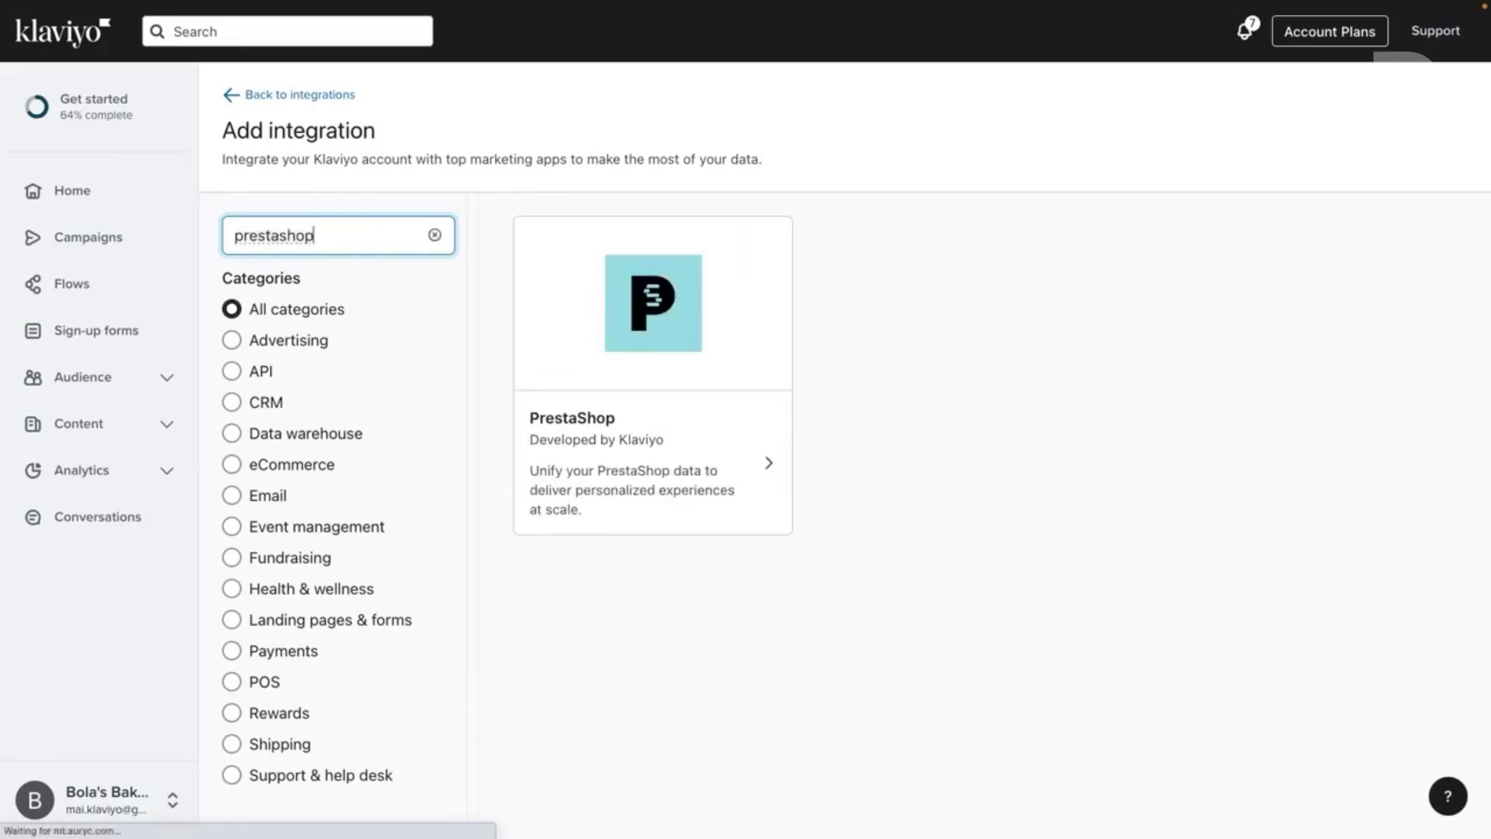
left_click(669, 316)
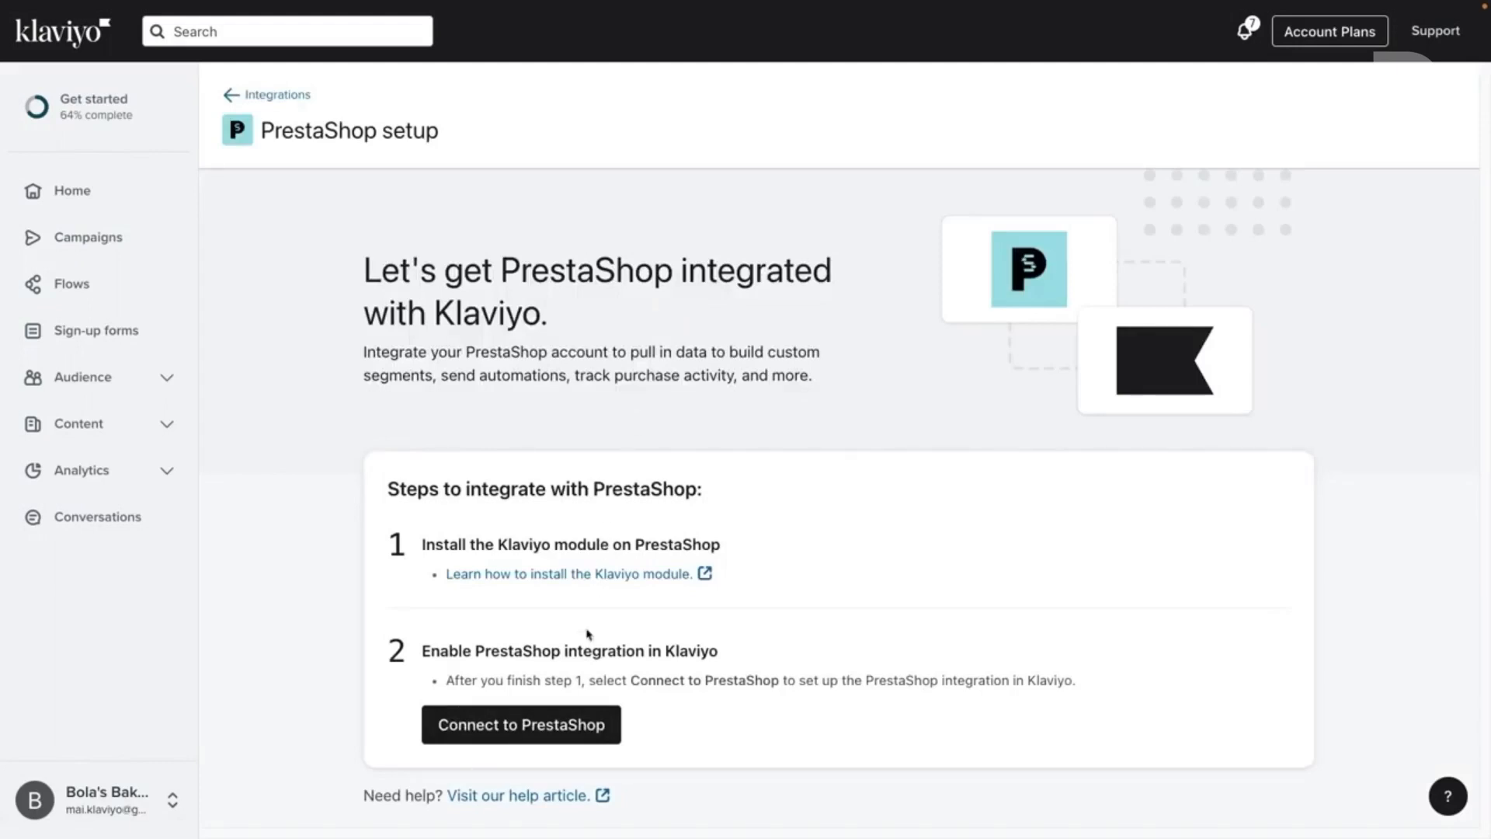
left_click(542, 733)
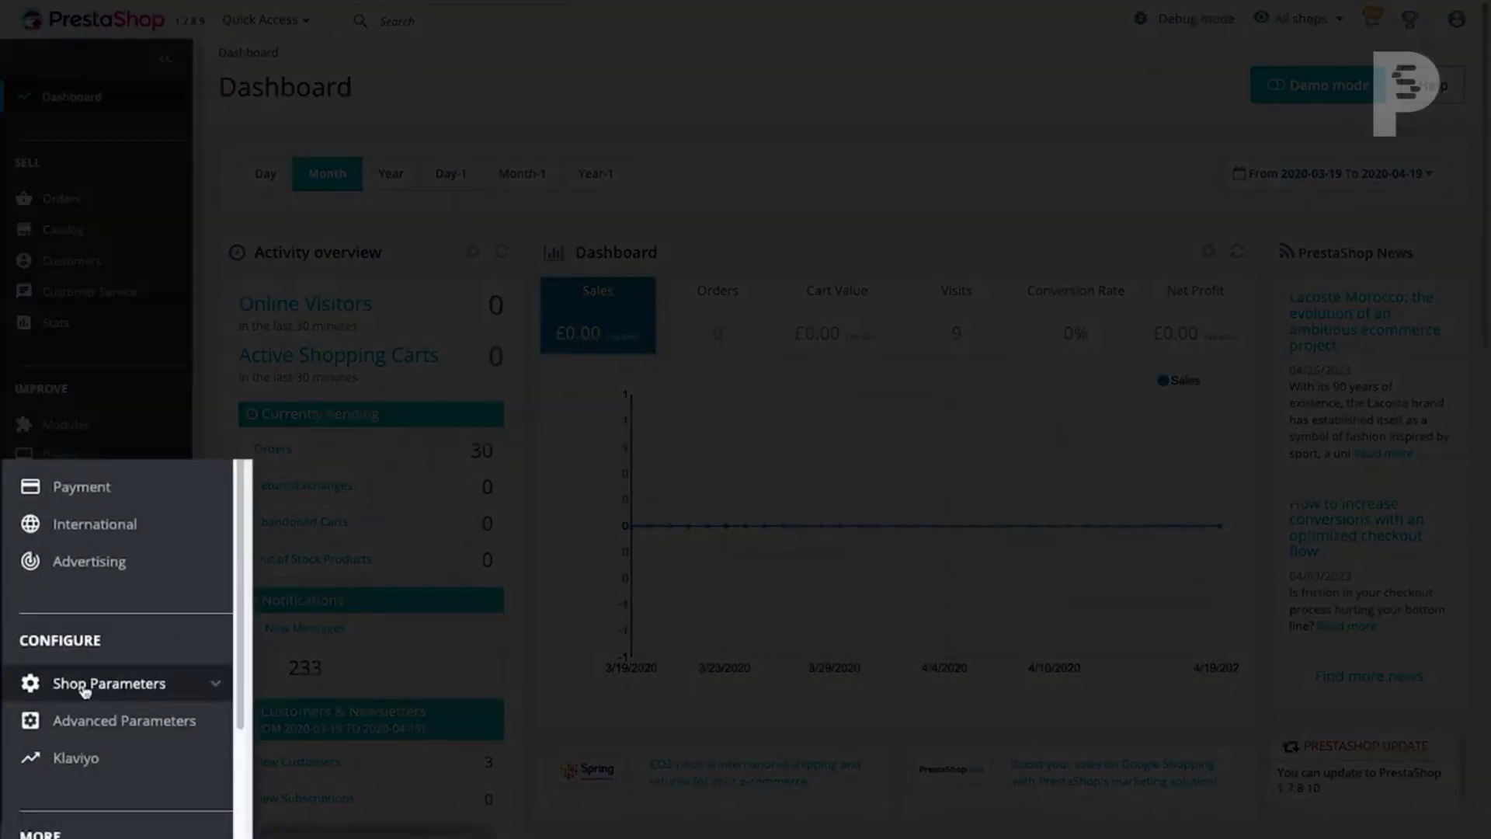
Check Shop Parameters > Traffic & SEO and highlight the note that multistore is enabled.
left_click(84, 683)
scroll(88, 699, "down", 3)
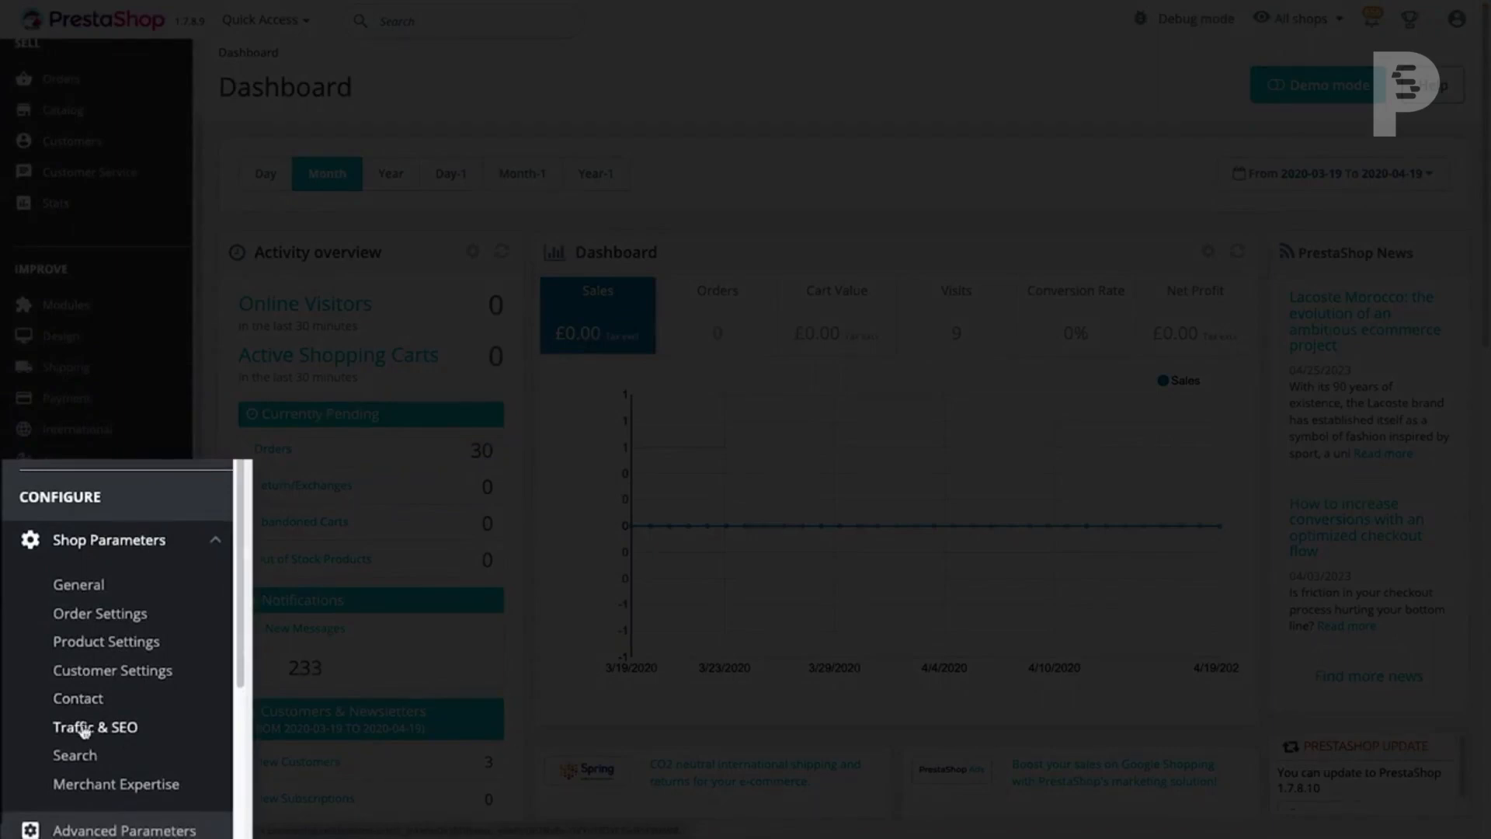
left_click(68, 720)
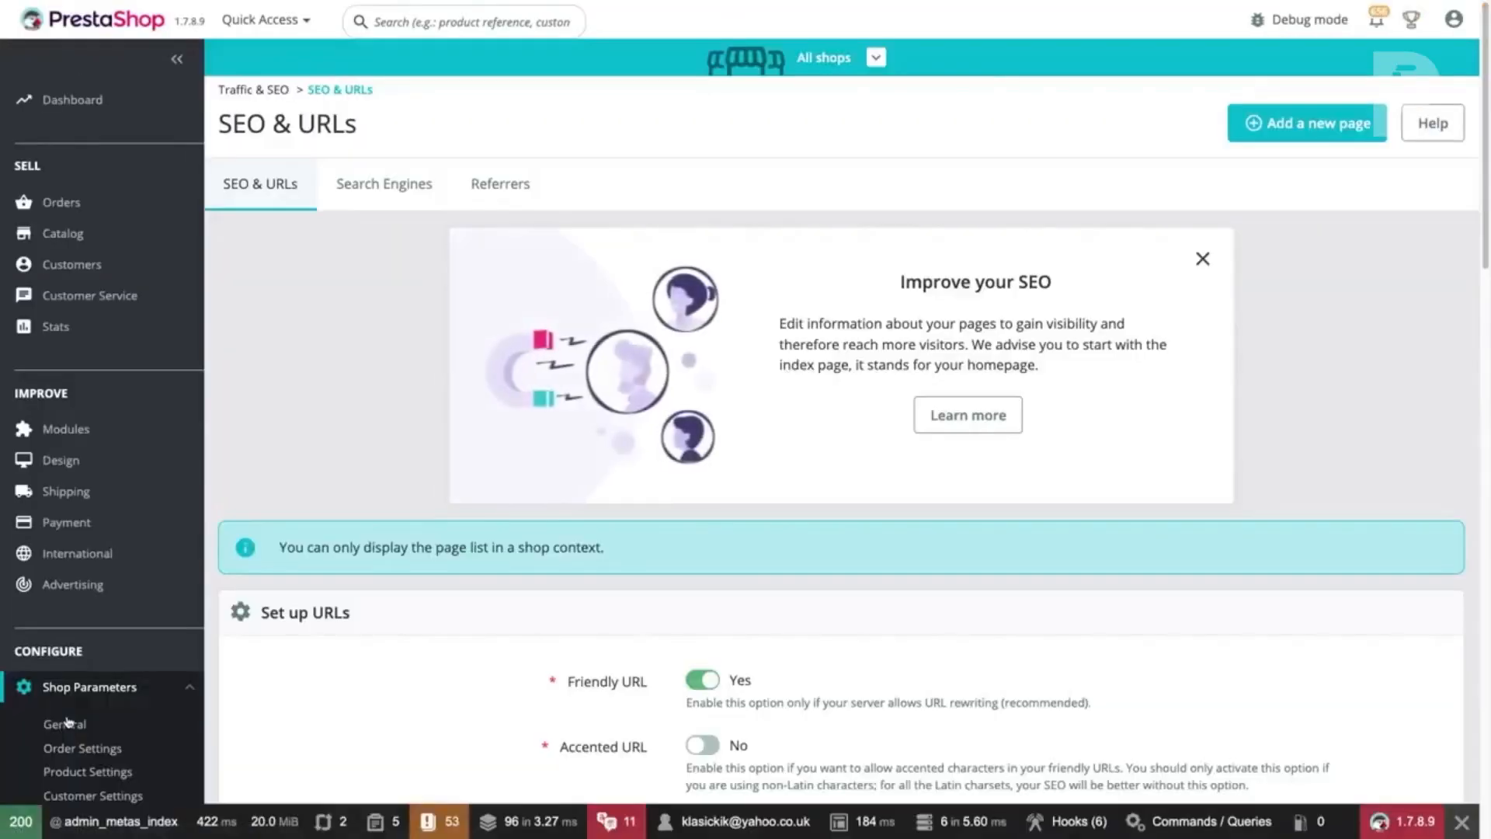
scroll(383, 619, "down", 2)
scroll(390, 618, "down", 2)
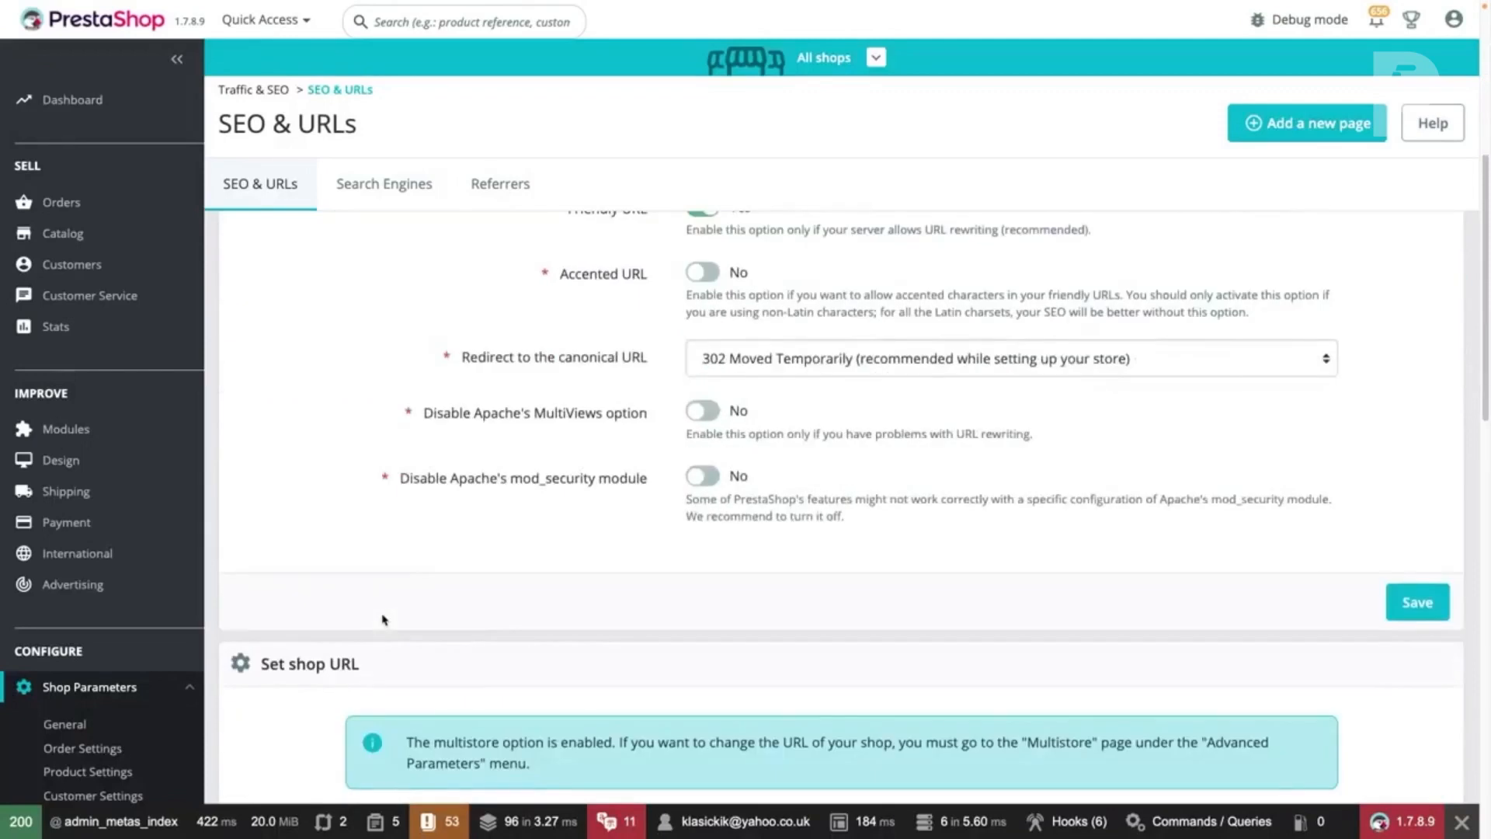
scroll(394, 619, "down", 2)
scroll(400, 619, "down", 1)
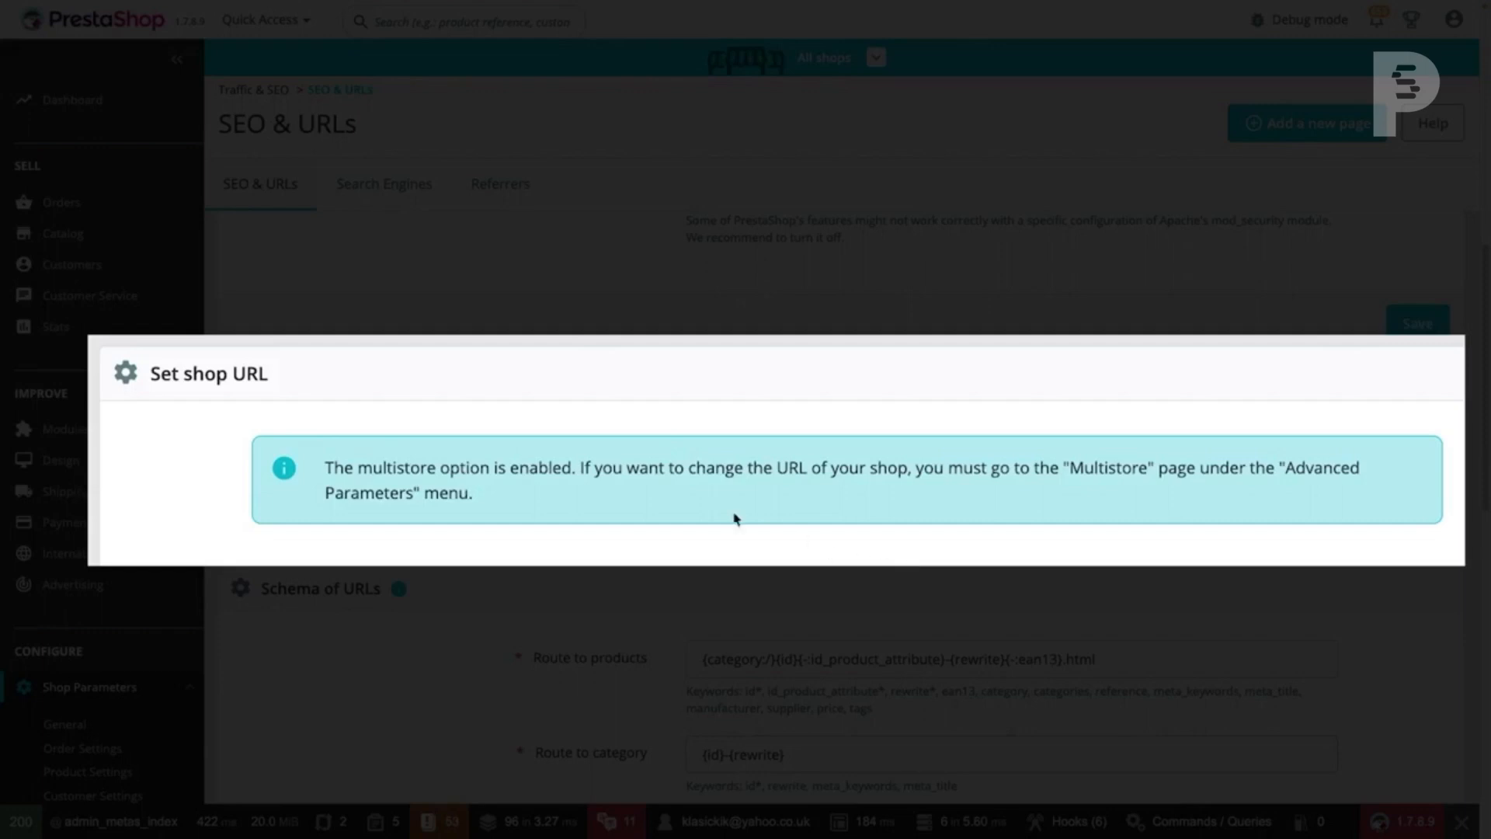
left_click_drag(575, 467, 326, 466)
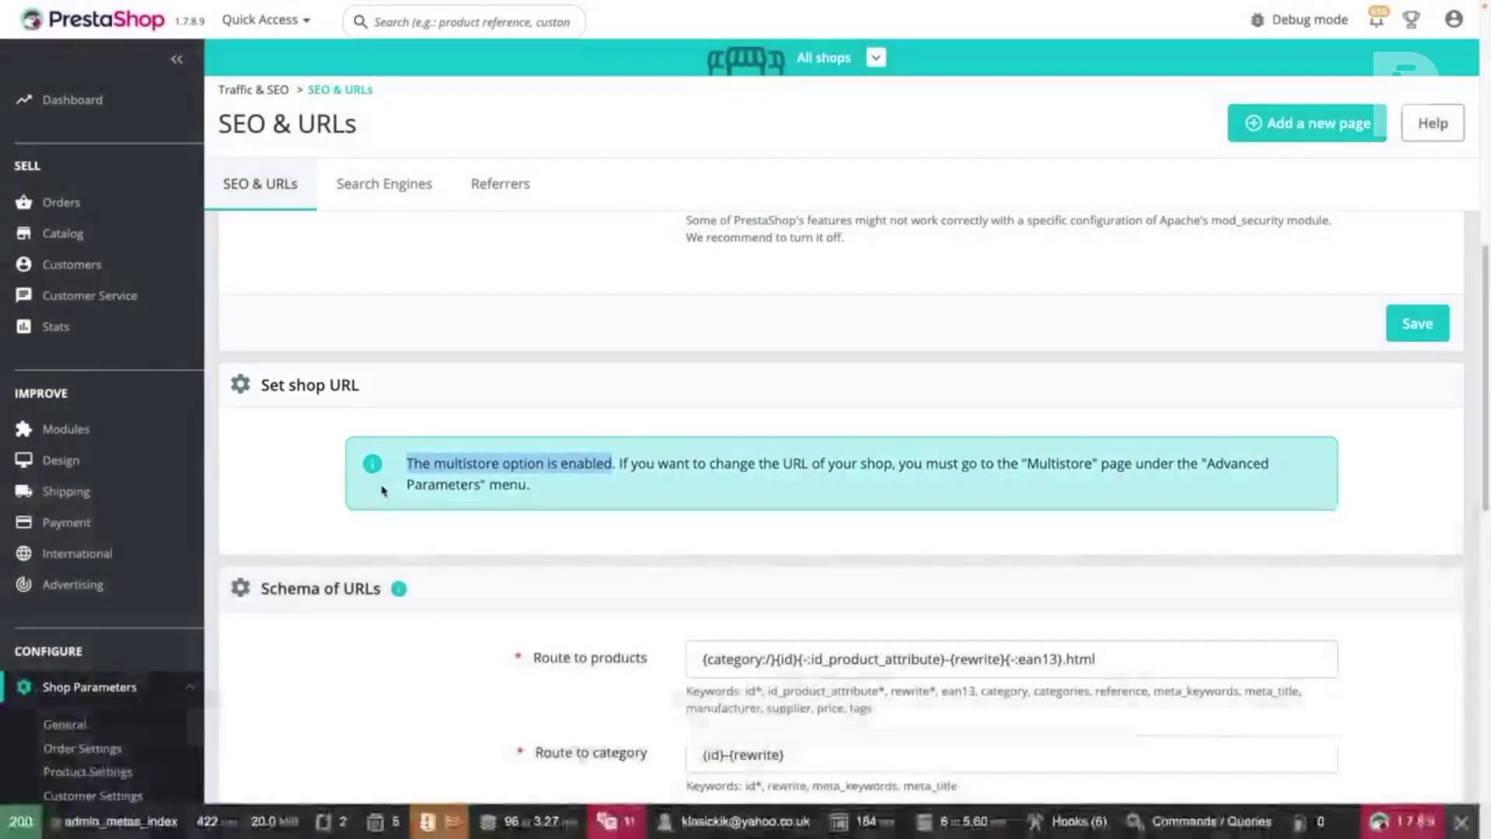
left_click(383, 491)
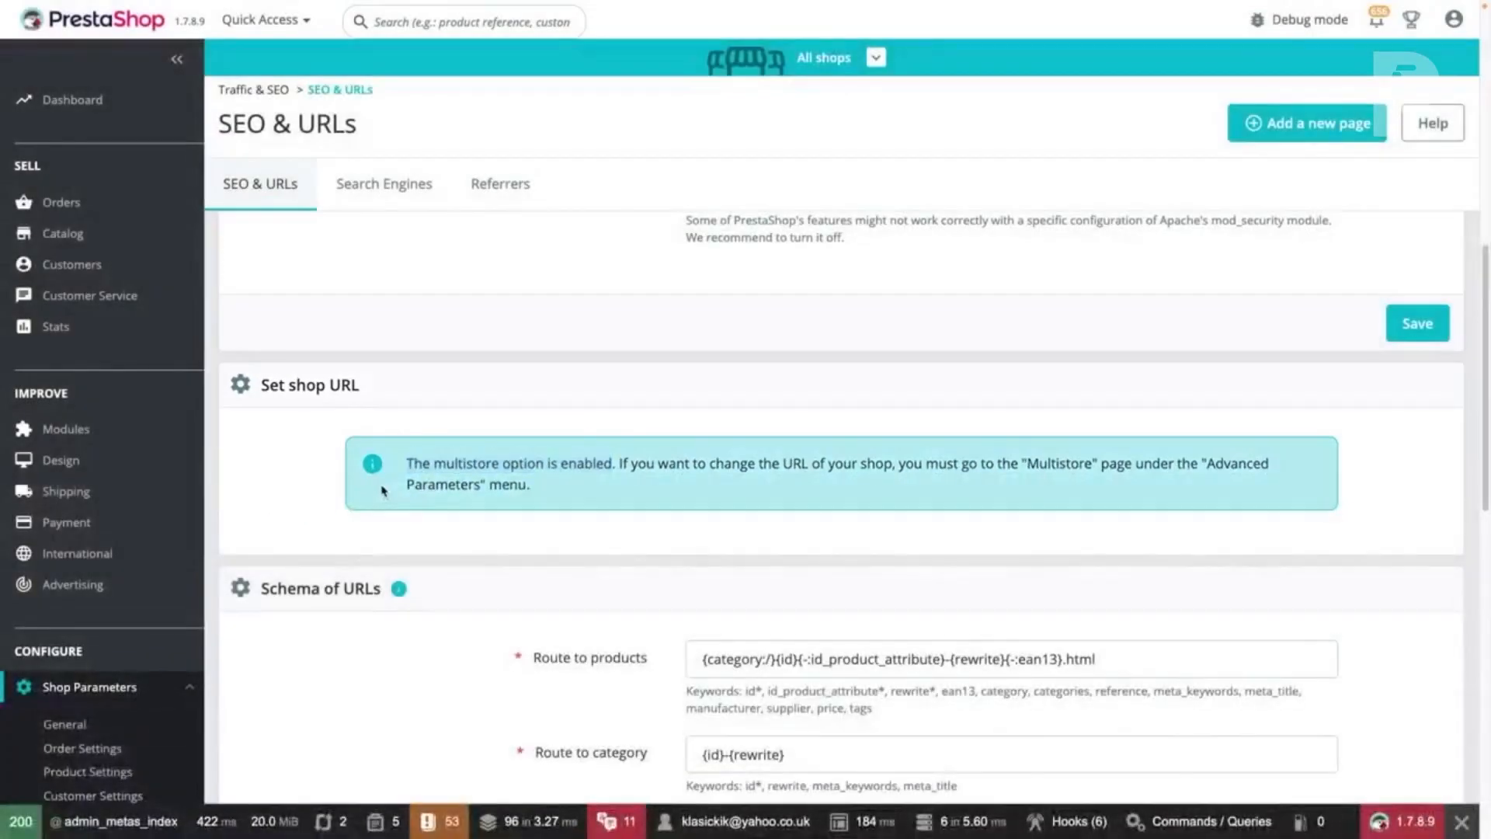
scroll(134, 684, "down", 3)
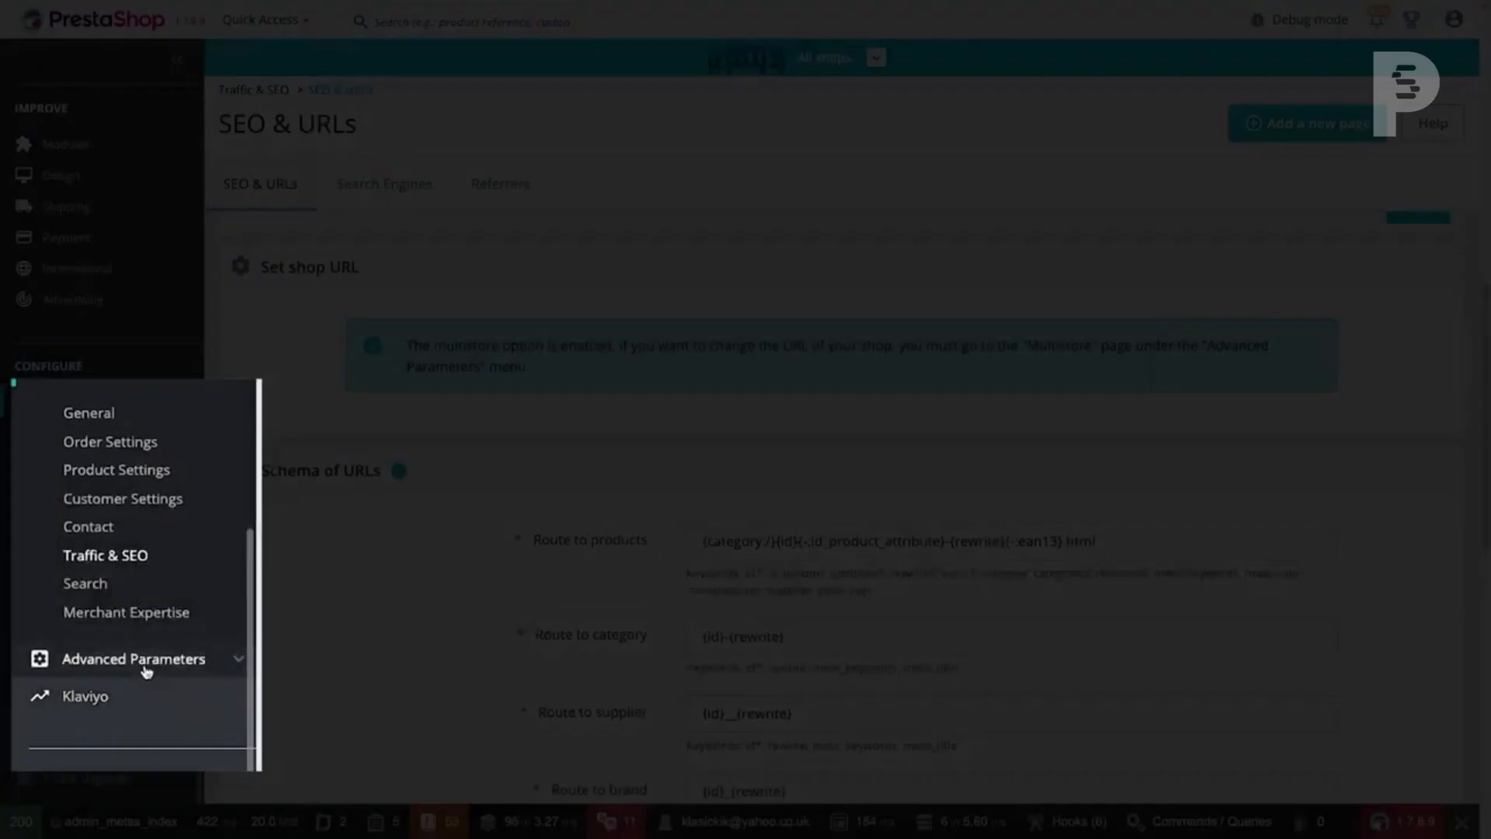
Open Advanced Parameters > Multistore and show the kamil-prestashop shop's URL list.
left_click(101, 662)
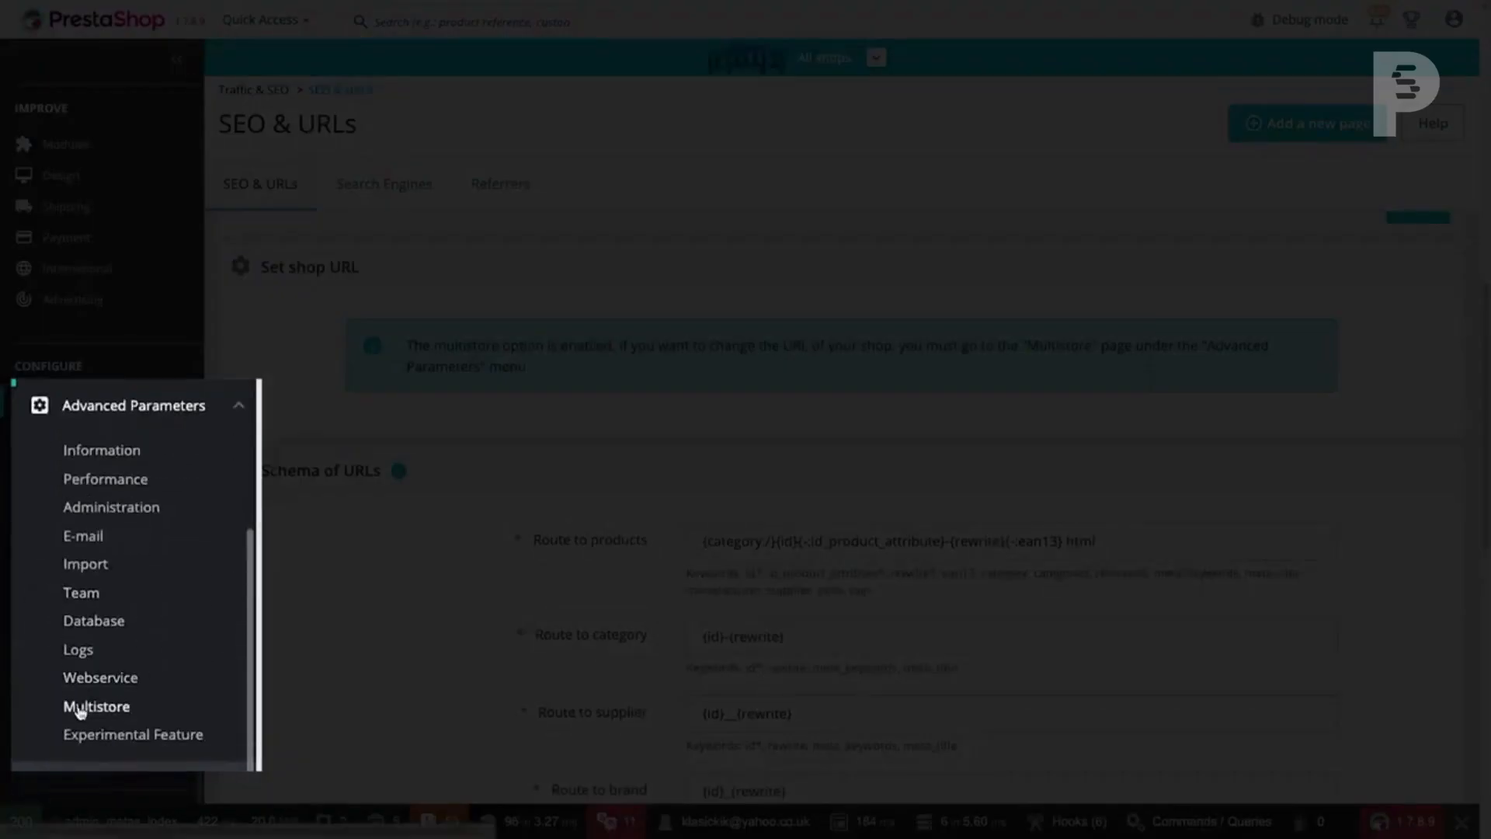
left_click(111, 707)
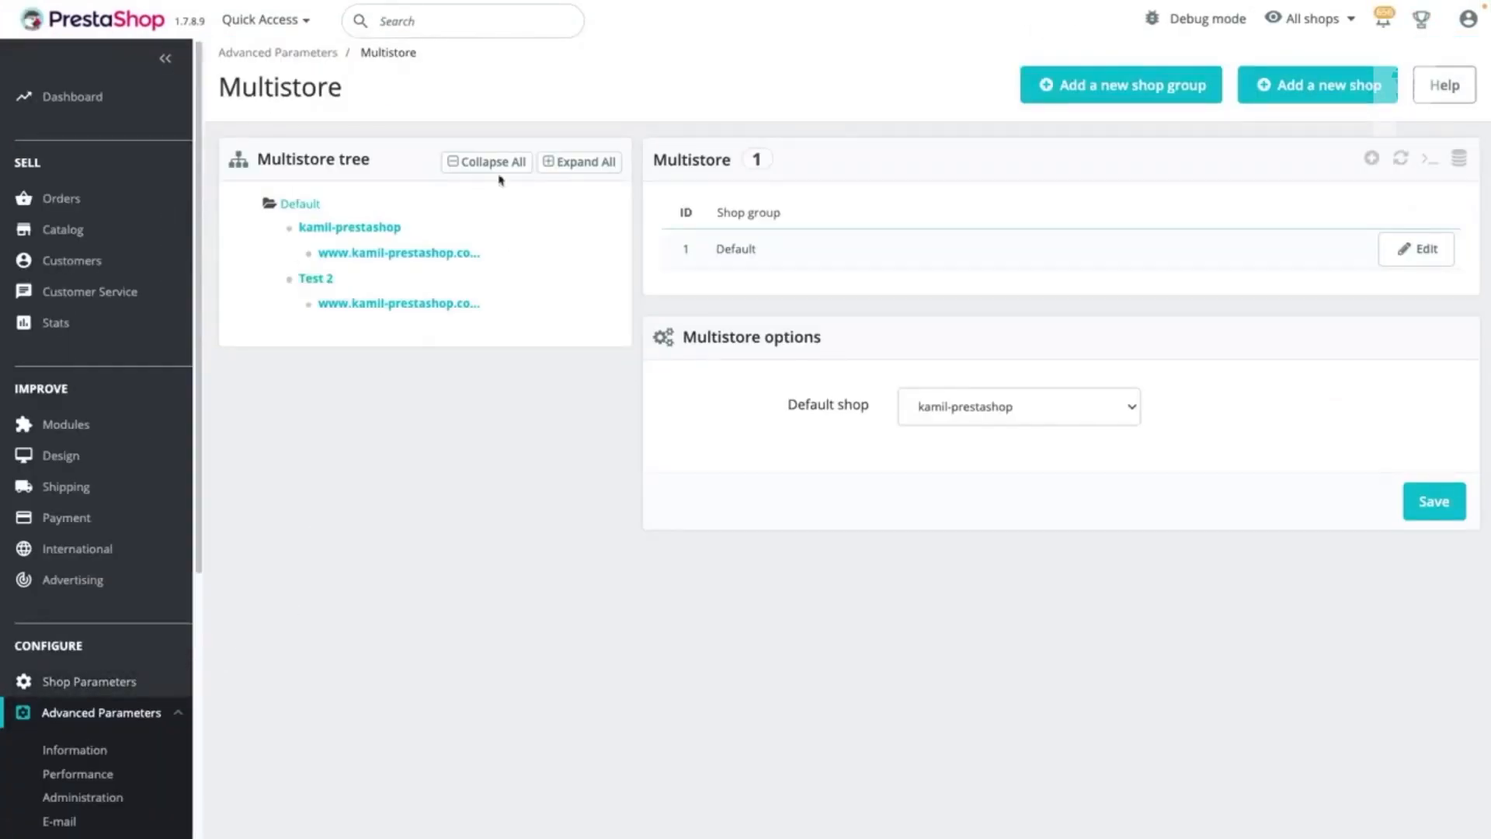
left_click(417, 254)
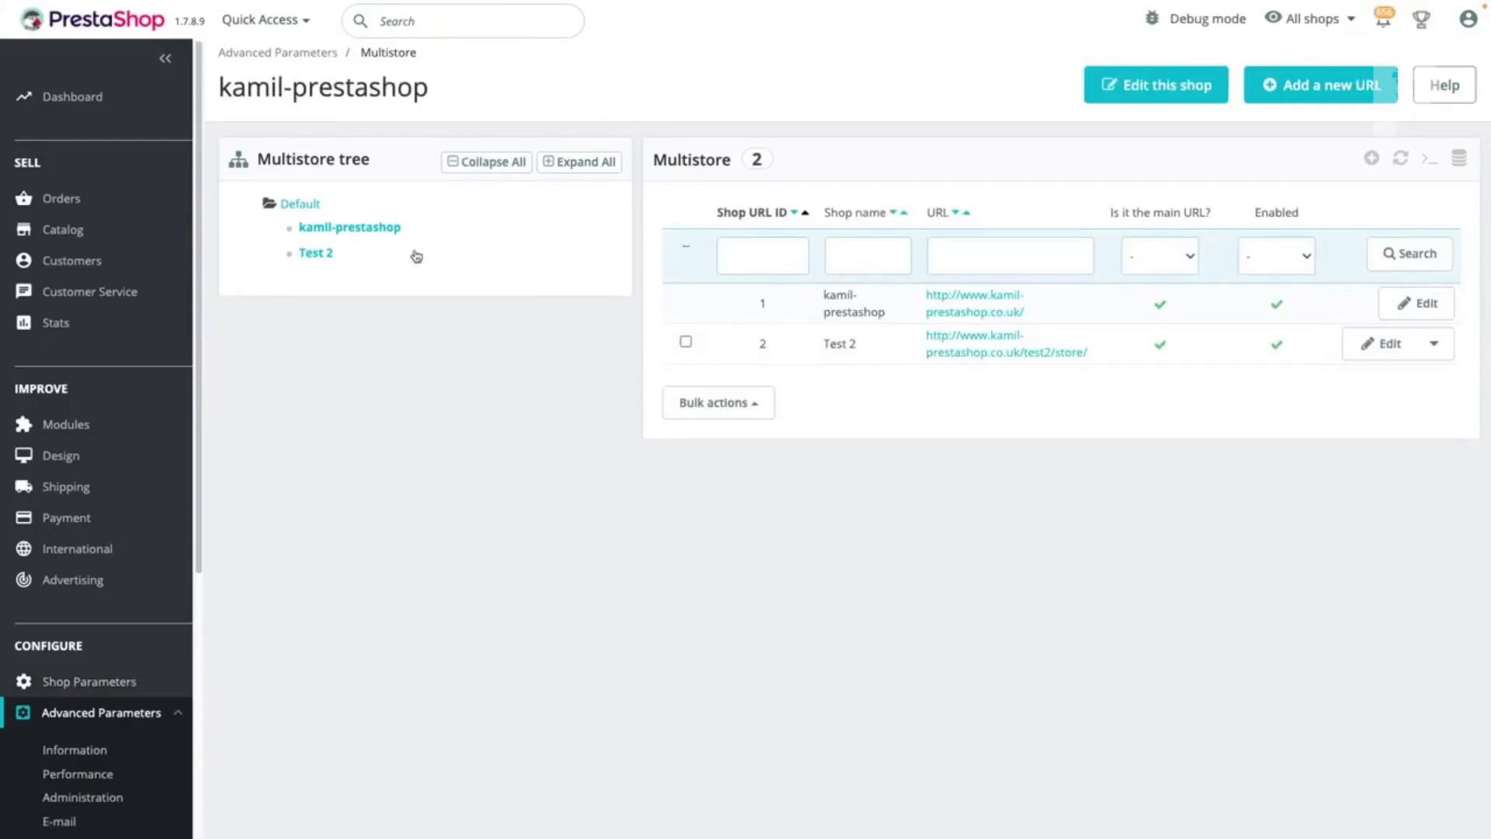
left_click_drag(1033, 321, 940, 296)
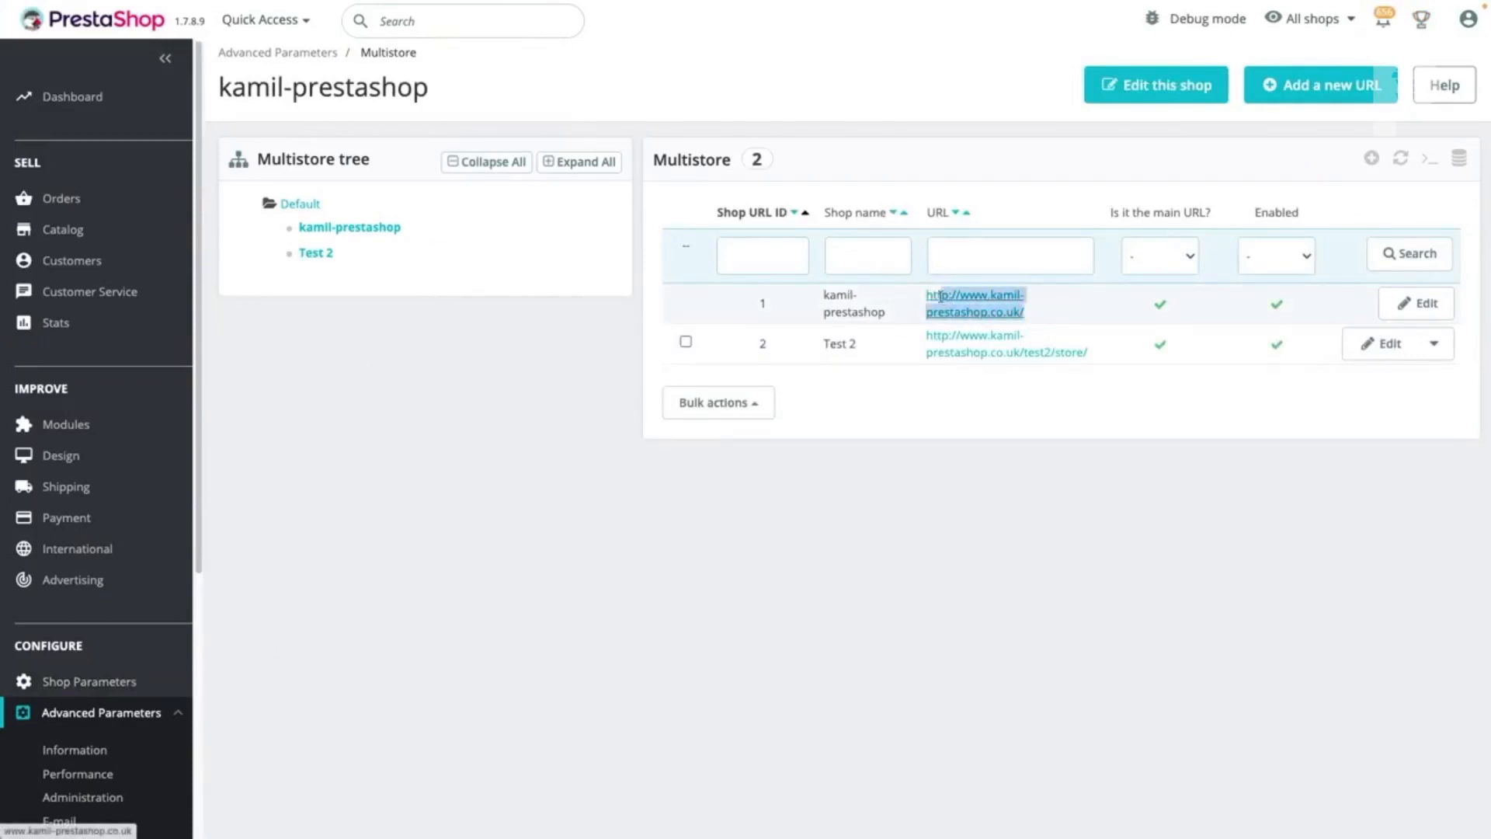
right_click(957, 300)
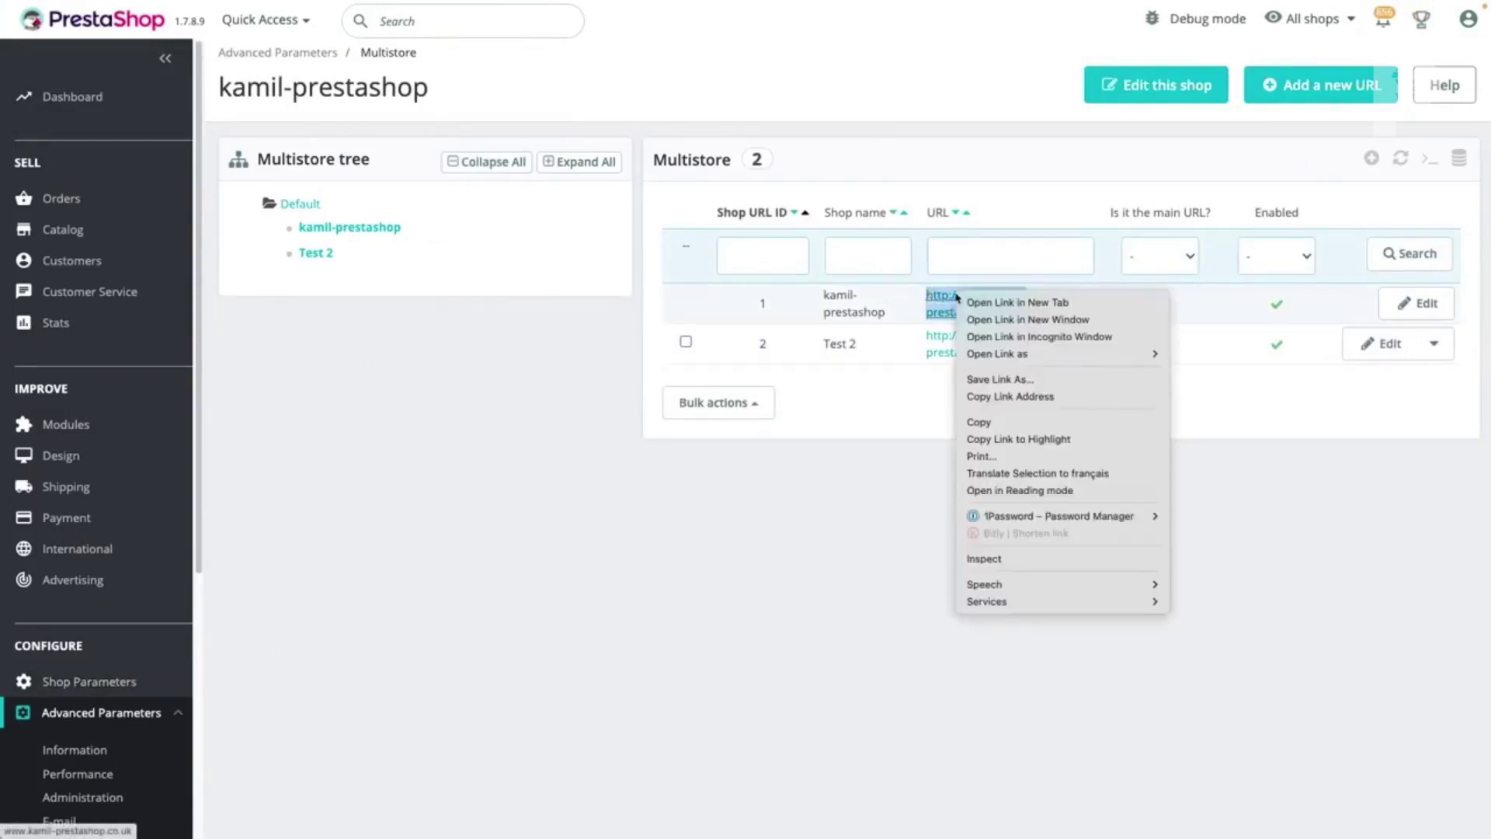
left_click(984, 422)
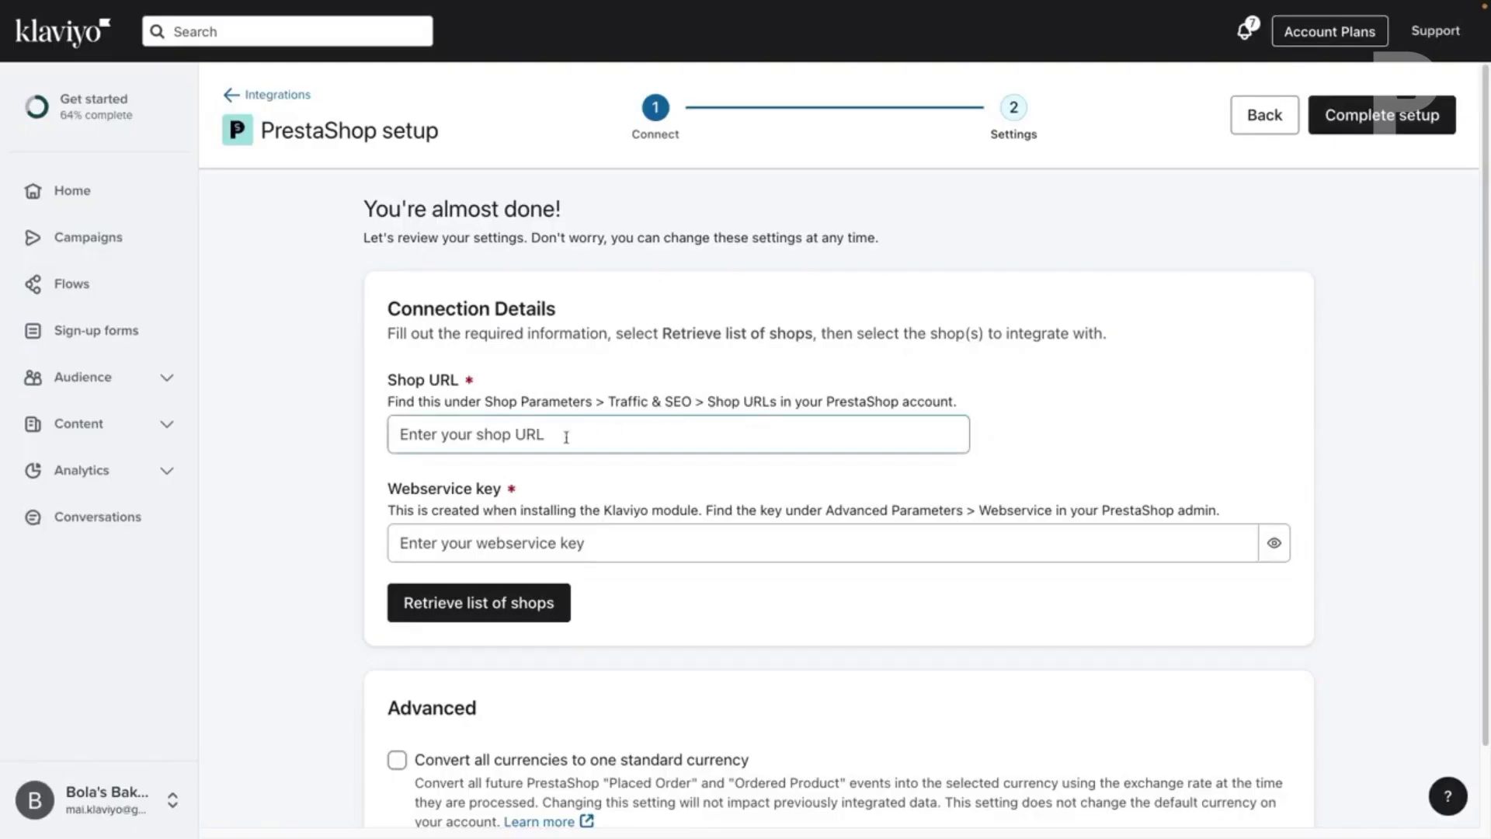
left_click(520, 438)
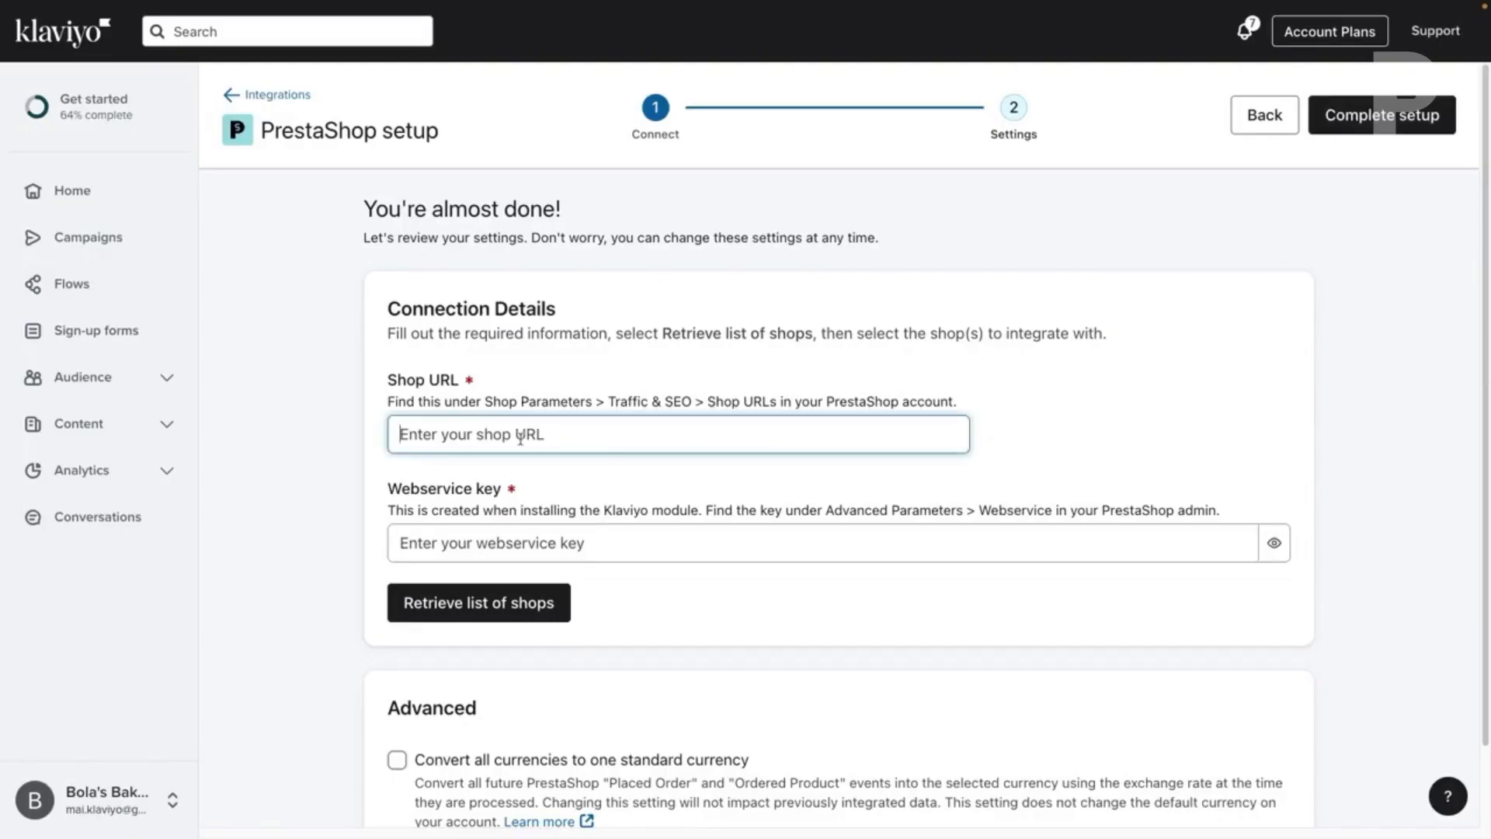
right_click(524, 439)
left_click(572, 550)
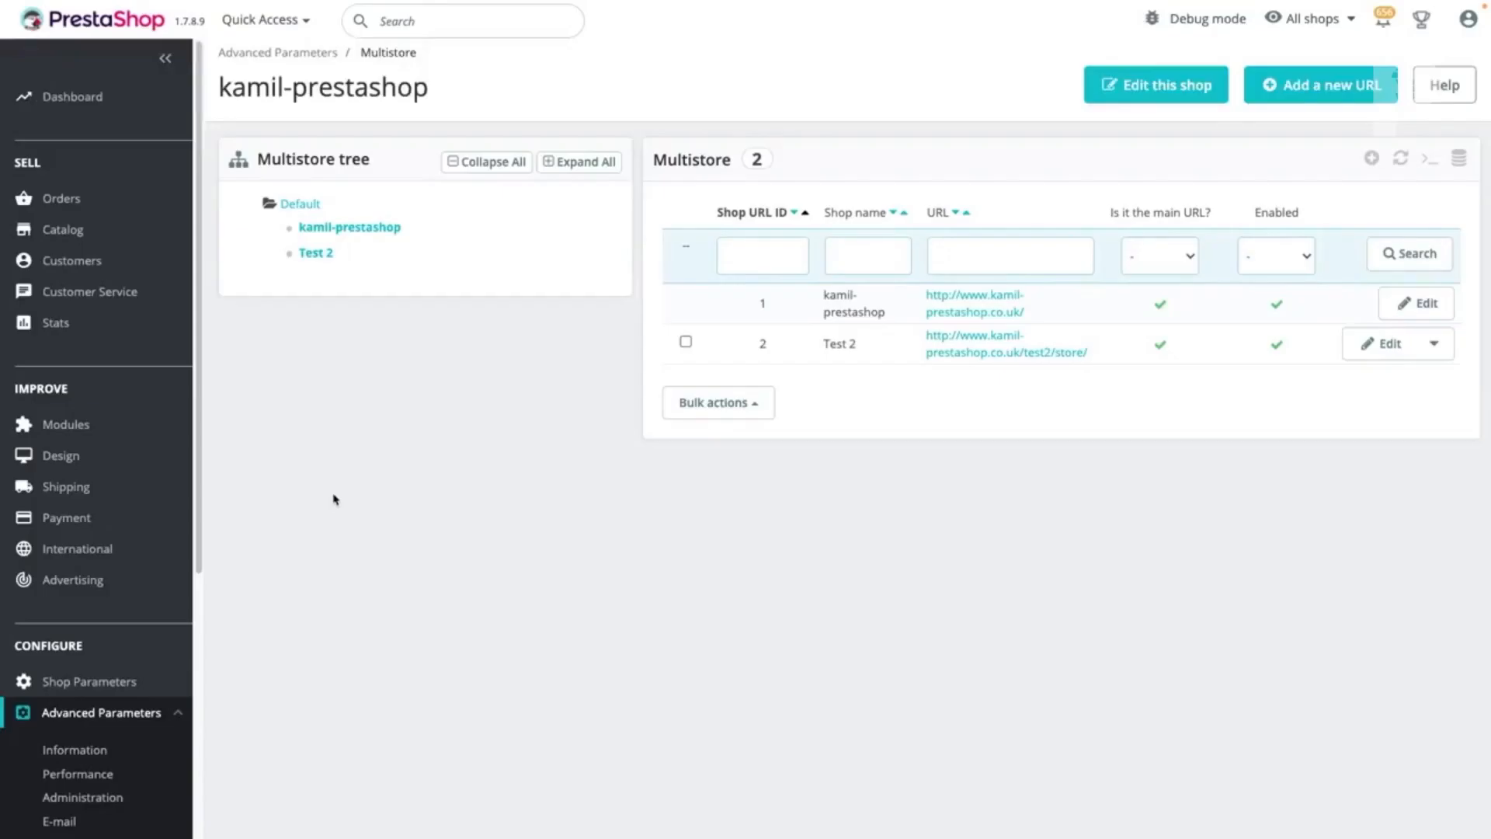
scroll(99, 630, "down", 3)
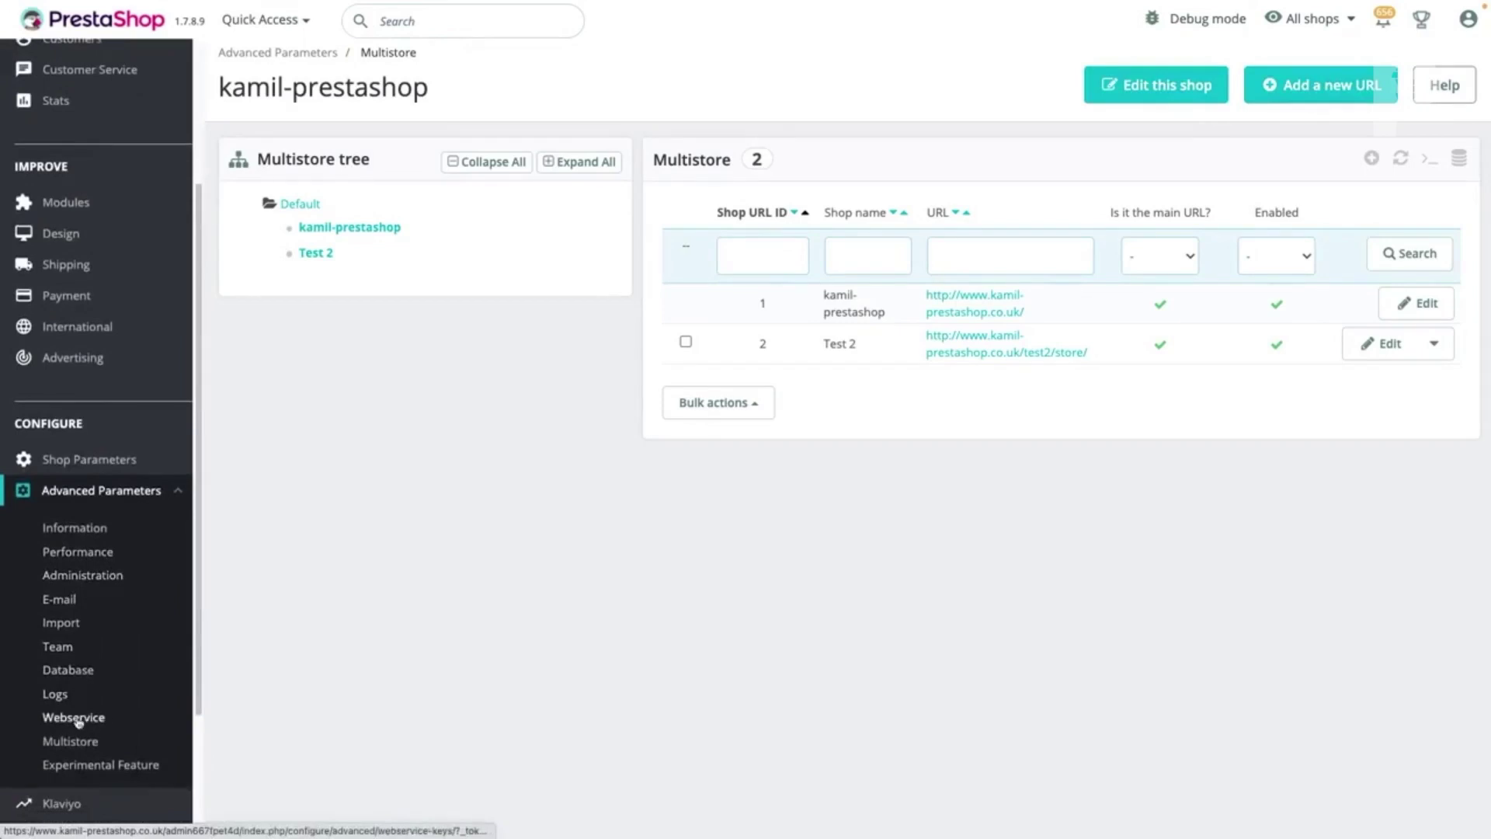
Copy the Klaviyo webservice key from the Webservice keys page.
left_click(74, 717)
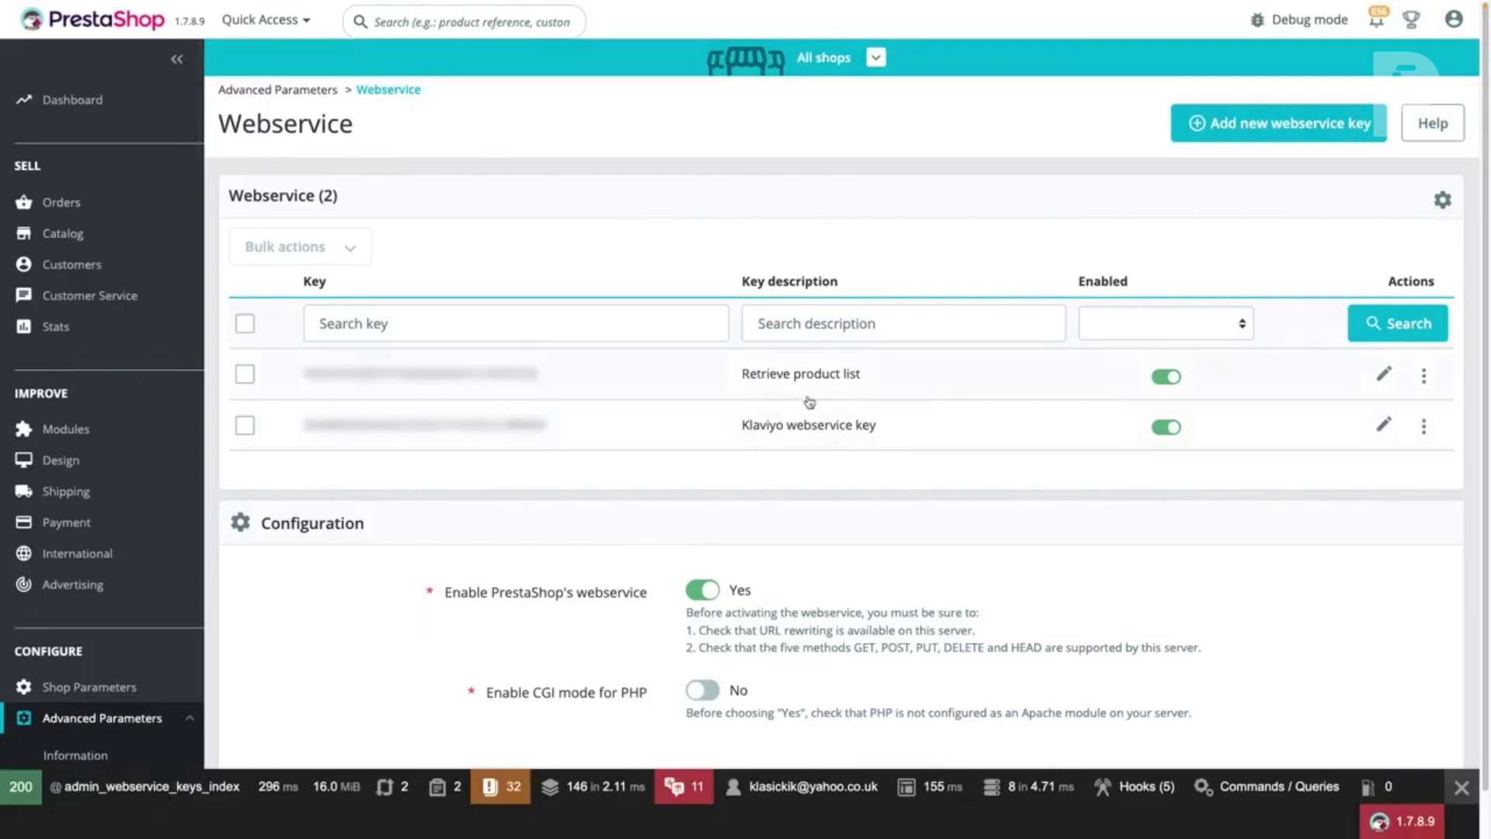
double_click(312, 434)
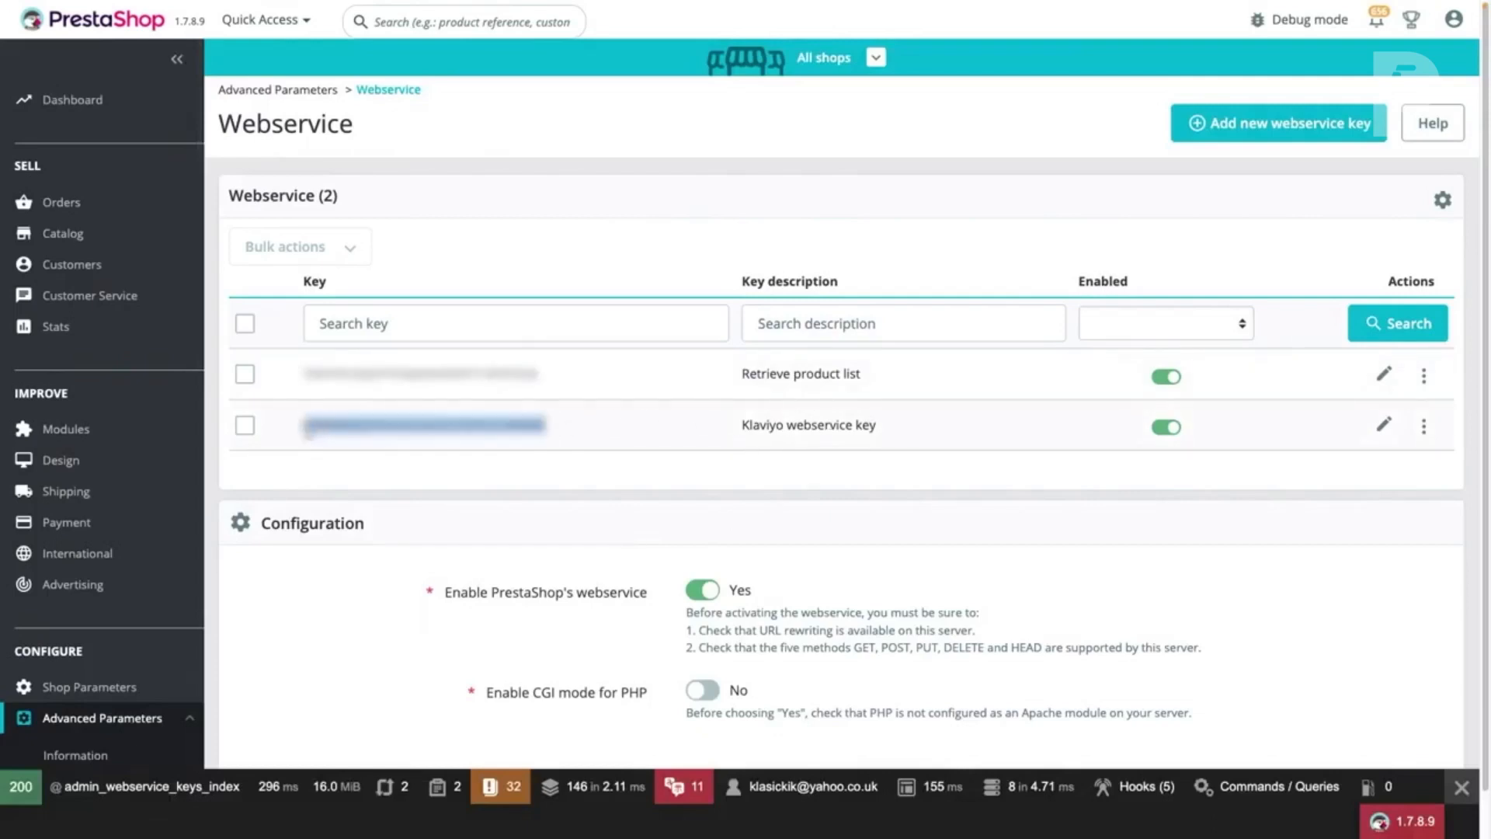
right_click(313, 431)
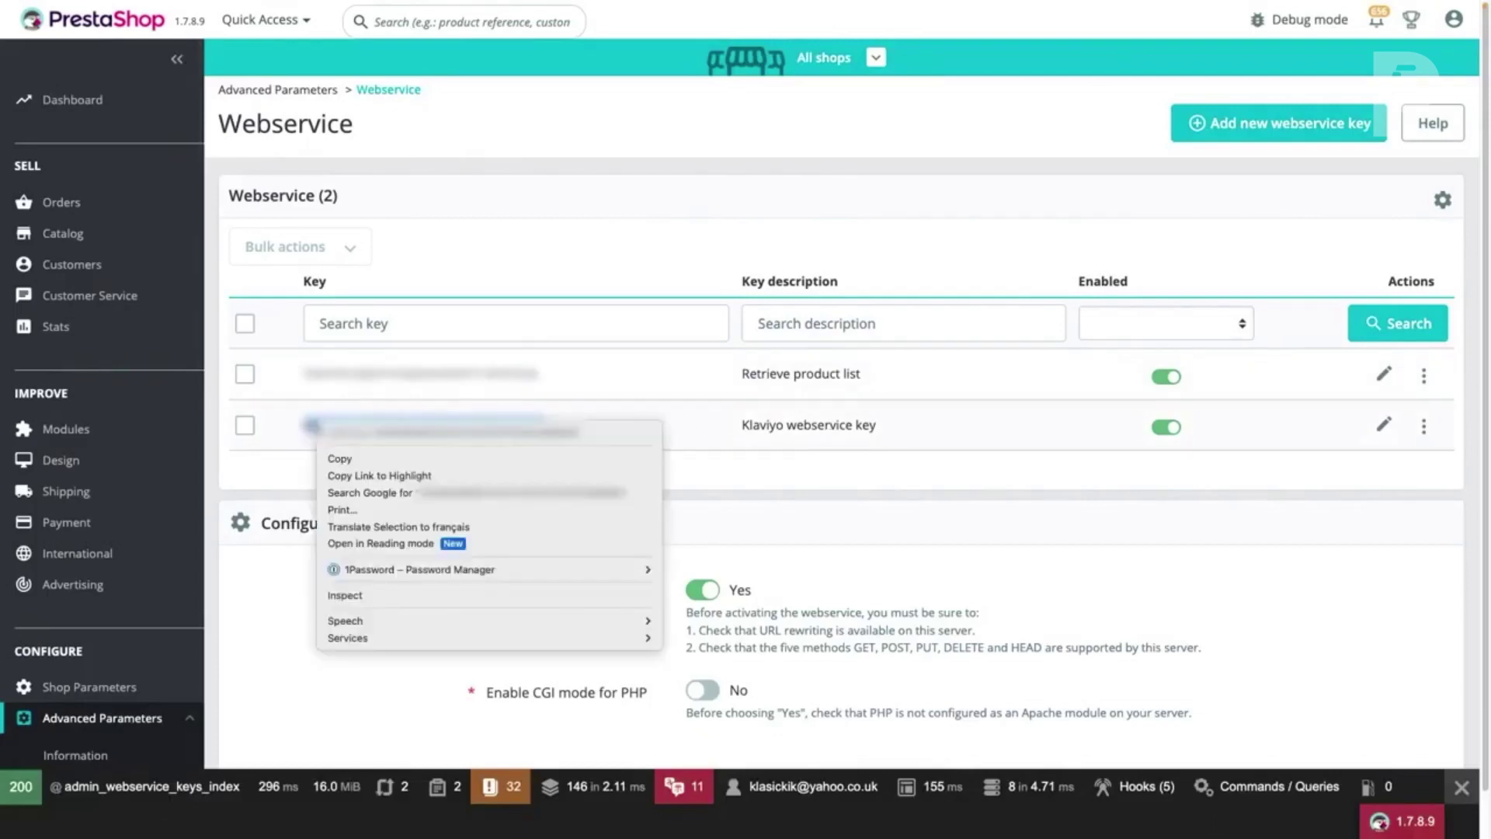
left_click(370, 466)
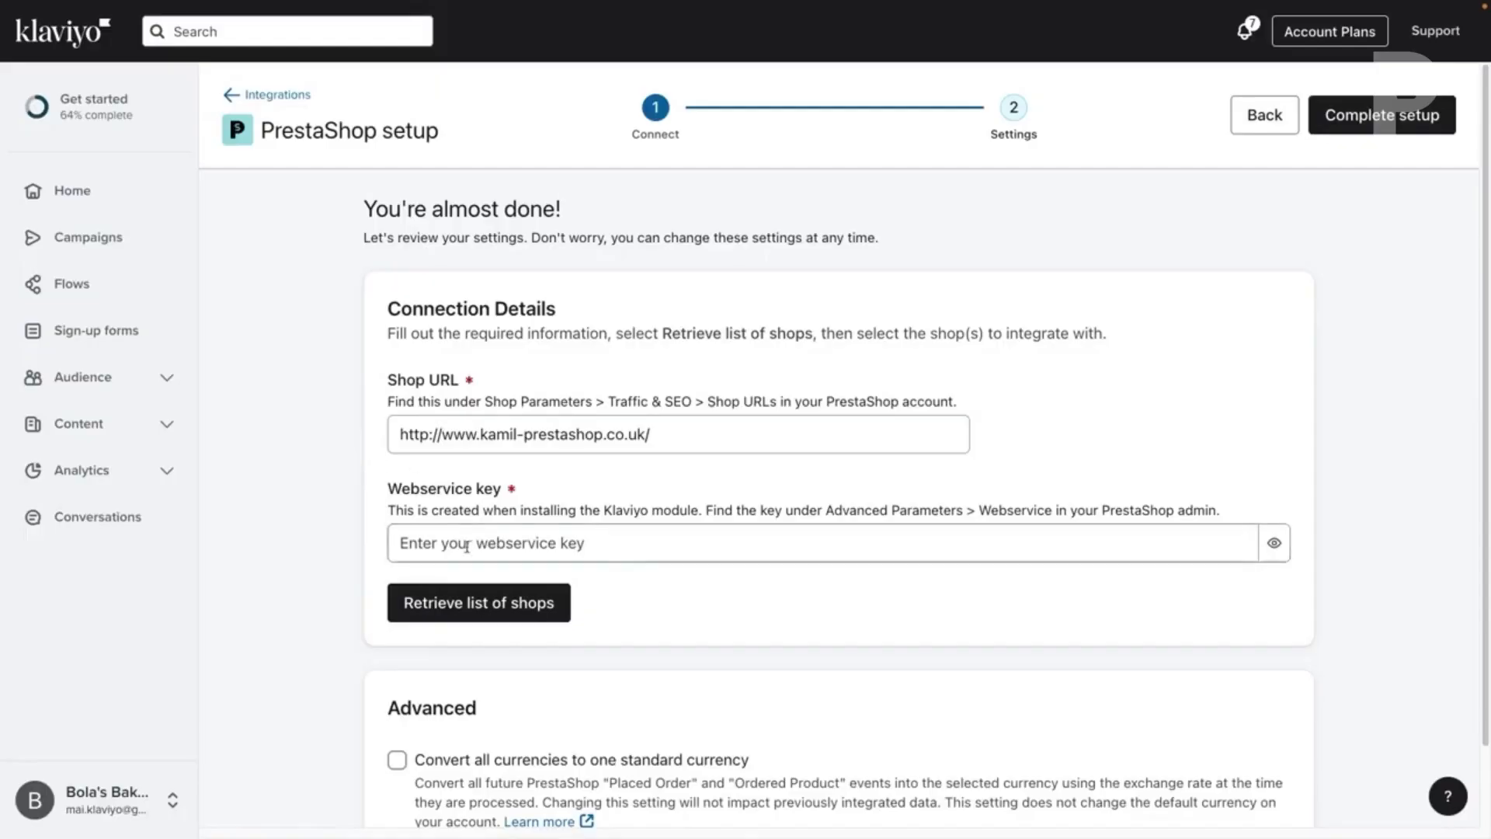
Paste the webservice key, retrieve the shop list and select kamil-prestashop.
left_click(468, 548)
right_click(469, 548)
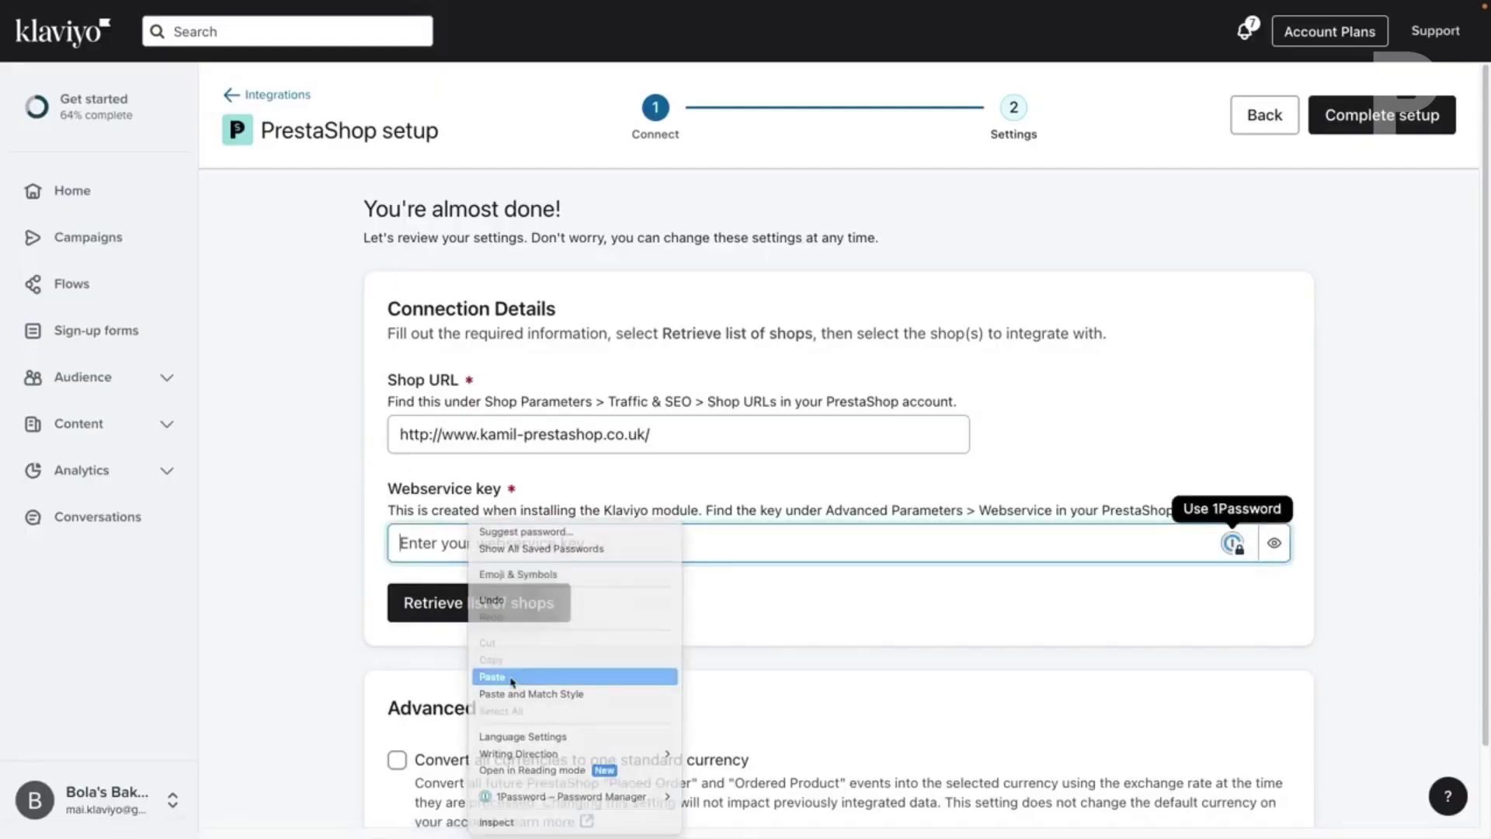
left_click(513, 677)
left_click(309, 610)
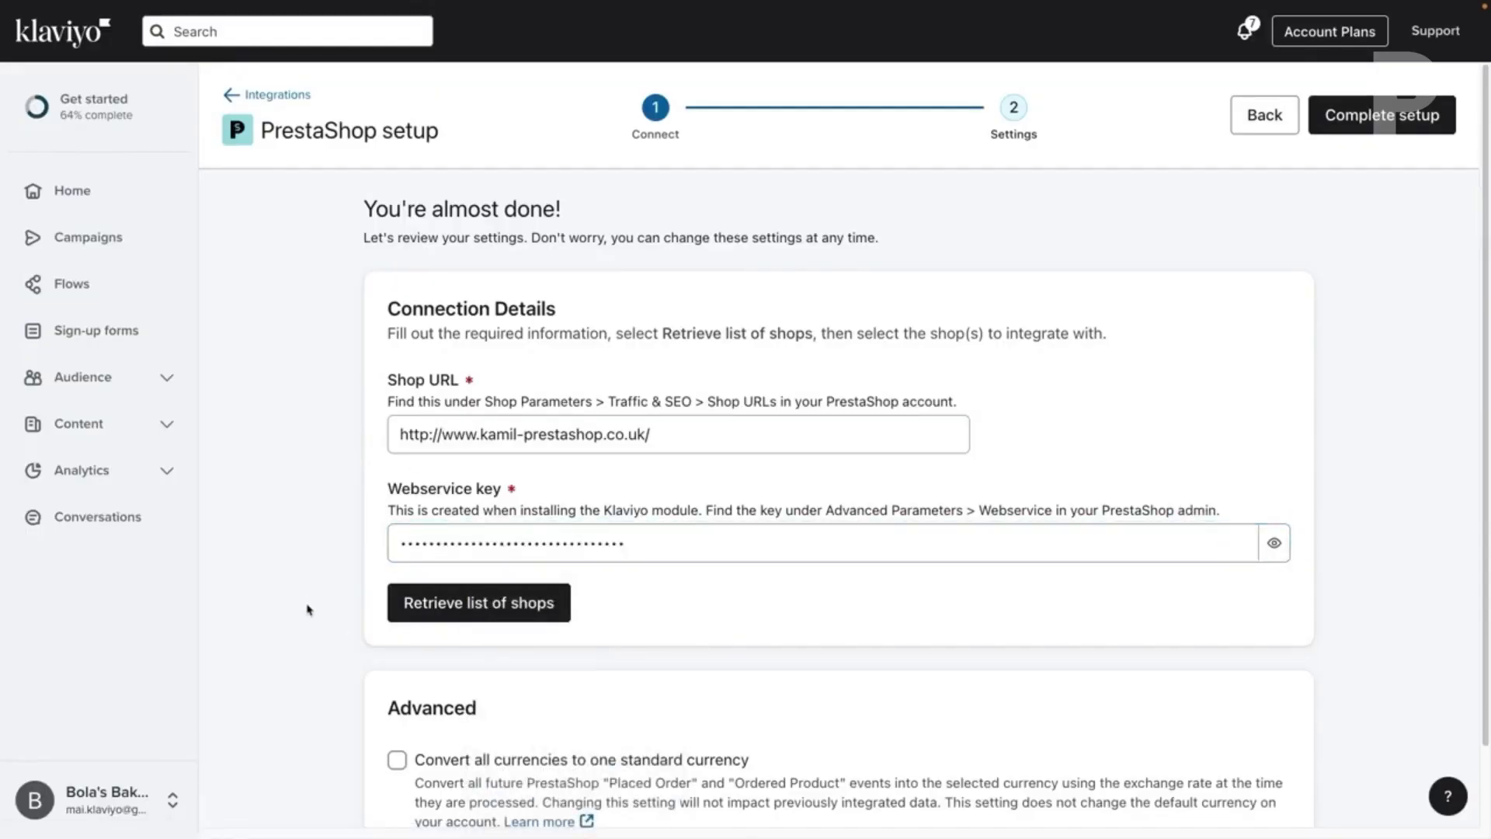
left_click(515, 608)
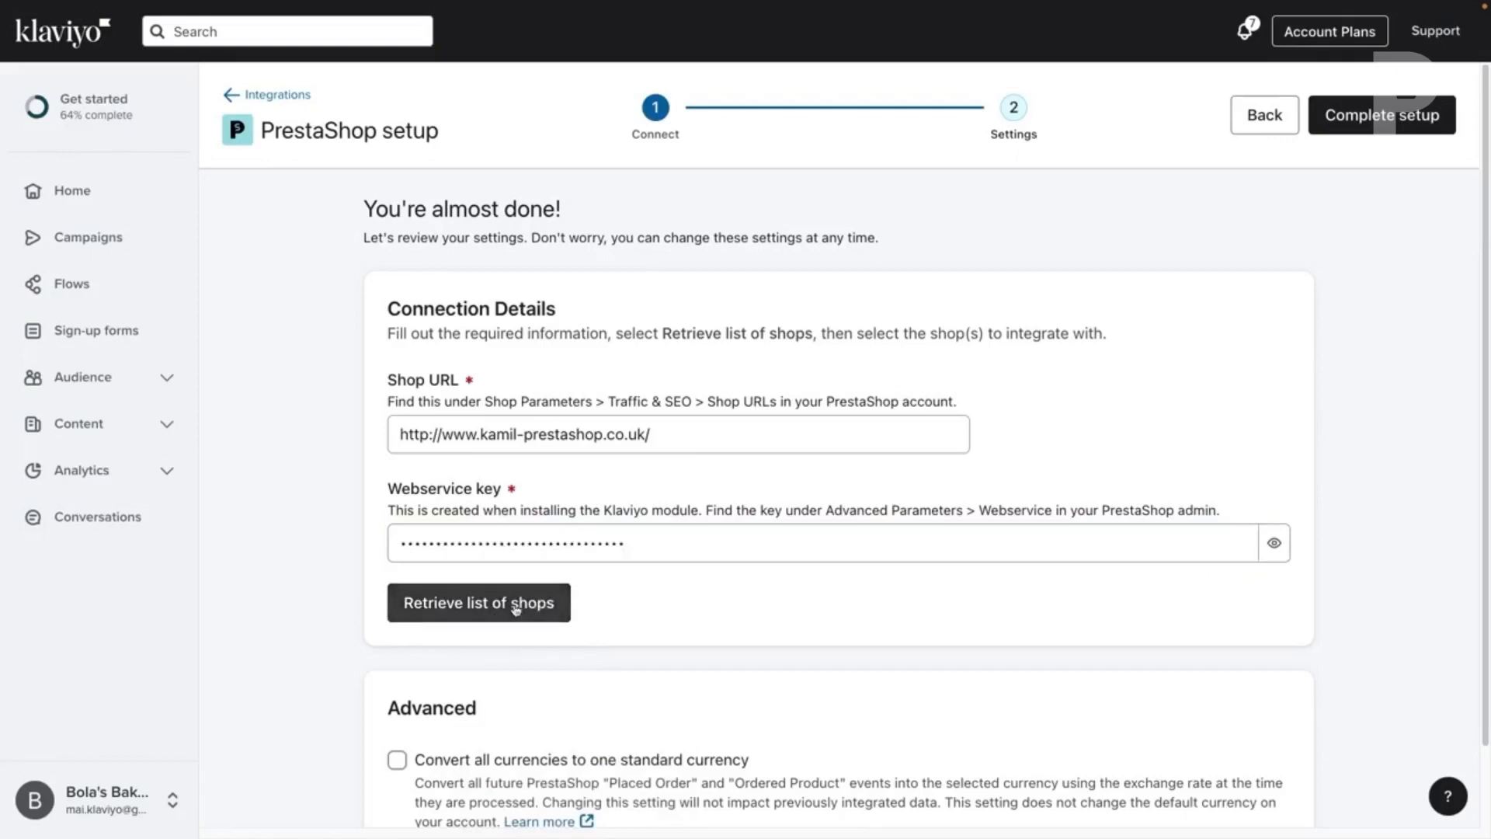
scroll(515, 609, "down", 2)
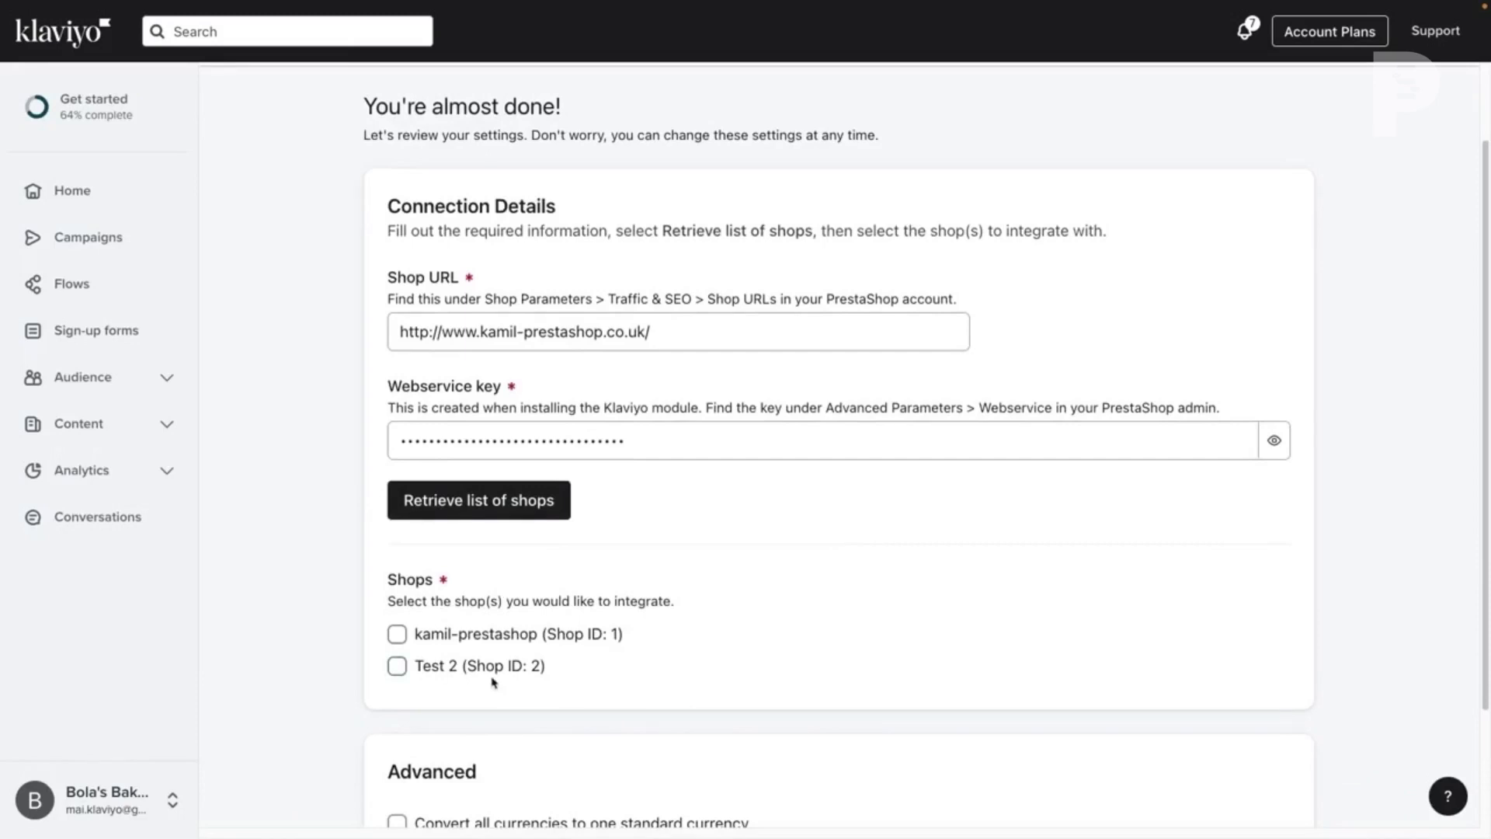
left_click(403, 638)
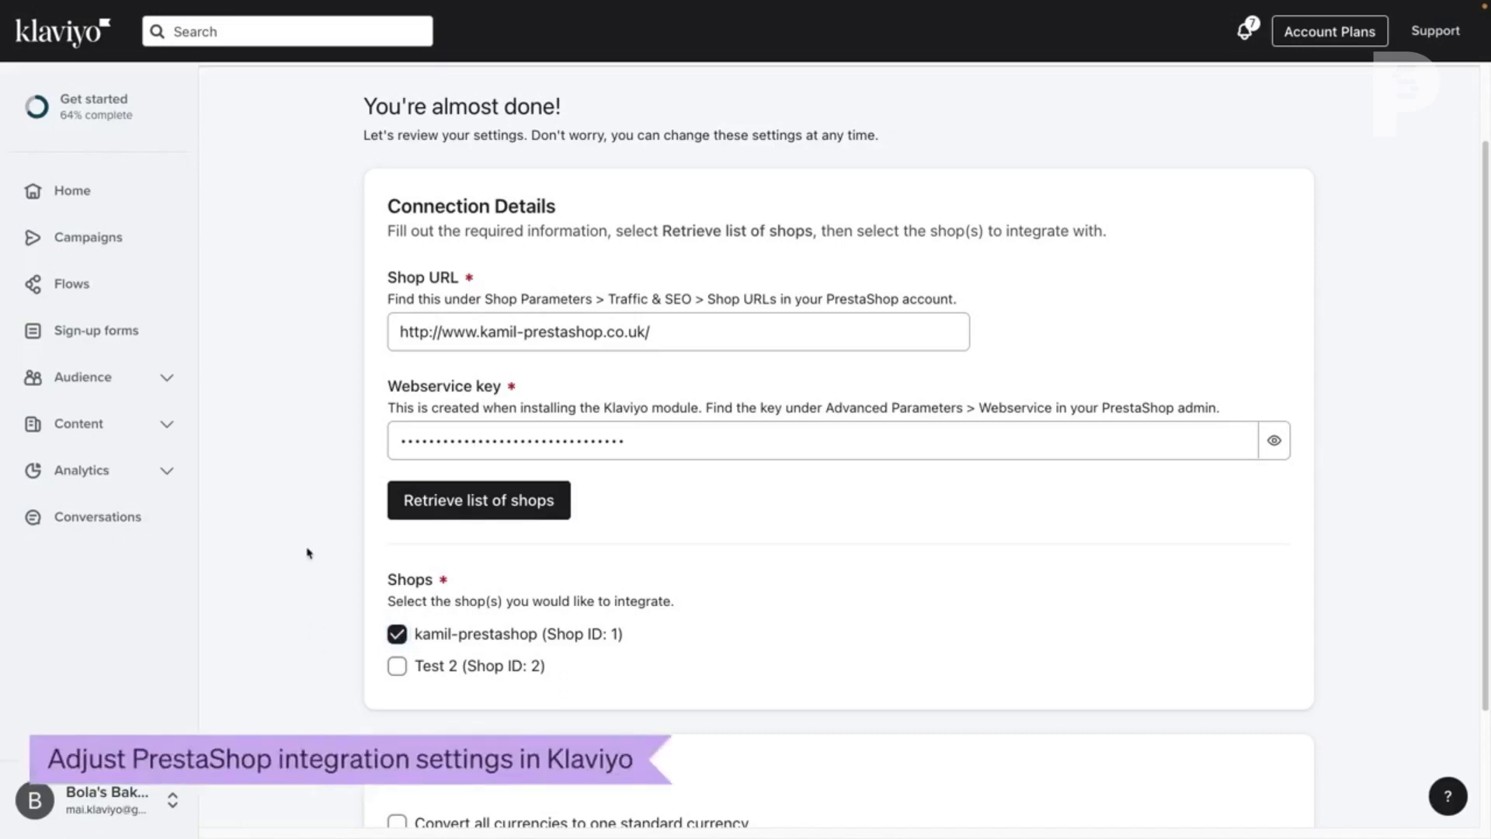
scroll(326, 563, "down", 3)
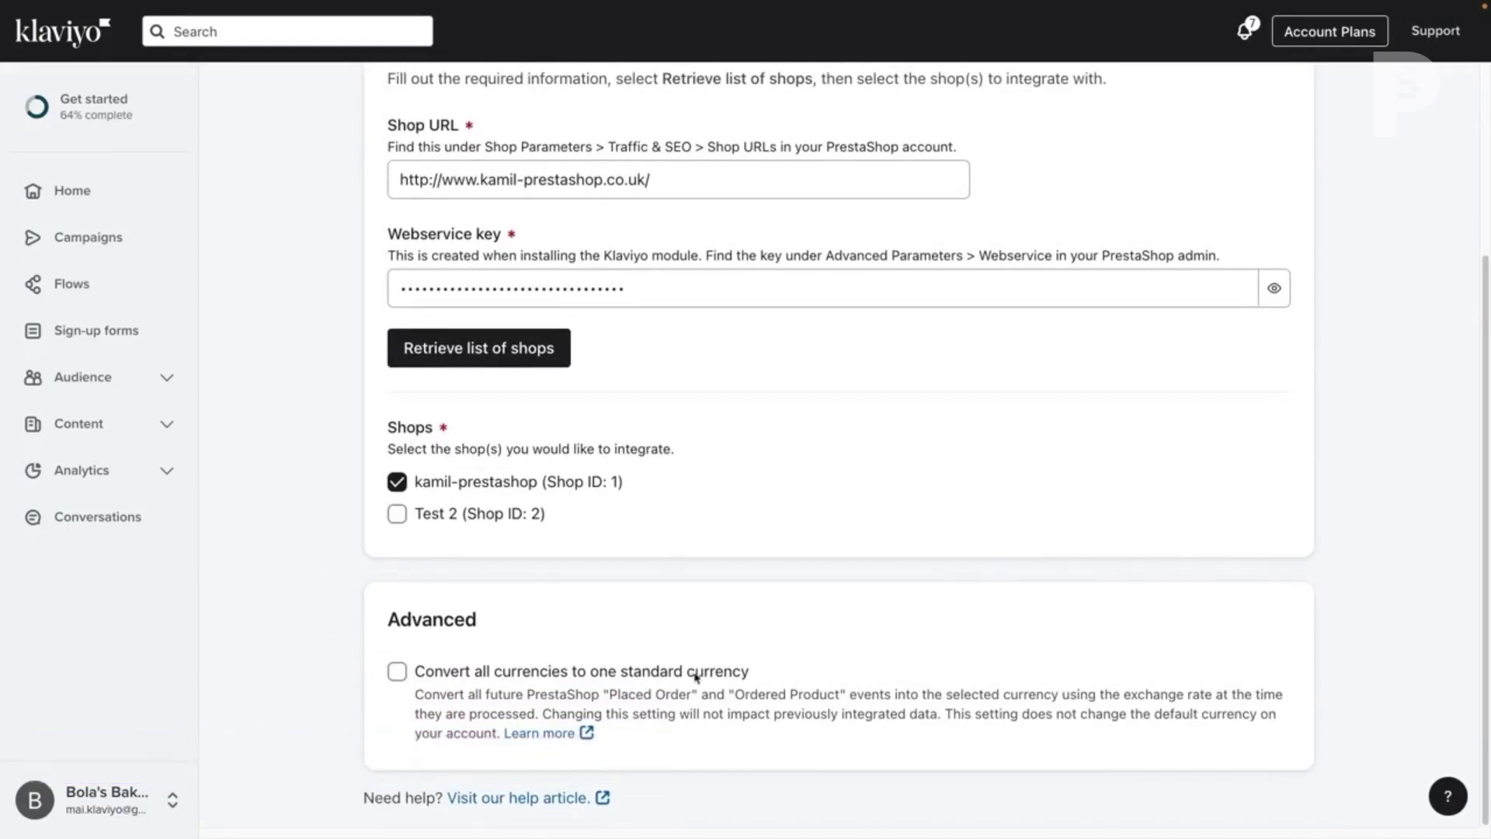
Enable converting all currencies to the (£) United Kingdom standard currency.
left_click(397, 673)
scroll(490, 700, "down", 1)
left_click(508, 724)
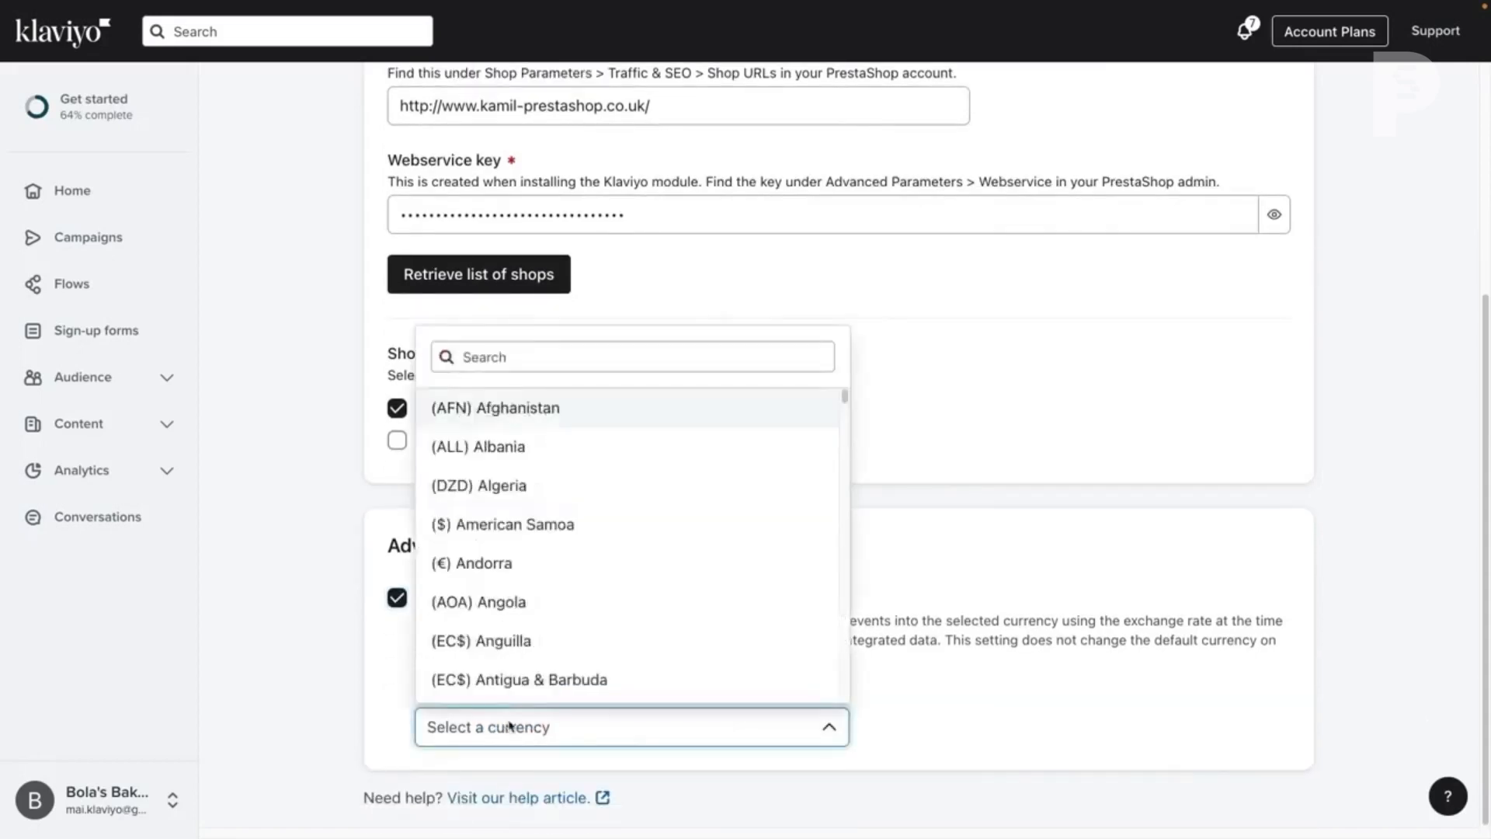
left_click(565, 356)
type("un")
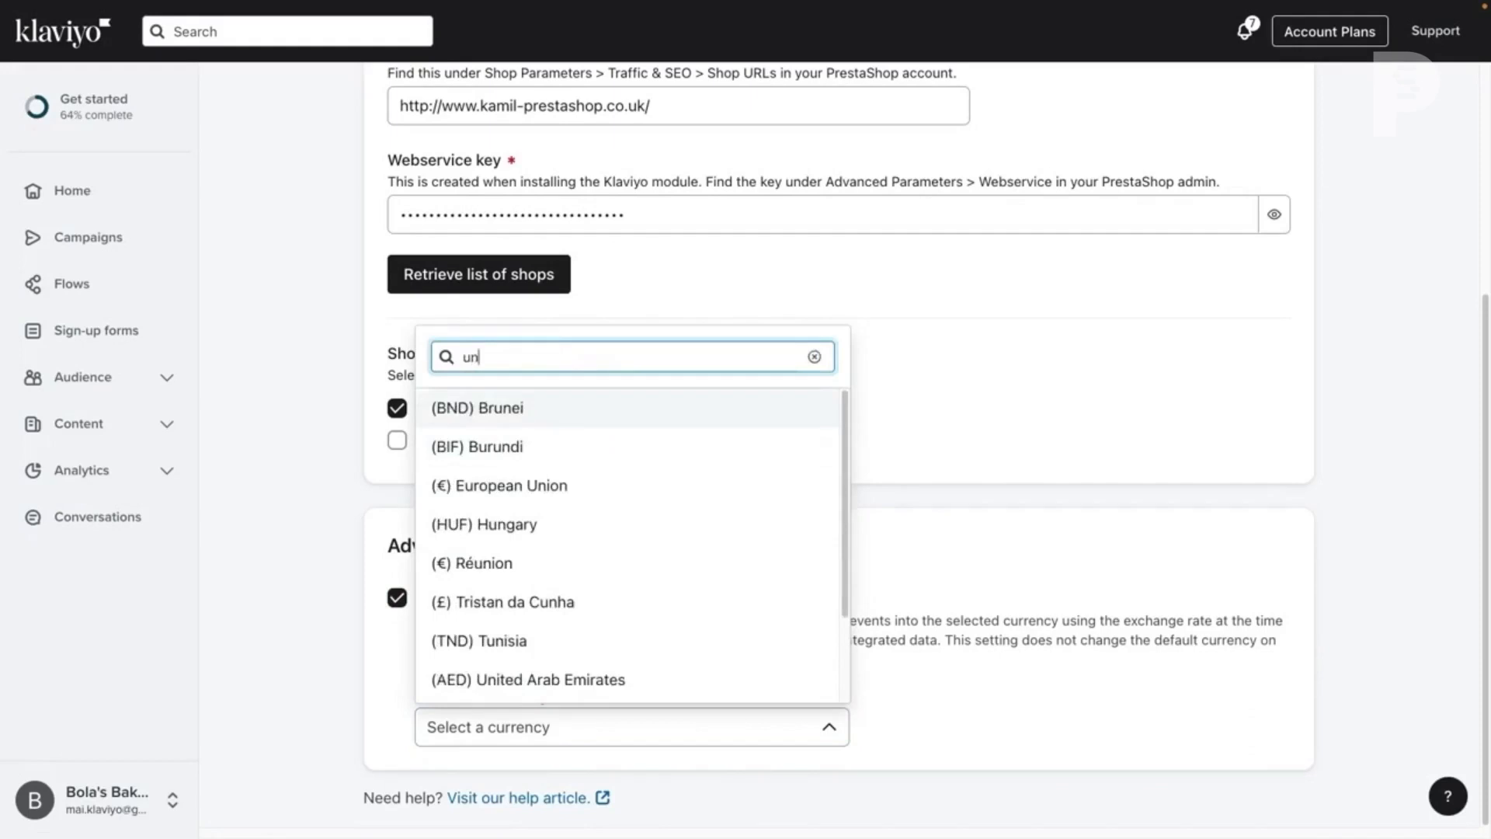
type("i")
left_click(532, 642)
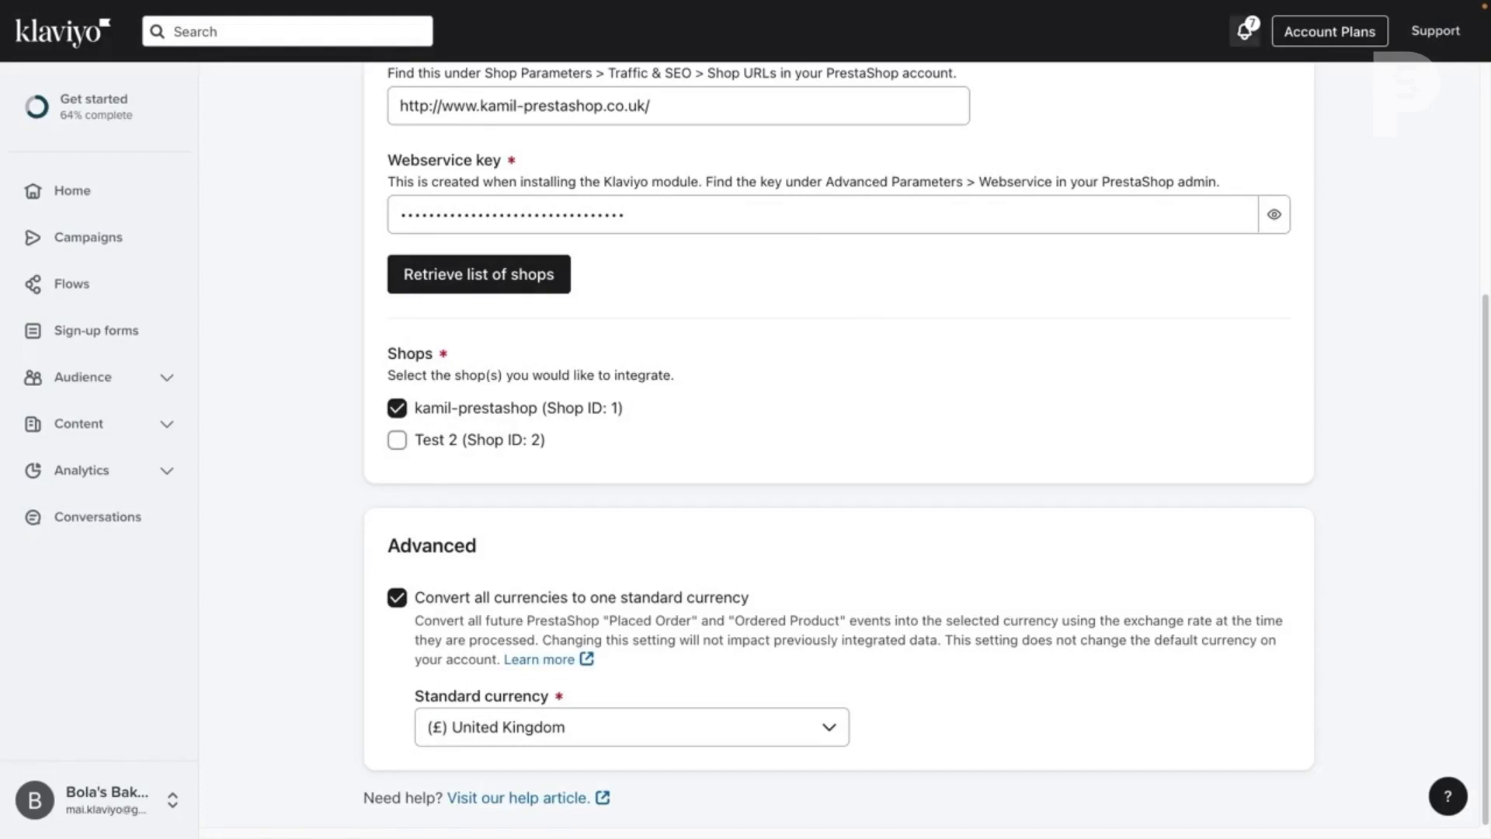
scroll(803, 436, "up", 1)
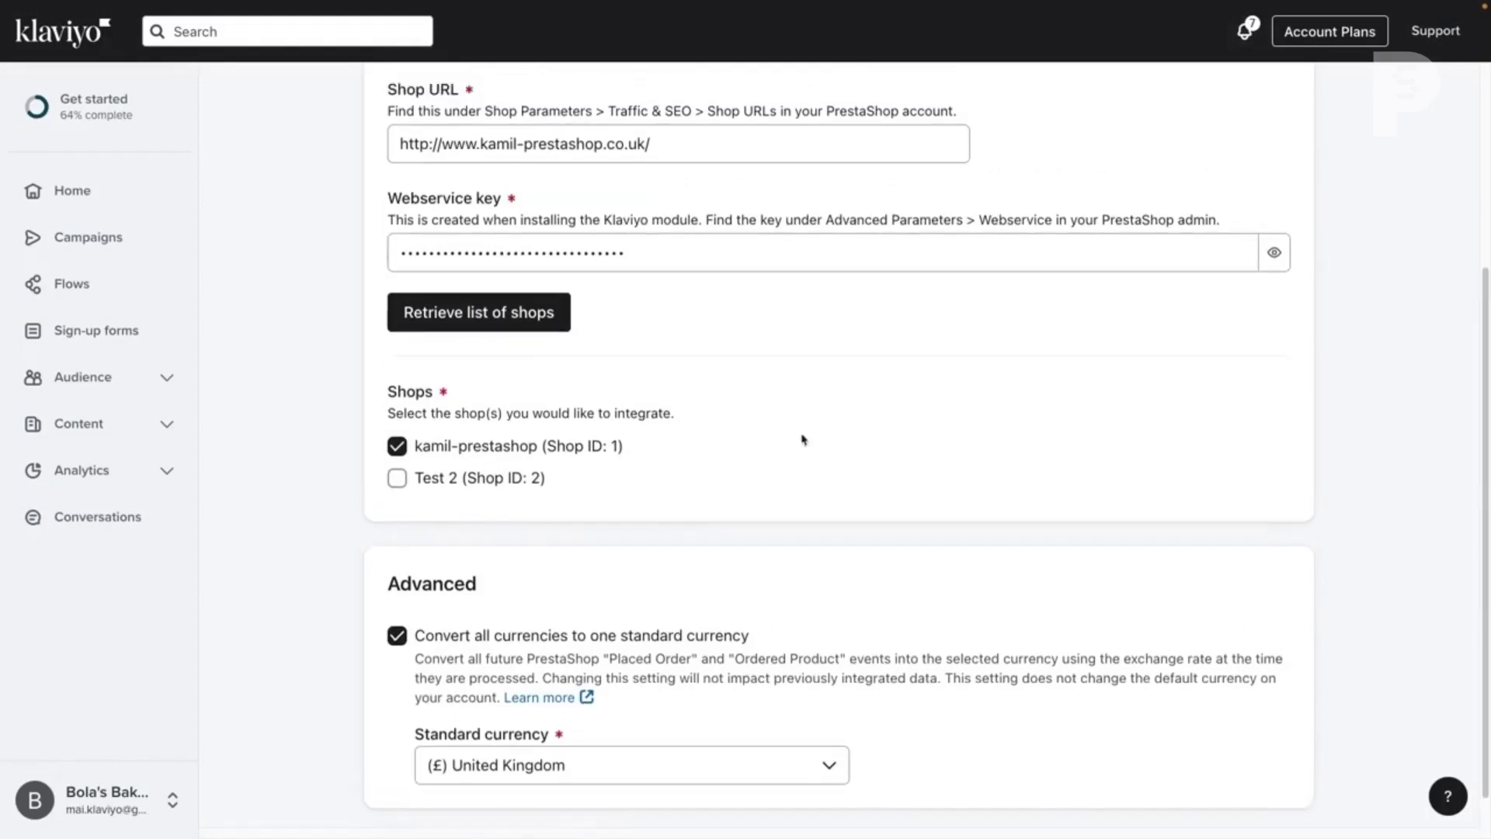
scroll(893, 403, "up", 3)
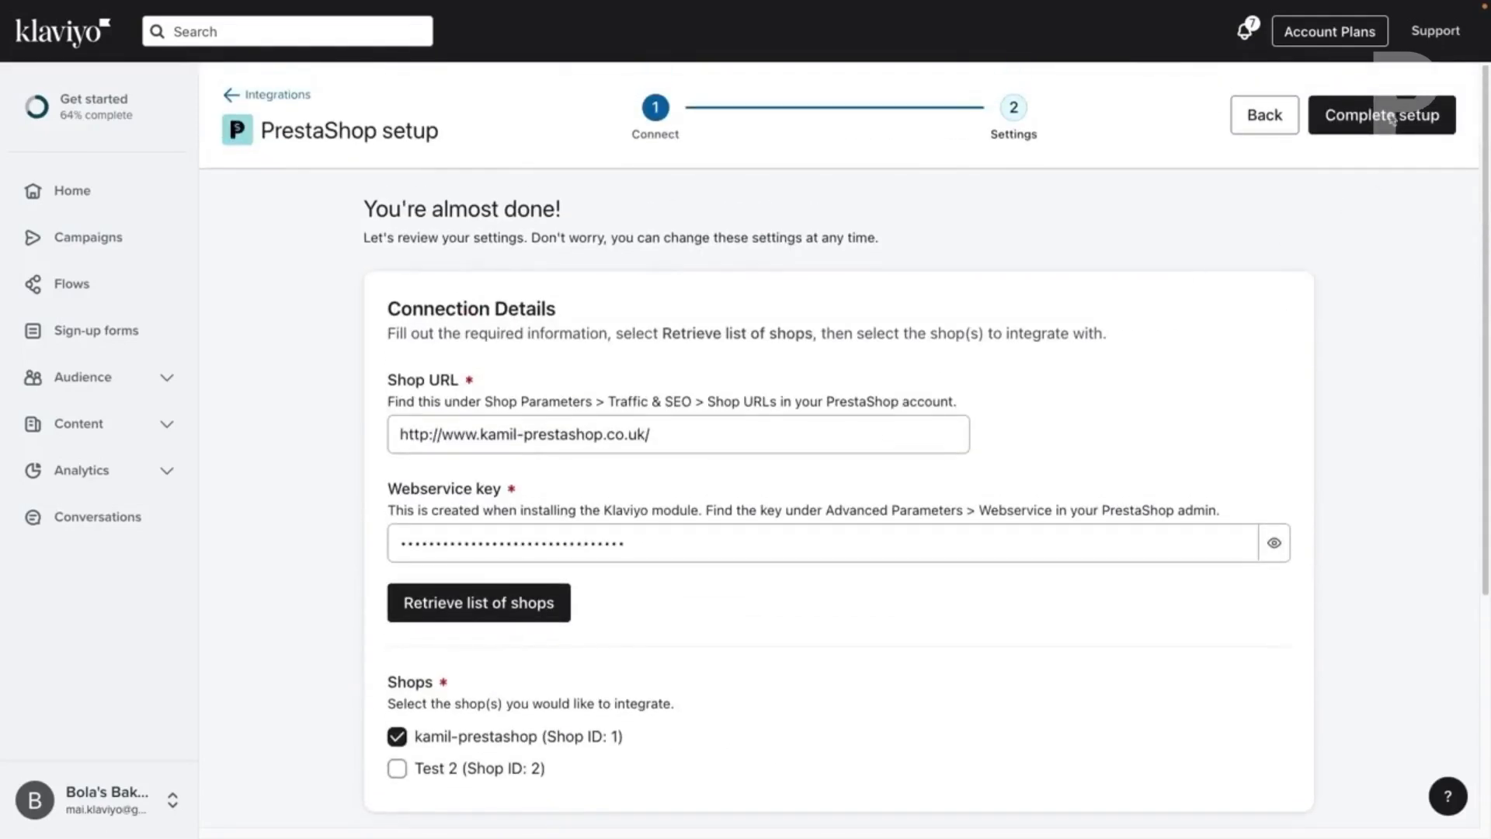